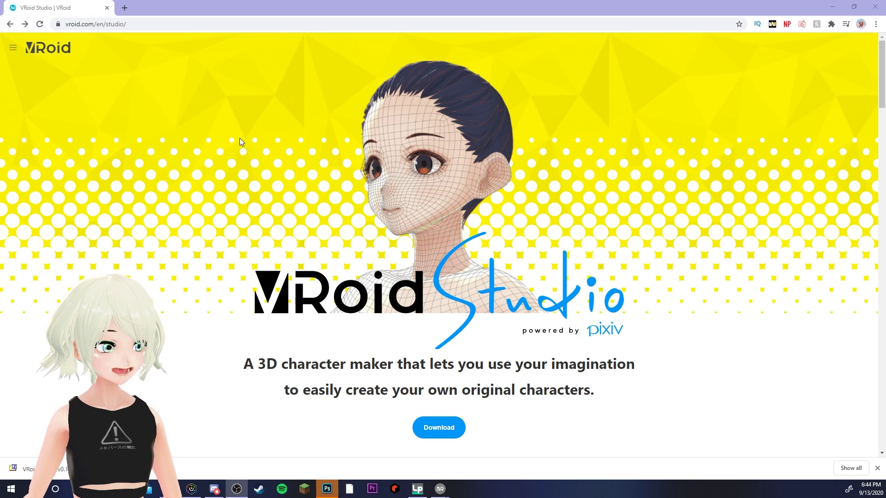
# Look through the VRoid Studio web page down to the Windows and macOS download options
pyautogui.scroll(-10, 240, 137)
pyautogui.scroll(-12, 318, 177)
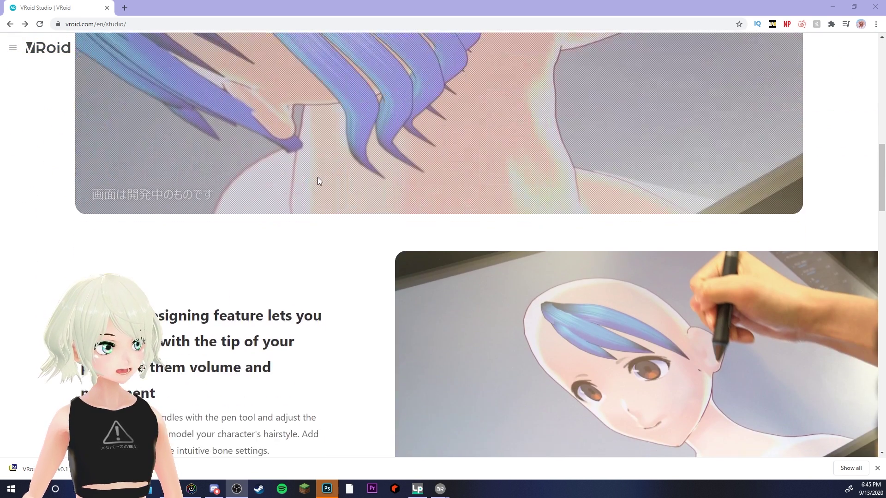
pyautogui.scroll(-10, 317, 181)
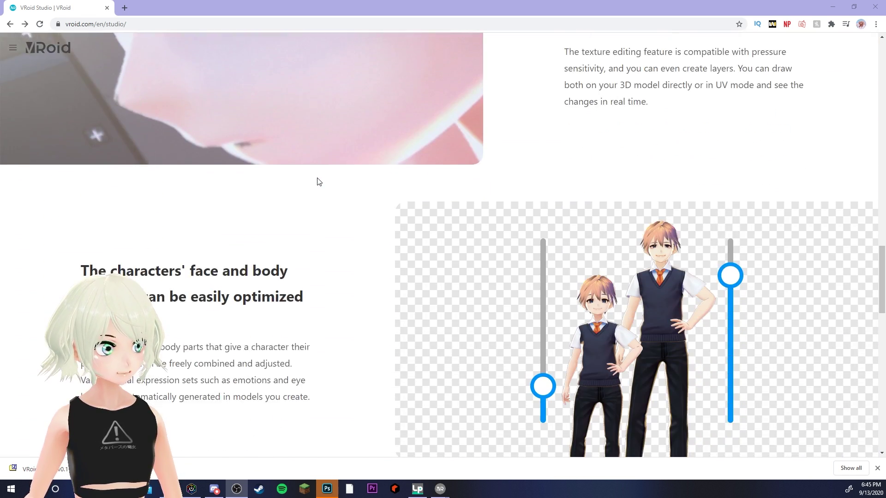
pyautogui.scroll(-1, 314, 183)
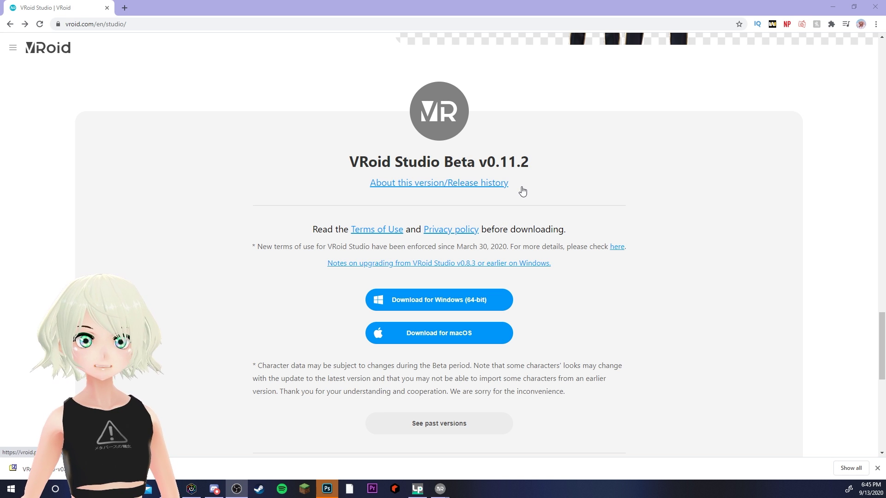
pyautogui.scroll(-2, 489, 214)
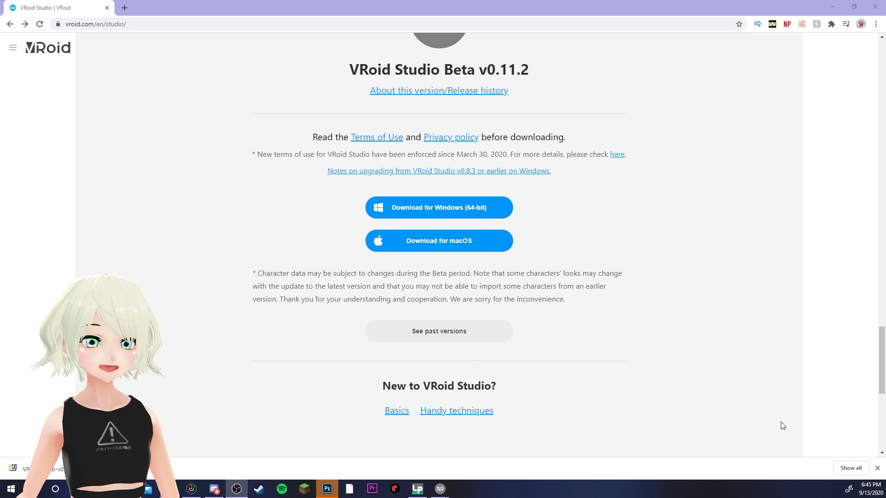
# Switch to VRoid Studio and examine the character's face up close alongside the available face parameters
pyautogui.hotkey('alt', 'Tab')
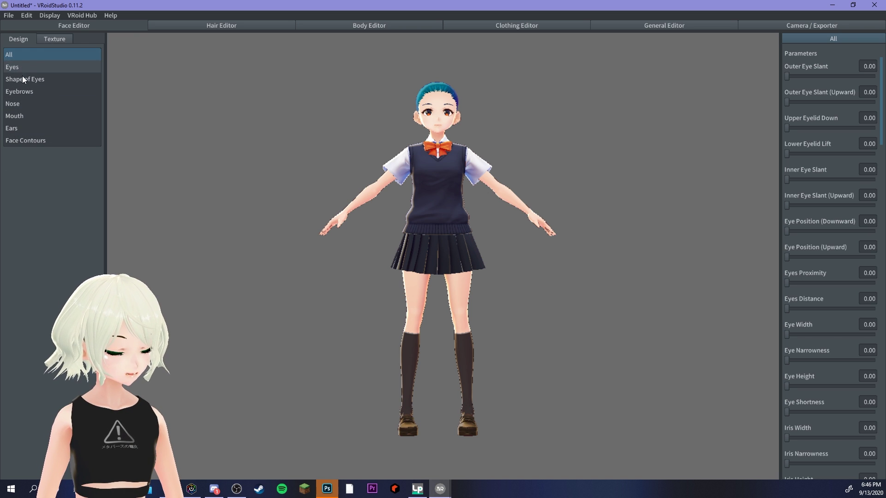
pyautogui.scroll(6, 521, 198)
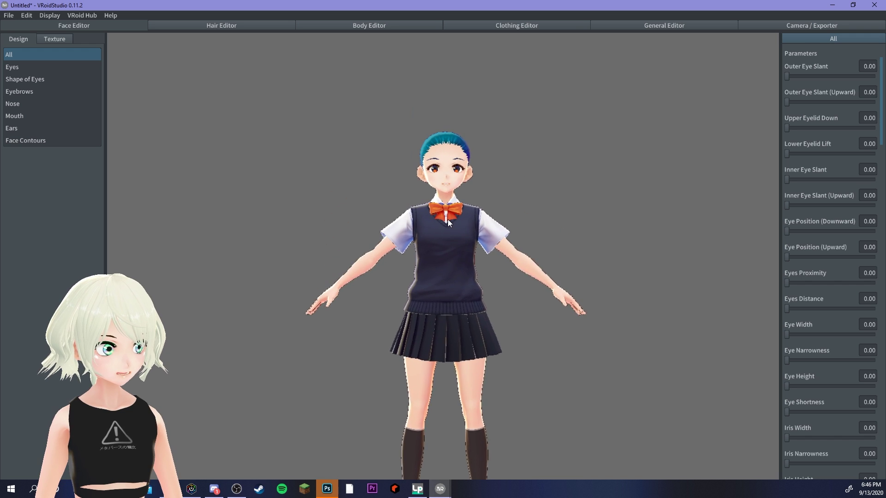
pyautogui.scroll(8, 447, 234)
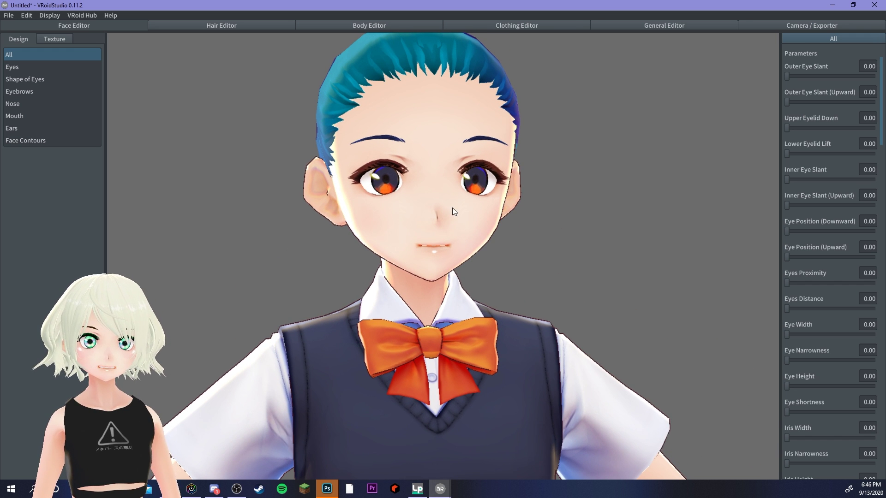
pyautogui.moveTo(453, 208); pyautogui.dragTo(469, 217, button='middle')
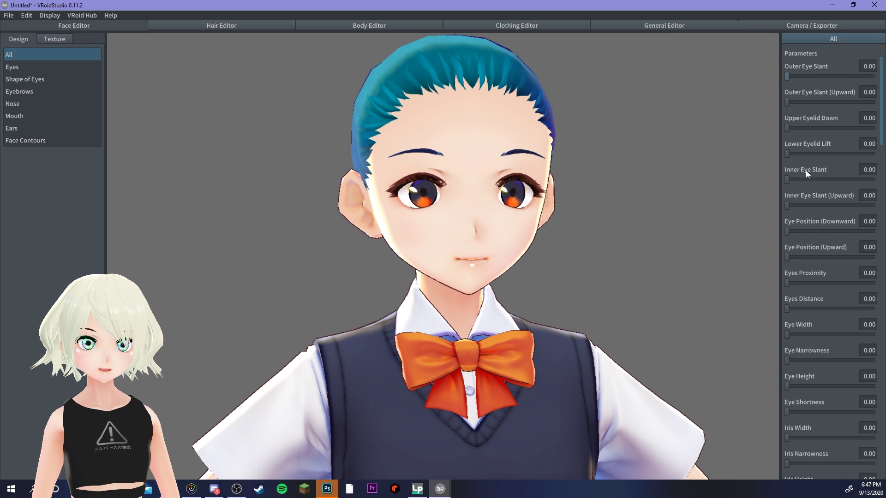
pyautogui.moveTo(787, 258)
pyautogui.mouseDown()
pyautogui.moveTo(849, 263)
pyautogui.moveTo(783, 257)
pyautogui.mouseUp()
pyautogui.moveTo(788, 308)
pyautogui.mouseDown()
pyautogui.moveTo(840, 307)
pyautogui.moveTo(777, 304)
pyautogui.mouseUp()
pyautogui.moveTo(796, 357); pyautogui.dragTo(759, 351)
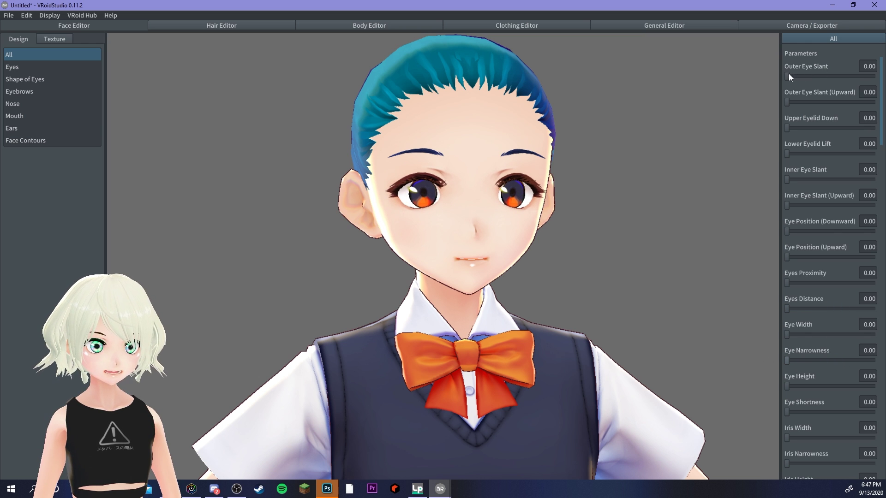
# Try exaggerating the face's Outer Eye Slant, first at 1.00 and then at 5
pyautogui.moveTo(790, 76); pyautogui.dragTo(873, 75)
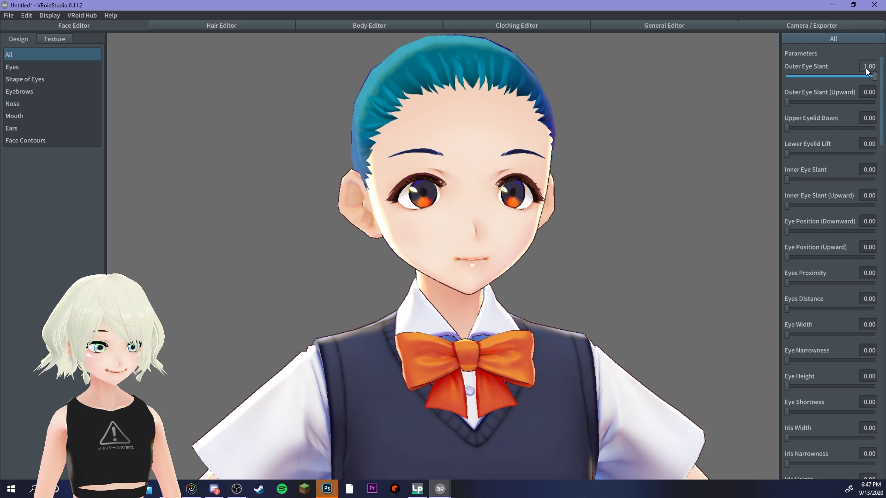
pyautogui.click(868, 71)
pyautogui.write('5')
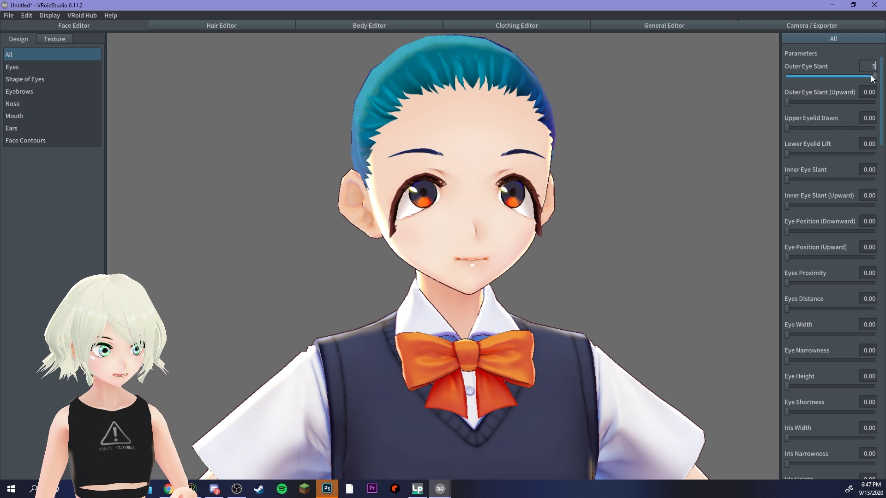
pyautogui.press('Return')
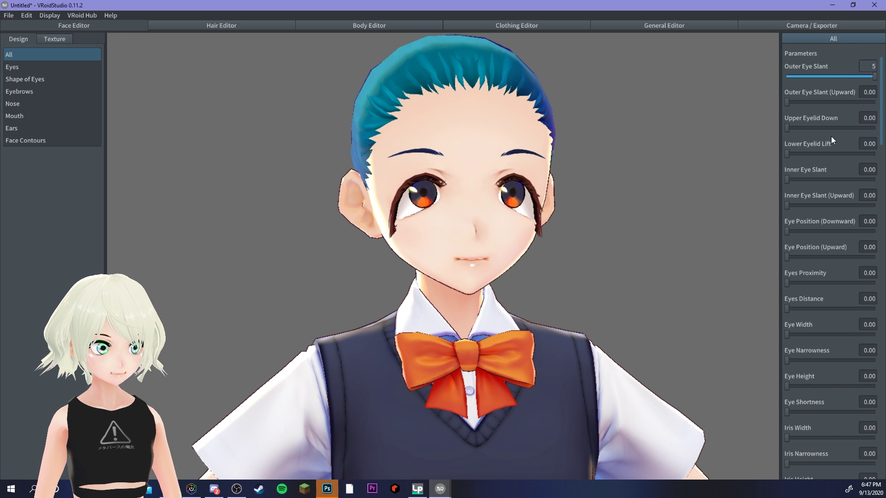
pyautogui.moveTo(568, 176); pyautogui.dragTo(524, 178, button='right')
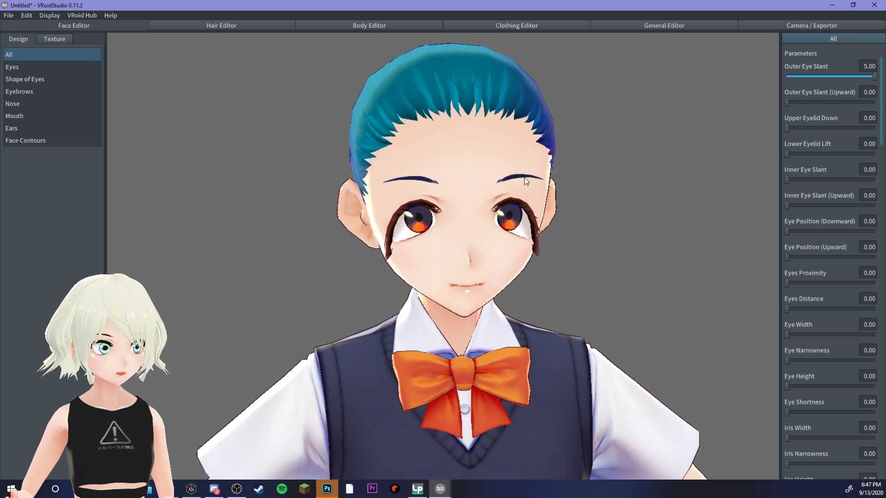
# Reset the Outer Eye Slant to 0.00 and try an extreme negative value of -50
pyautogui.click(813, 76)
pyautogui.click(864, 69)
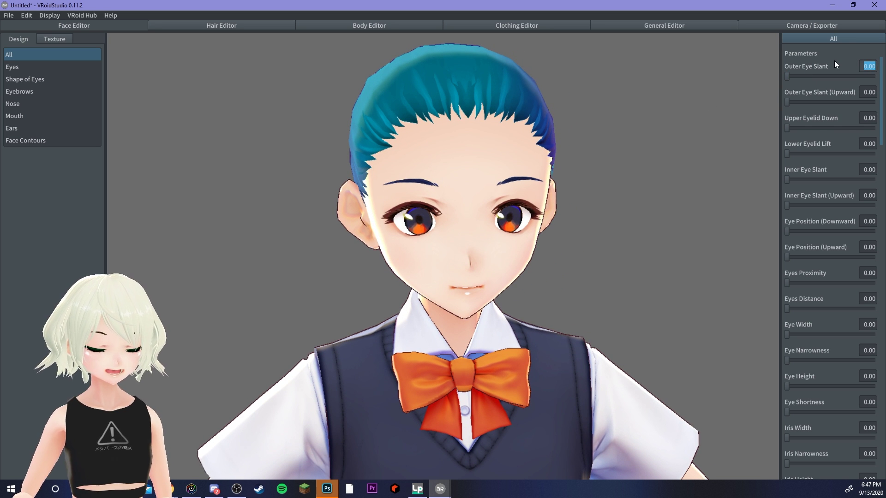
pyautogui.write('-10')
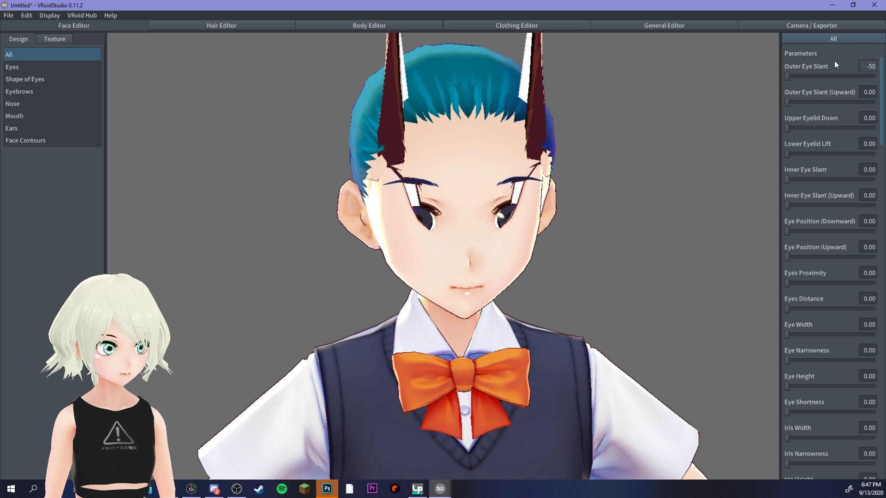
pyautogui.press('BackSpace')
pyautogui.press('BackSpace')
pyautogui.press('BackSpace')
pyautogui.write('5')
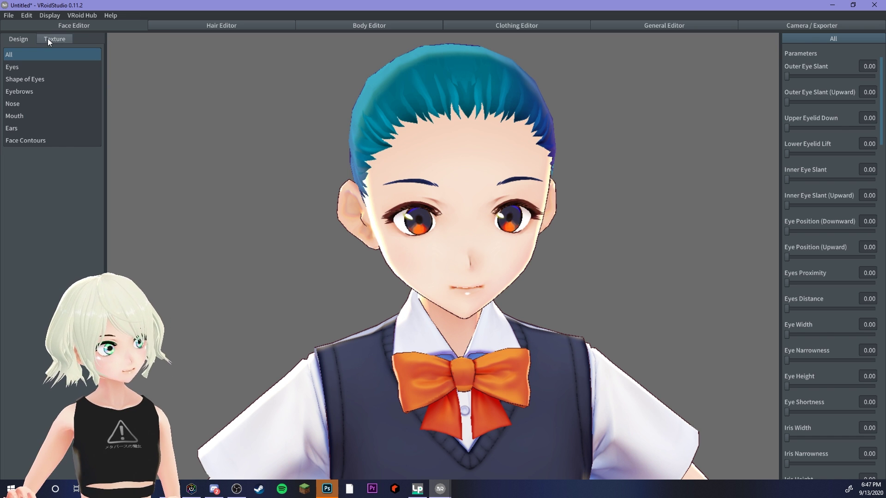
# Open the face textures and select the editable layer of the Face Skin texture
pyautogui.click(50, 39)
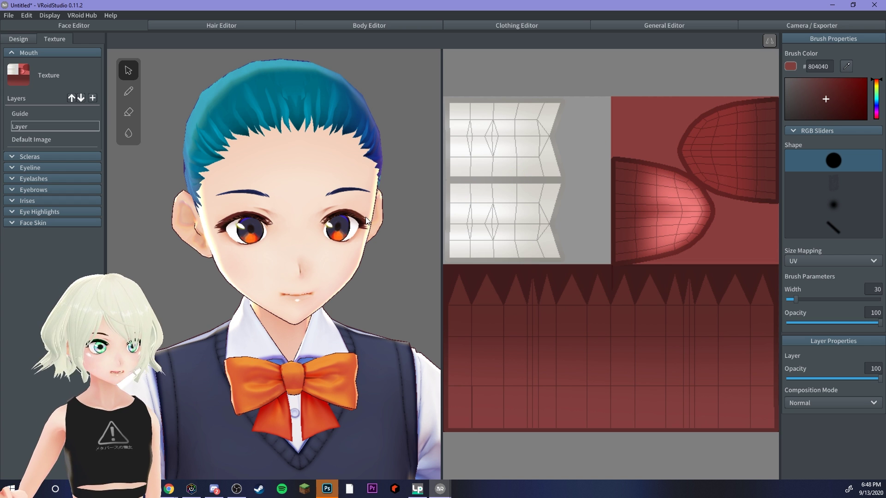
pyautogui.click(12, 223)
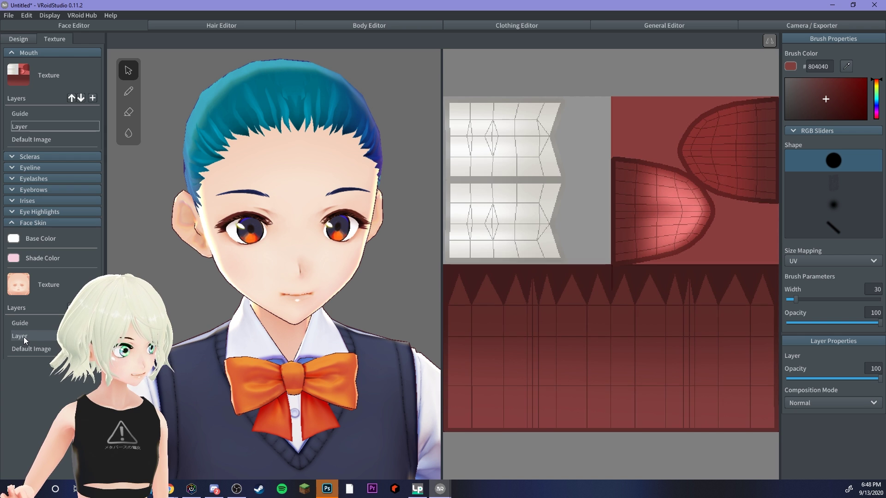
pyautogui.click(23, 337)
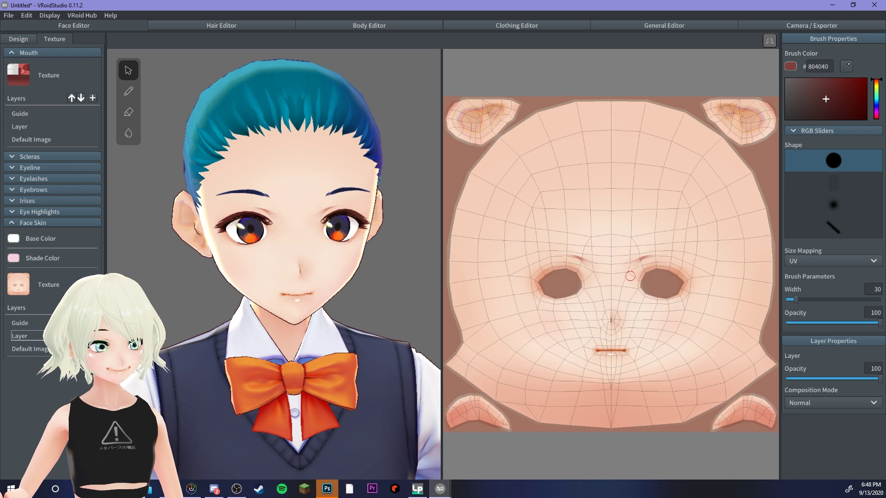
# Paint mirrored pink blush on the cheeks and nose bridge with a soft round brush, color FFD4F3, width 102
pyautogui.moveTo(326, 261); pyautogui.dragTo(332, 227, button='right')
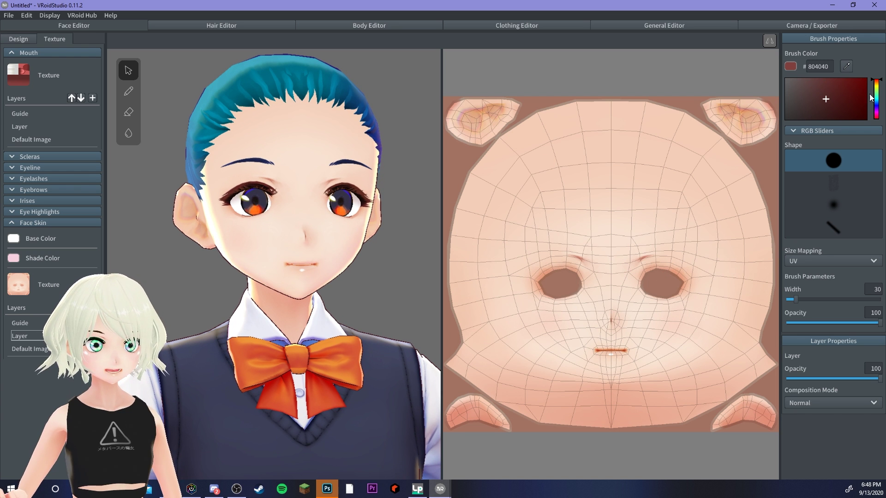
pyautogui.click(877, 116)
pyautogui.moveTo(878, 119); pyautogui.dragTo(878, 113)
pyautogui.click(830, 206)
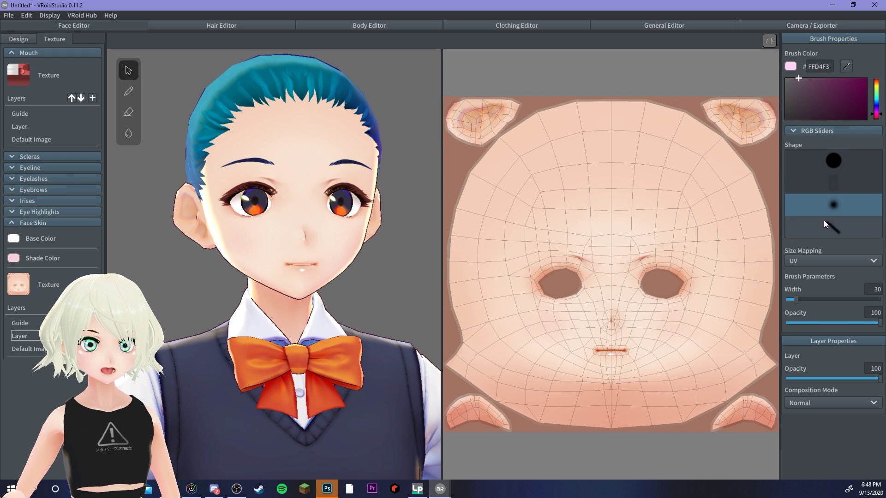
pyautogui.moveTo(796, 300); pyautogui.dragTo(819, 299)
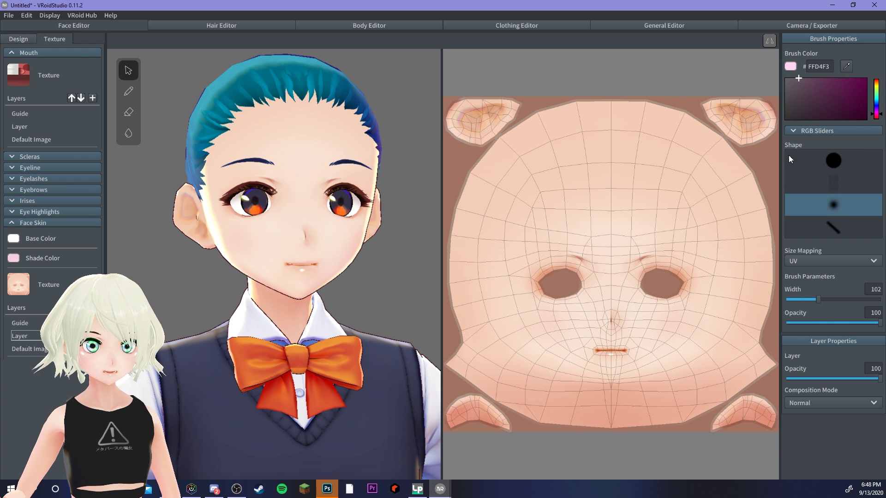
pyautogui.click(768, 42)
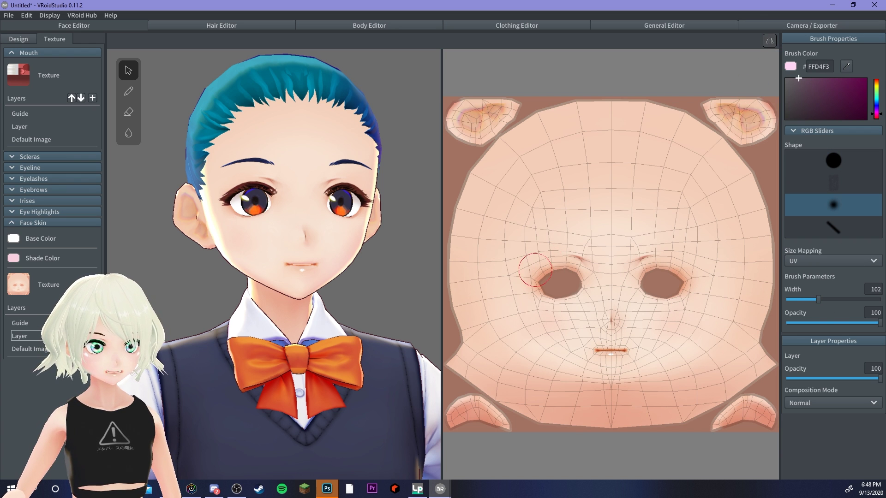
pyautogui.moveTo(536, 306)
pyautogui.mouseDown()
pyautogui.moveTo(556, 307)
pyautogui.moveTo(531, 302)
pyautogui.moveTo(539, 317)
pyautogui.moveTo(614, 302)
pyautogui.moveTo(530, 303)
pyautogui.moveTo(546, 293)
pyautogui.moveTo(544, 310)
pyautogui.moveTo(570, 307)
pyautogui.mouseUp()
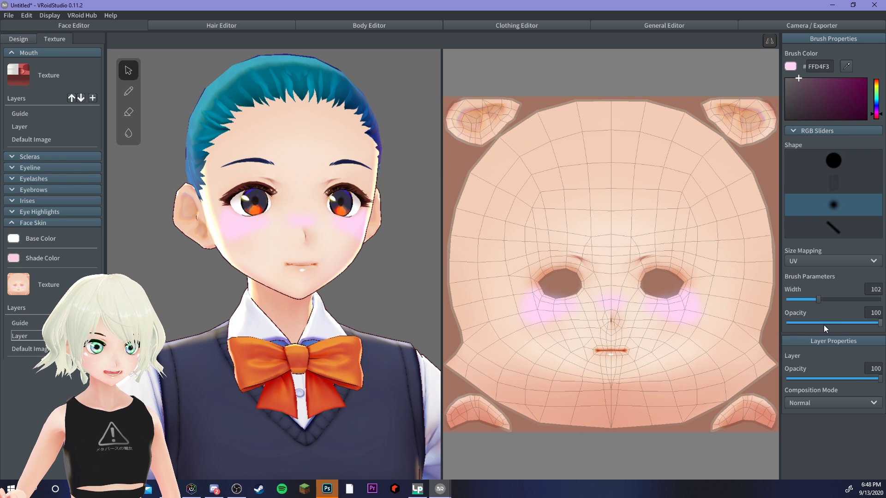
# Set the brush to width 114 and opacity 90, and lower the blush layer's opacity to 52
pyautogui.moveTo(879, 323); pyautogui.dragTo(871, 323)
pyautogui.moveTo(830, 301); pyautogui.dragTo(823, 304)
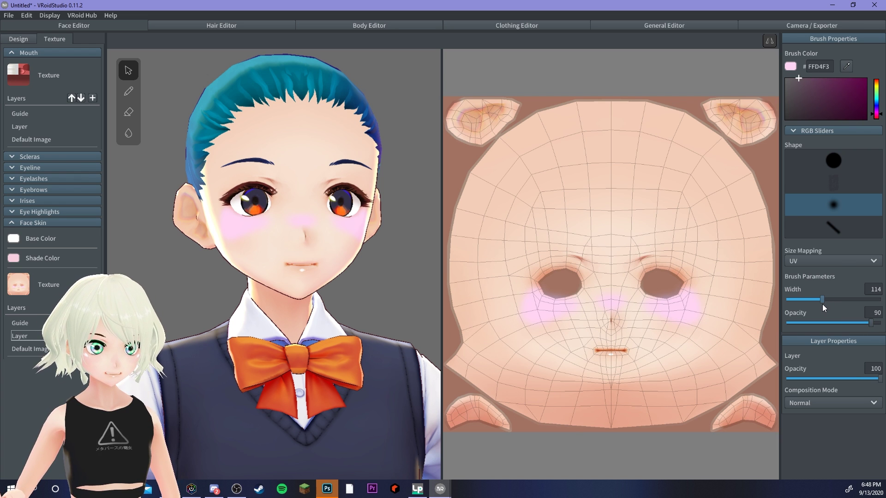
pyautogui.moveTo(807, 378); pyautogui.dragTo(828, 379)
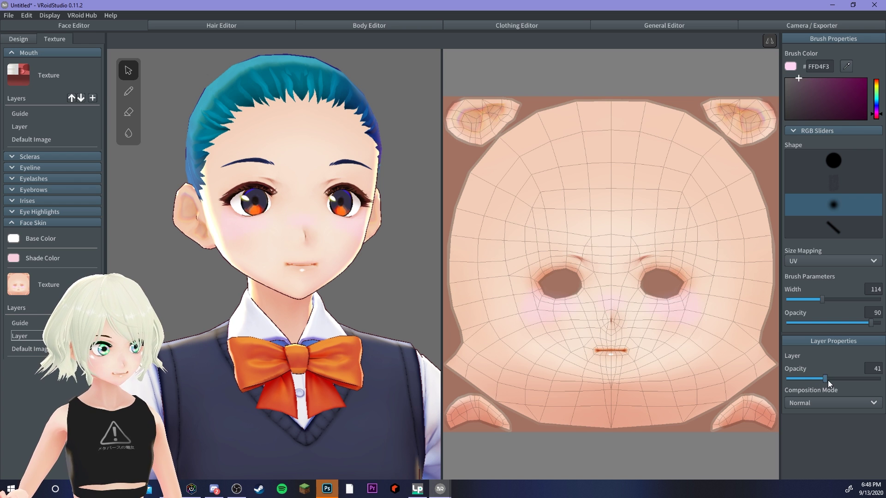
pyautogui.moveTo(381, 271); pyautogui.dragTo(361, 271, button='right')
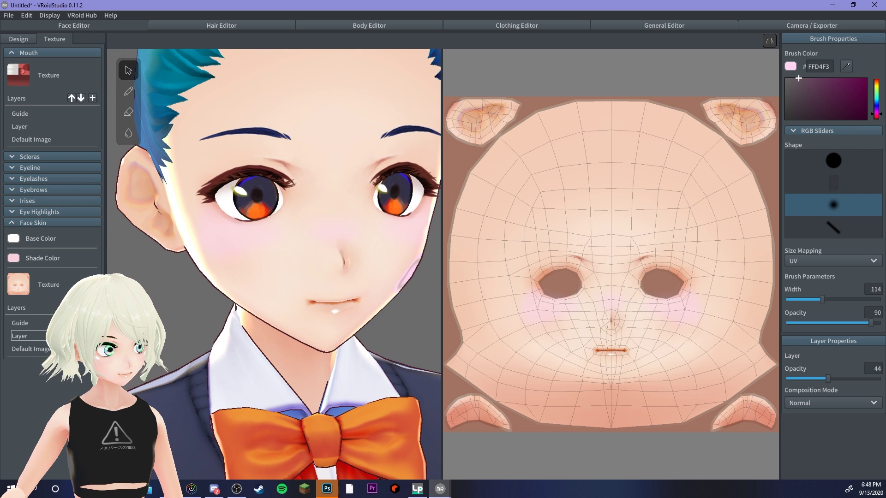
pyautogui.moveTo(829, 379)
pyautogui.mouseDown()
pyautogui.moveTo(811, 379)
pyautogui.moveTo(835, 380)
pyautogui.mouseUp()
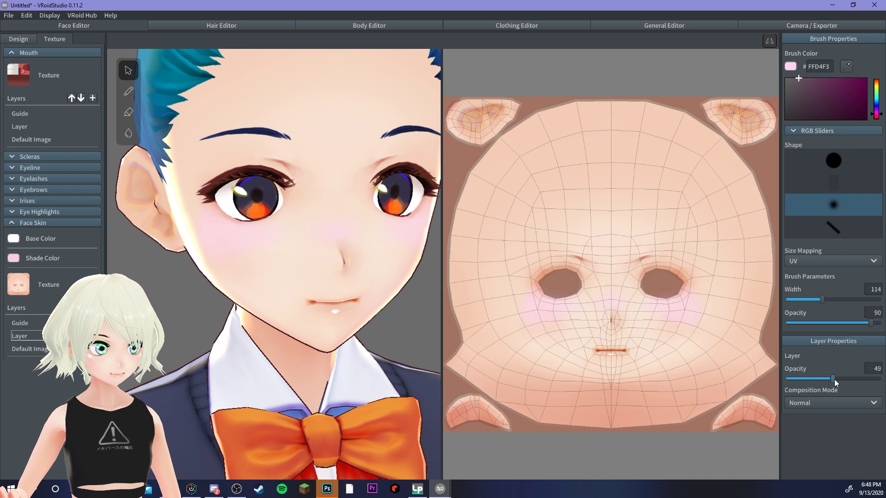
pyautogui.scroll(-5, 413, 320)
pyautogui.moveTo(353, 308); pyautogui.dragTo(358, 304, button='right')
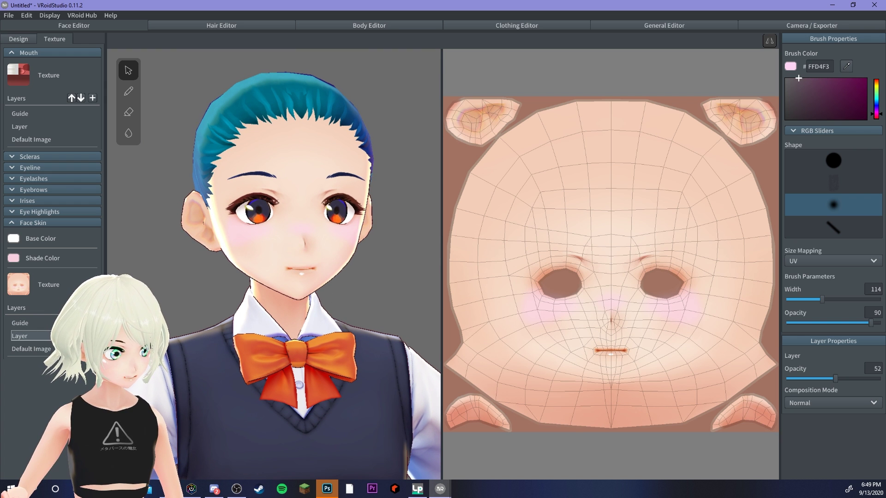
# Add a new face skin layer and paint small mirrored highlights below the outer eye corners with a soft FFFFFF brush, width 27
pyautogui.click(92, 308)
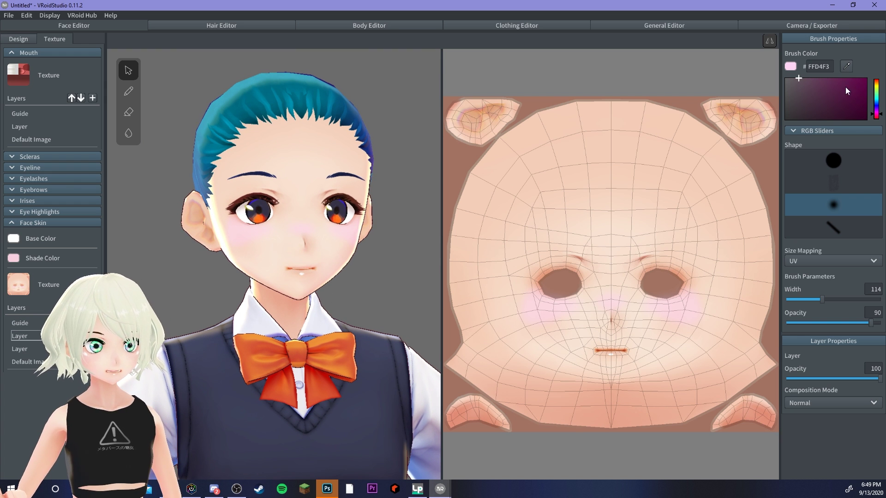
pyautogui.scroll(5, 536, 299)
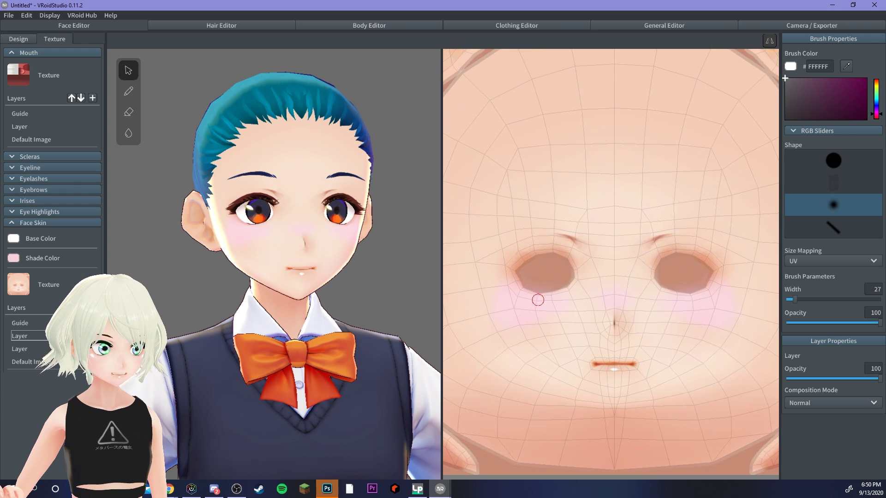
pyautogui.moveTo(527, 355)
pyautogui.mouseDown(button='middle')
pyautogui.moveTo(613, 302)
pyautogui.moveTo(682, 293)
pyautogui.moveTo(712, 304)
pyautogui.moveTo(687, 318)
pyautogui.mouseUp(button='middle')
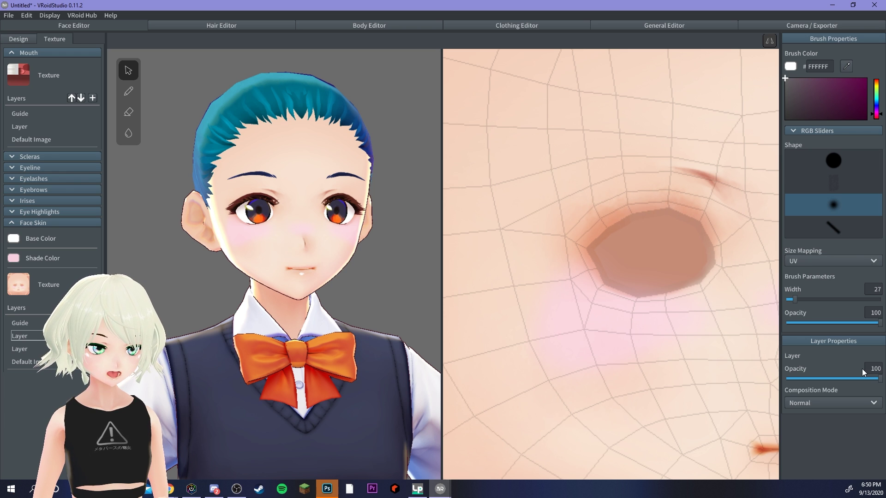
pyautogui.moveTo(568, 303); pyautogui.dragTo(593, 305)
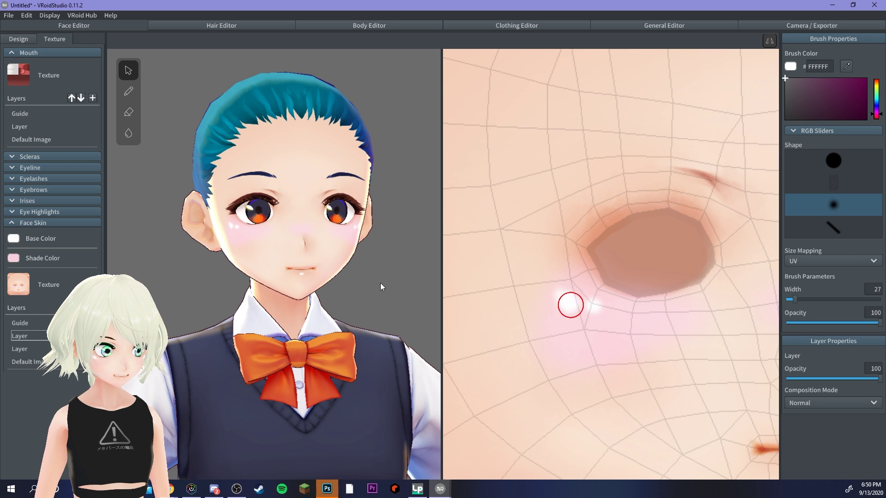
pyautogui.moveTo(381, 284)
pyautogui.mouseDown(button='right')
pyautogui.moveTo(371, 303)
pyautogui.moveTo(380, 305)
pyautogui.moveTo(336, 300)
pyautogui.mouseUp(button='right')
pyautogui.scroll(5, 371, 303)
pyautogui.scroll(-4, 336, 300)
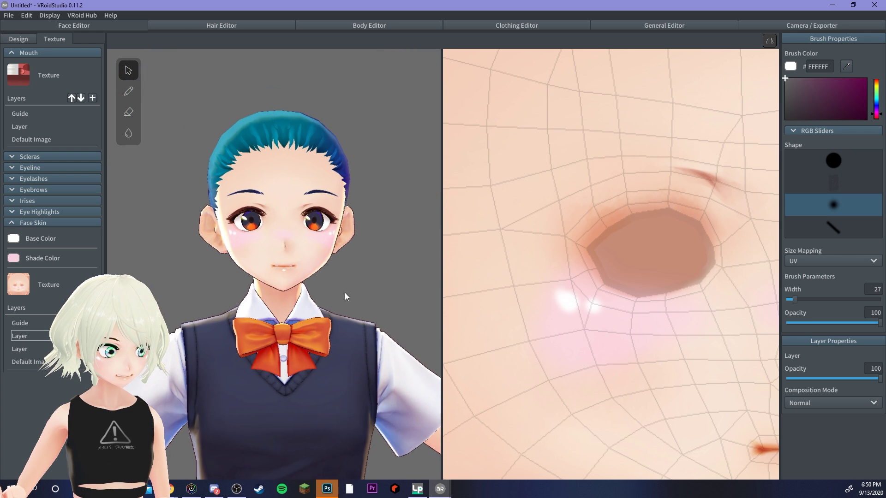
# Paint tiny mirrored white dots around the cheek highlights with the hard round brush at width 5, and check them on the face
pyautogui.click(820, 168)
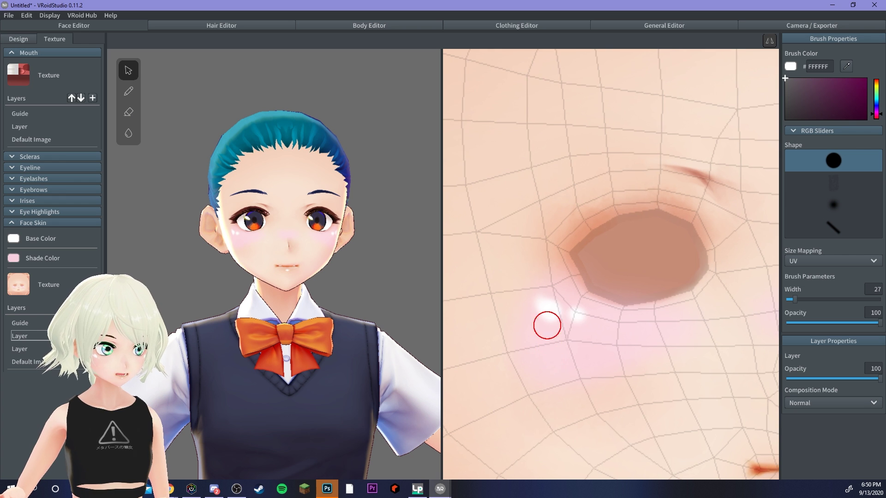
pyautogui.moveTo(795, 300); pyautogui.dragTo(787, 301)
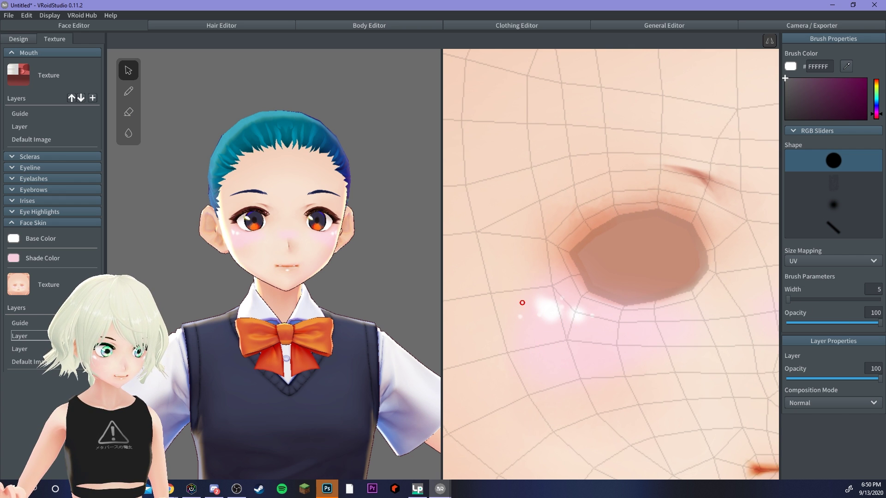
pyautogui.click(522, 302)
pyautogui.click(576, 325)
pyautogui.click(601, 332)
pyautogui.scroll(8, 331, 298)
pyautogui.moveTo(301, 315)
pyautogui.mouseDown(button='right')
pyautogui.moveTo(330, 297)
pyautogui.moveTo(323, 314)
pyautogui.moveTo(300, 318)
pyautogui.mouseUp(button='right')
pyautogui.scroll(-4, 300, 318)
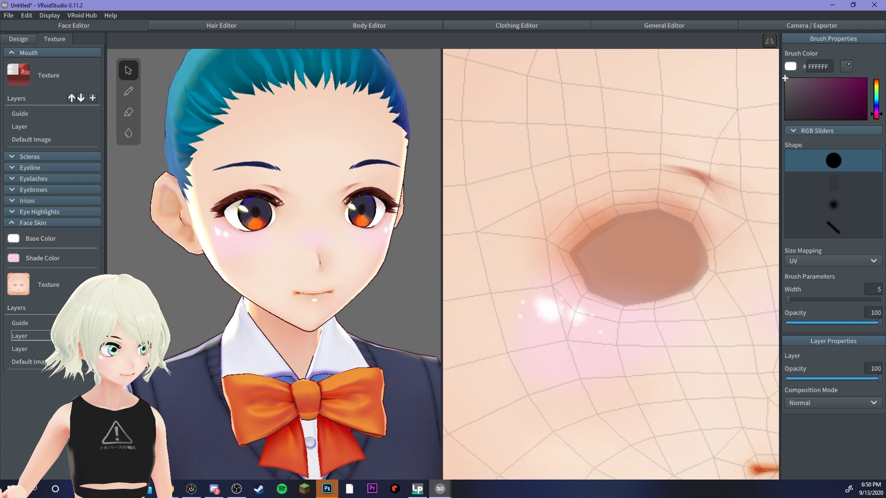
pyautogui.scroll(-3, 298, 318)
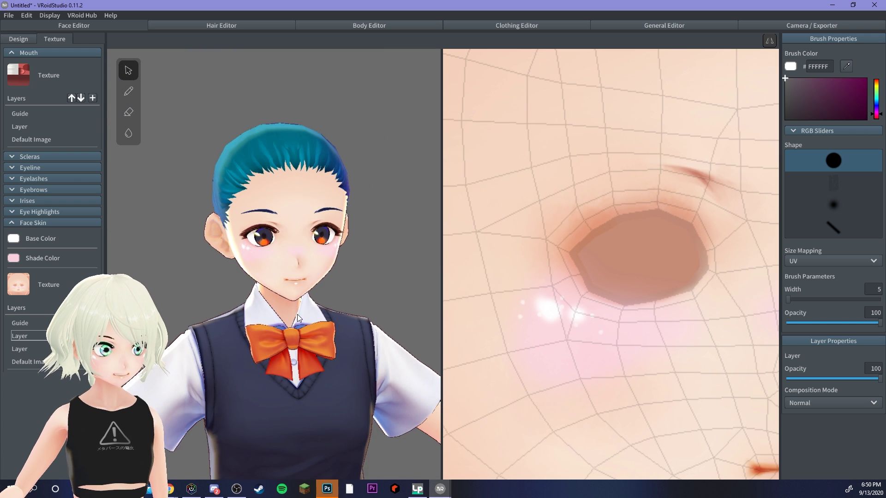
pyautogui.moveTo(299, 319); pyautogui.dragTo(284, 305, button='right')
pyautogui.scroll(2, 284, 305)
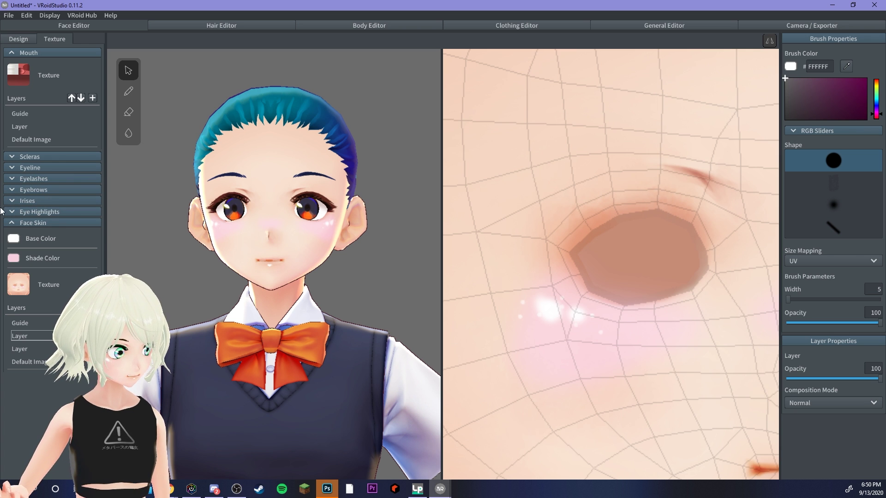
pyautogui.scroll(-2, 514, 370)
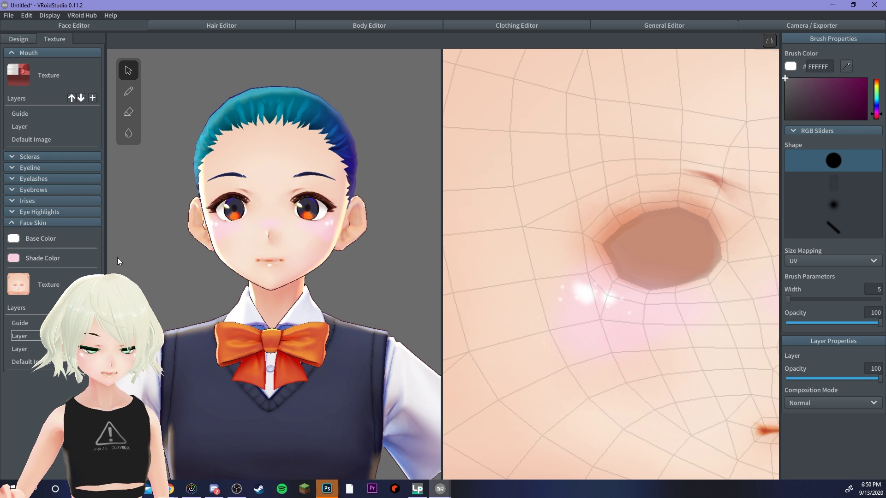
# Export the Default Image layer of the Irises texture and set the brush width to 21
pyautogui.click(11, 202)
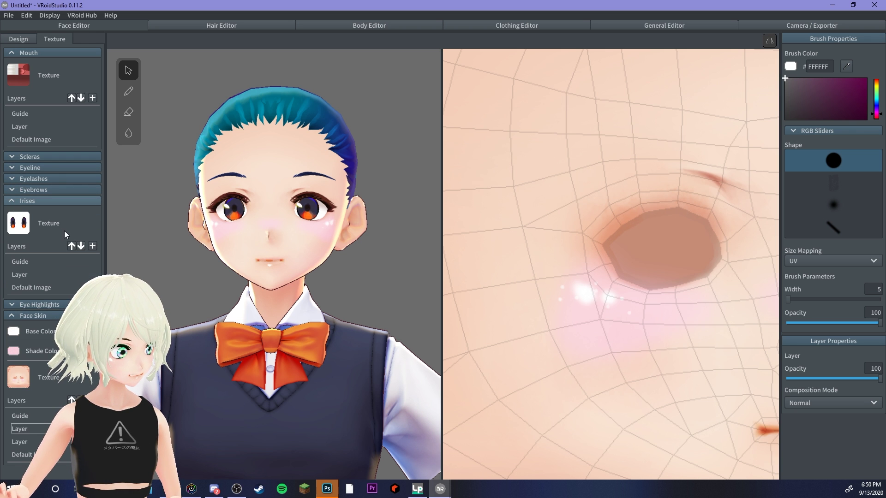
pyautogui.click(25, 288)
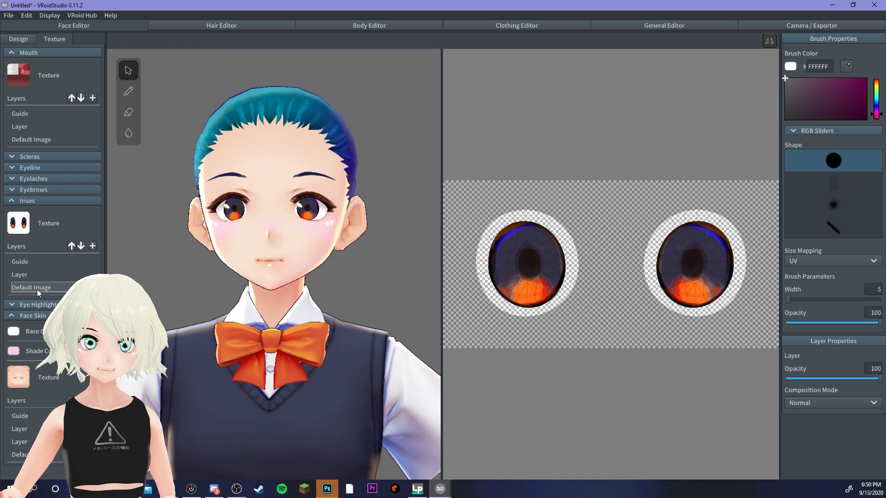
pyautogui.rightClick(37, 289)
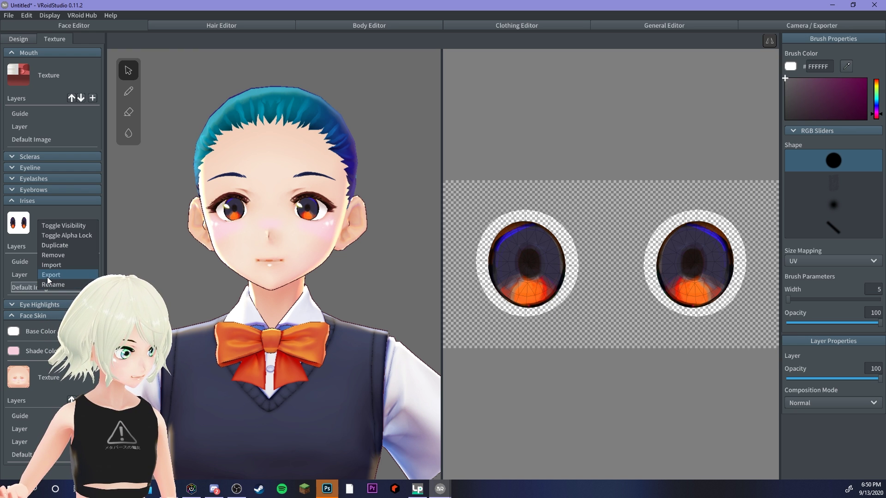
pyautogui.click(47, 276)
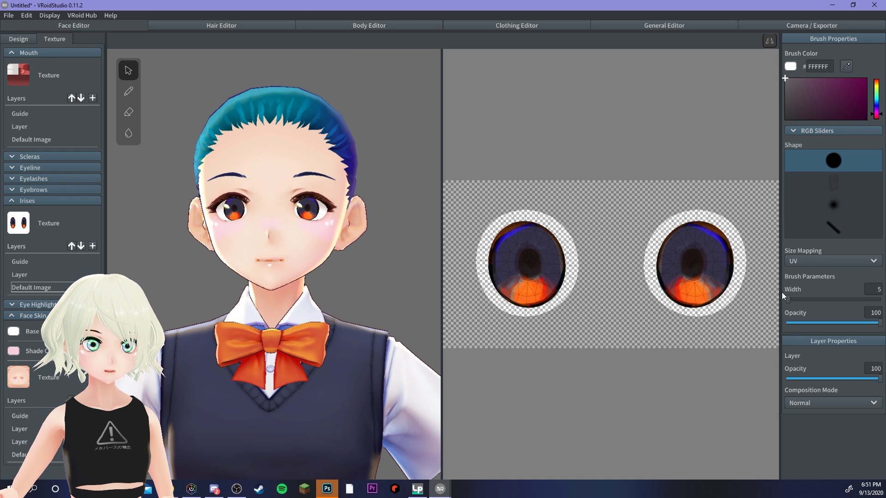
pyautogui.moveTo(788, 300); pyautogui.dragTo(794, 299)
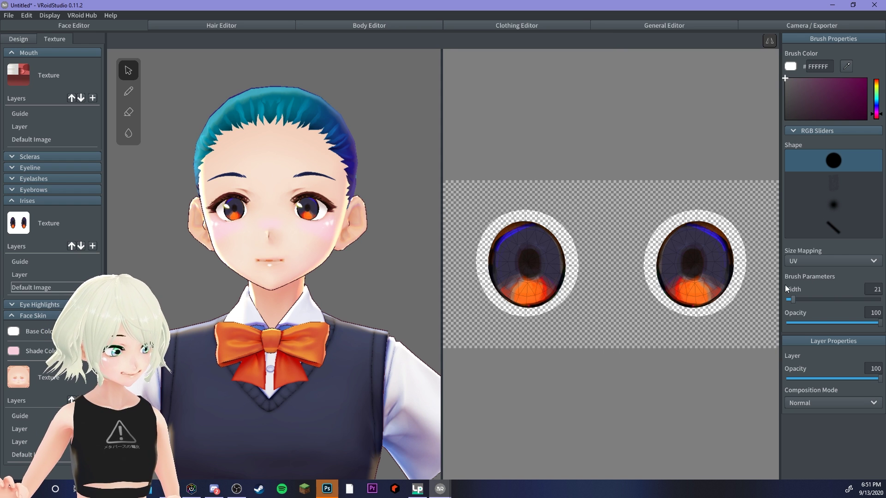
# Hide the white highlights layer and the pink blush layer of the Face Skin texture
pyautogui.click(17, 429)
pyautogui.rightClick(17, 428)
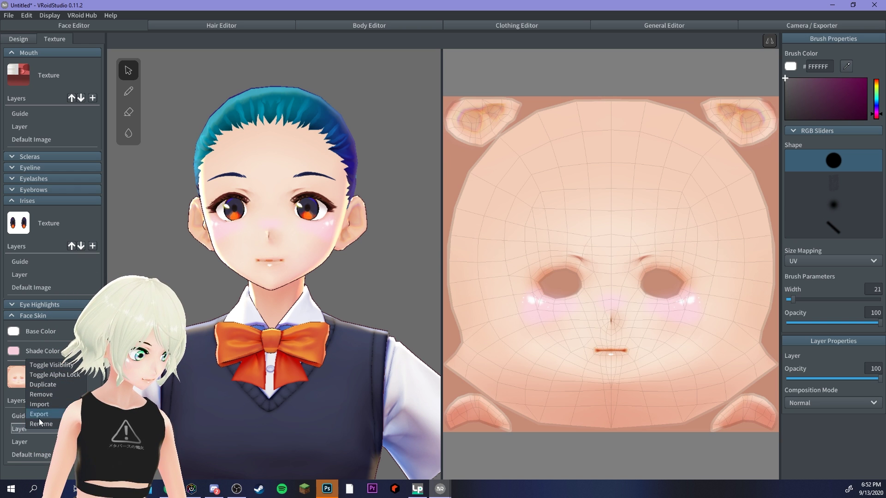
pyautogui.click(48, 367)
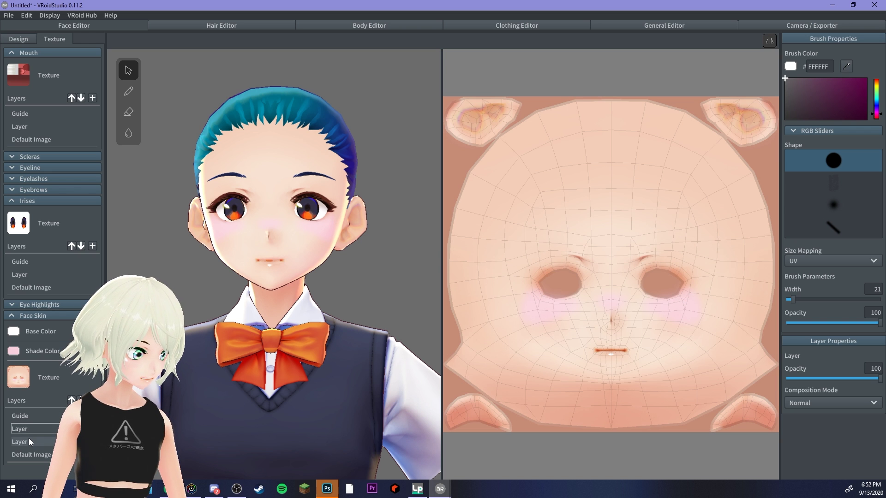
pyautogui.rightClick(29, 439)
pyautogui.click(42, 376)
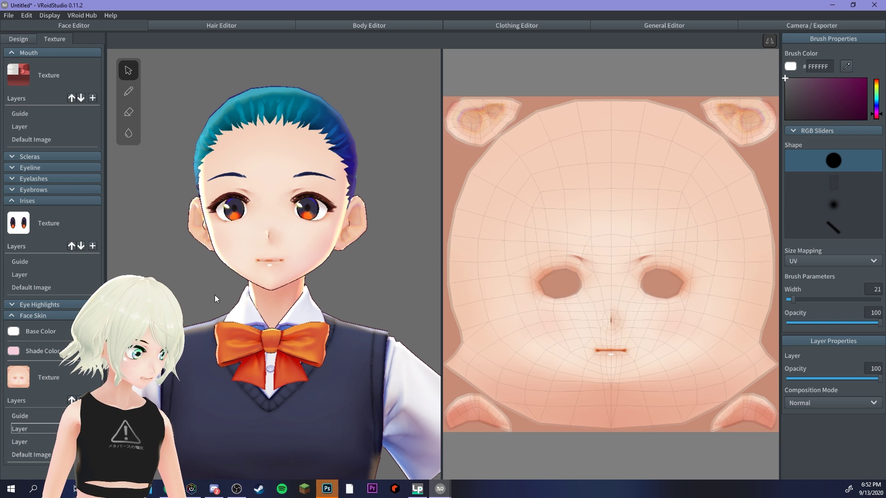
pyautogui.moveTo(214, 295); pyautogui.dragTo(210, 278)
pyautogui.moveTo(210, 282); pyautogui.dragTo(231, 274, button='right')
pyautogui.moveTo(261, 170); pyautogui.dragTo(245, 282, button='middle')
pyautogui.moveTo(245, 282); pyautogui.dragTo(252, 277, button='right')
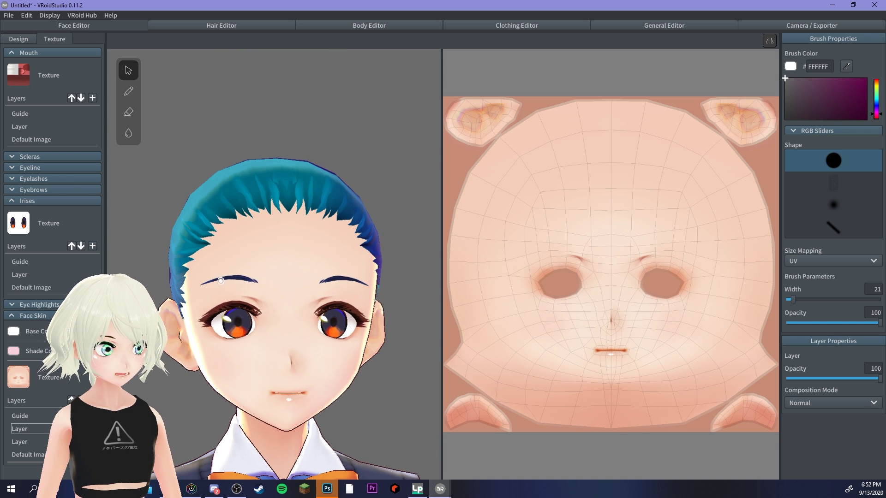
pyautogui.moveTo(251, 276); pyautogui.dragTo(301, 108, button='middle')
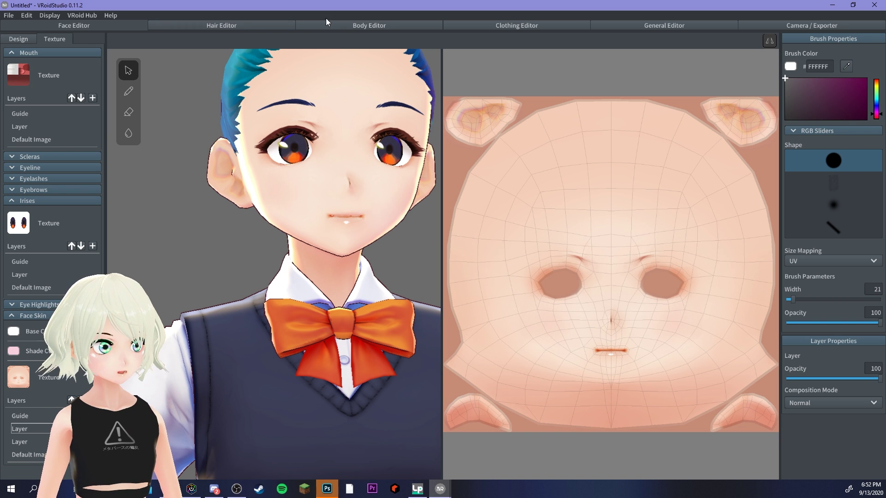
# Switch to the Body Editor and view the whole character from both sides
pyautogui.click(350, 28)
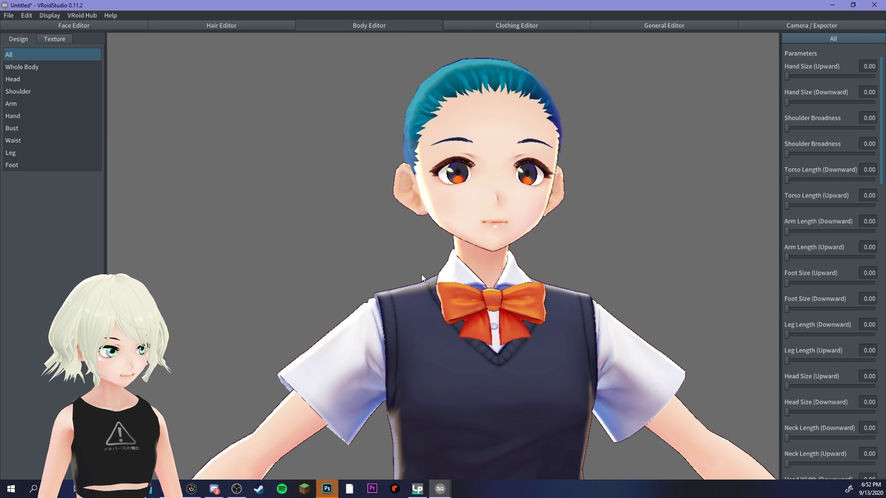
pyautogui.moveTo(466, 317); pyautogui.dragTo(443, 270, button='middle')
pyautogui.scroll(-4, 451, 270)
pyautogui.moveTo(452, 271); pyautogui.dragTo(462, 279, button='right')
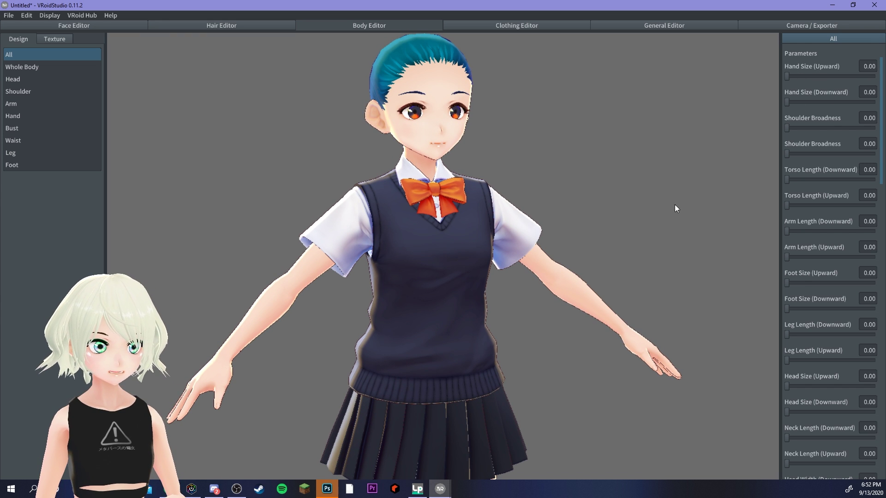
pyautogui.moveTo(675, 205); pyautogui.dragTo(466, 201, button='right')
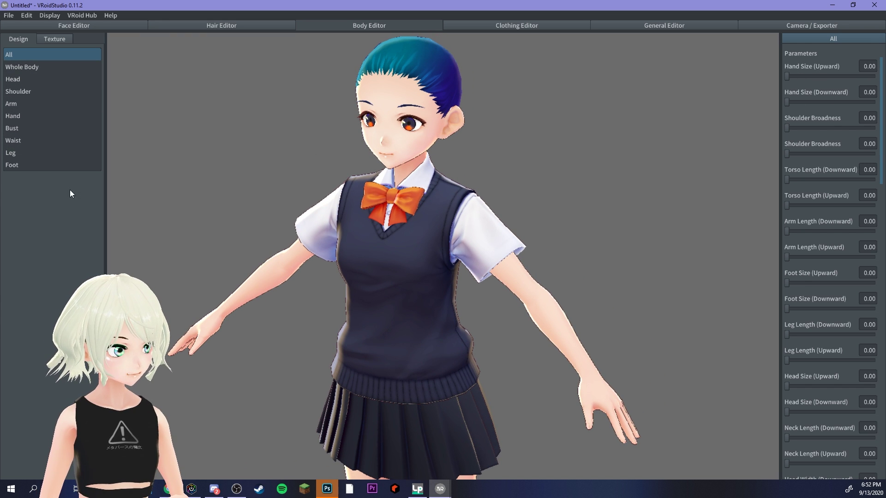
pyautogui.moveTo(153, 199); pyautogui.dragTo(508, 244, button='right')
# Look through the full list of body parameters, including leg length, head width, waist and height
pyautogui.scroll(-4, 834, 293)
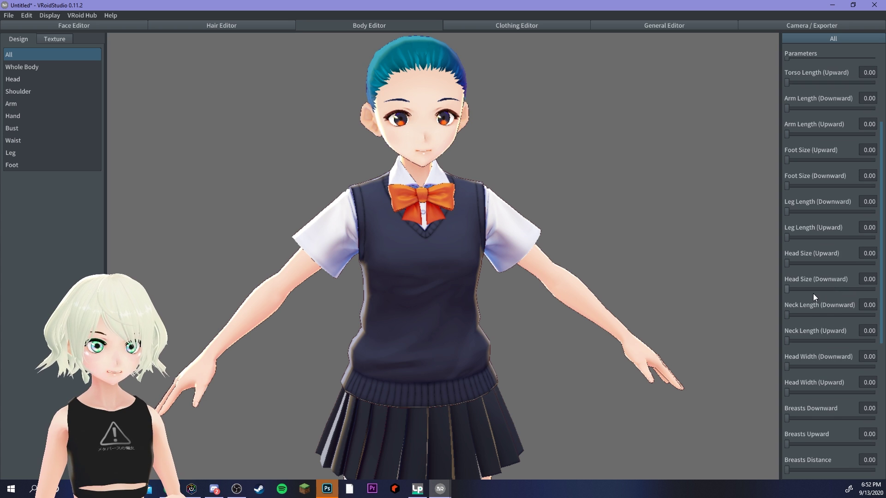
pyautogui.scroll(-2, 829, 295)
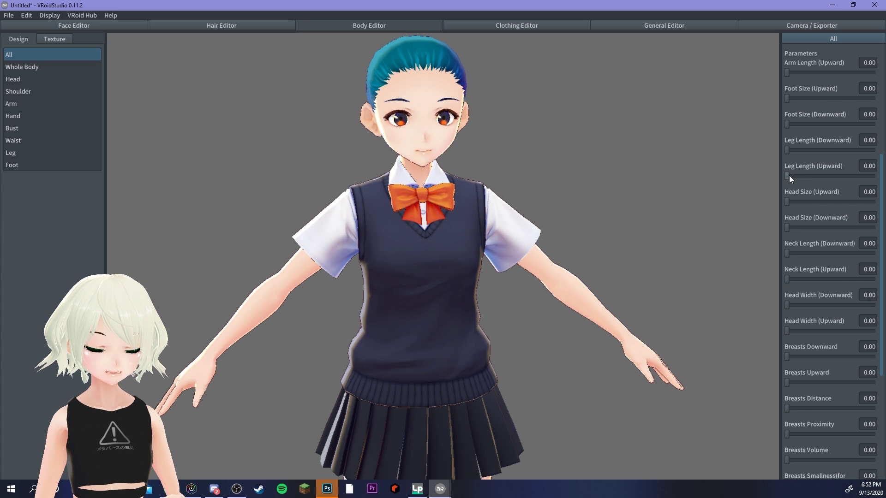
pyautogui.scroll(-6, 605, 277)
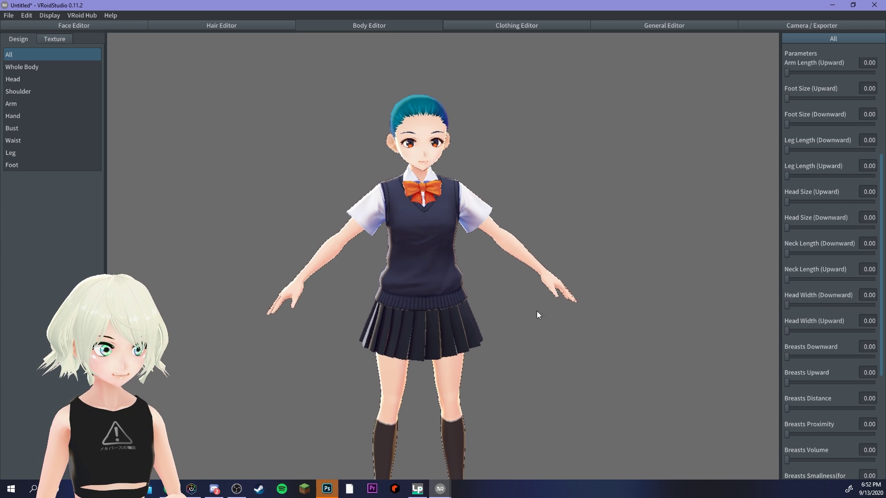
pyautogui.moveTo(537, 311); pyautogui.dragTo(531, 258, button='right')
pyautogui.moveTo(783, 176)
pyautogui.mouseDown()
pyautogui.moveTo(827, 174)
pyautogui.moveTo(790, 169)
pyautogui.mouseUp()
pyautogui.scroll(-5, 811, 231)
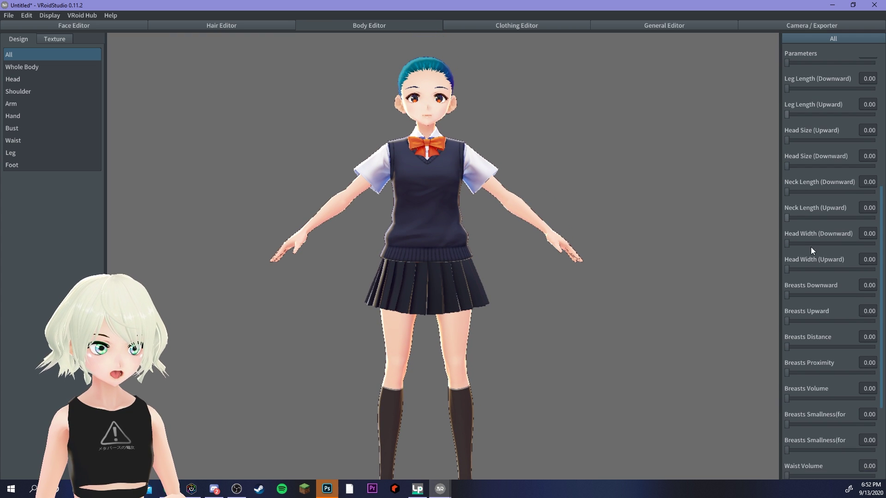
pyautogui.moveTo(788, 235)
pyautogui.mouseDown()
pyautogui.moveTo(819, 235)
pyautogui.moveTo(776, 229)
pyautogui.mouseUp()
pyautogui.scroll(-3, 827, 277)
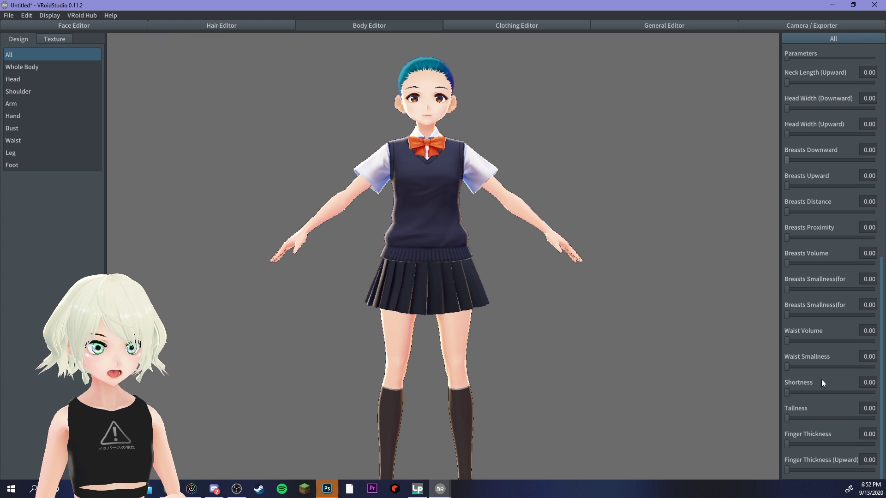
pyautogui.moveTo(789, 391); pyautogui.dragTo(770, 401)
pyautogui.scroll(15, 841, 375)
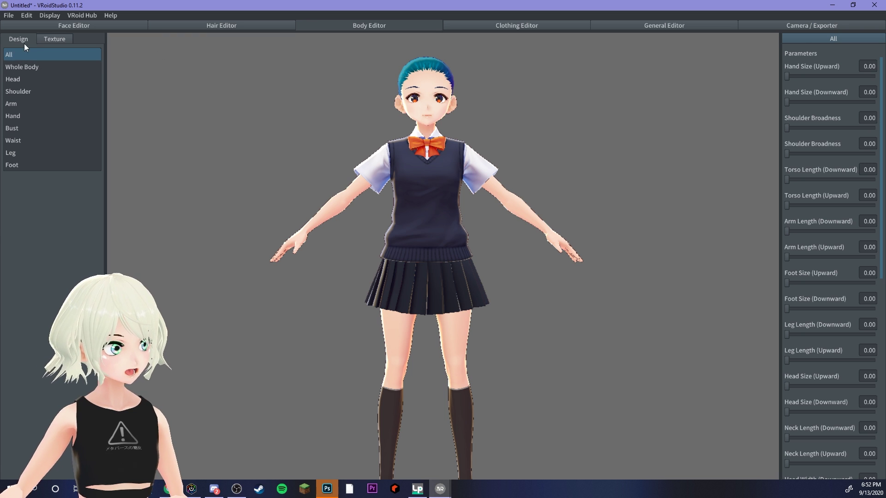
# Open the body textures, select the Default Image layer of Body (Uniform Skirt), and inspect the figure from different angles
pyautogui.click(45, 41)
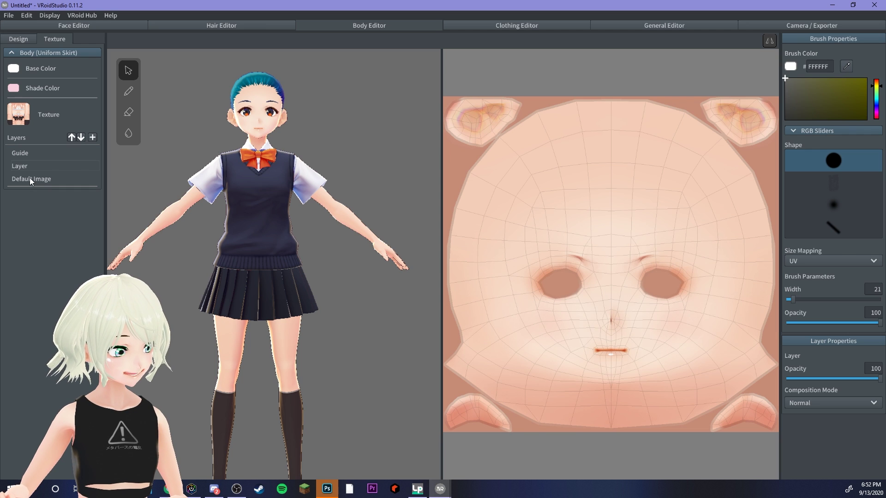
pyautogui.click(32, 178)
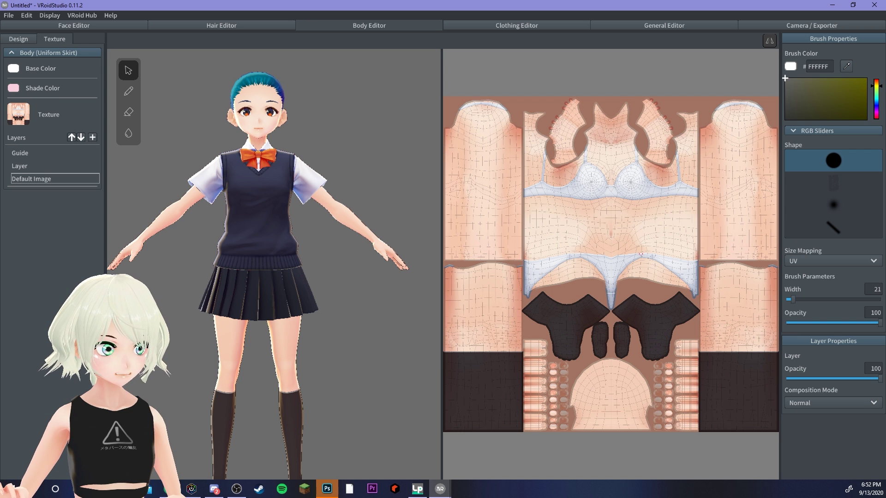
pyautogui.moveTo(195, 242); pyautogui.dragTo(413, 253, button='right')
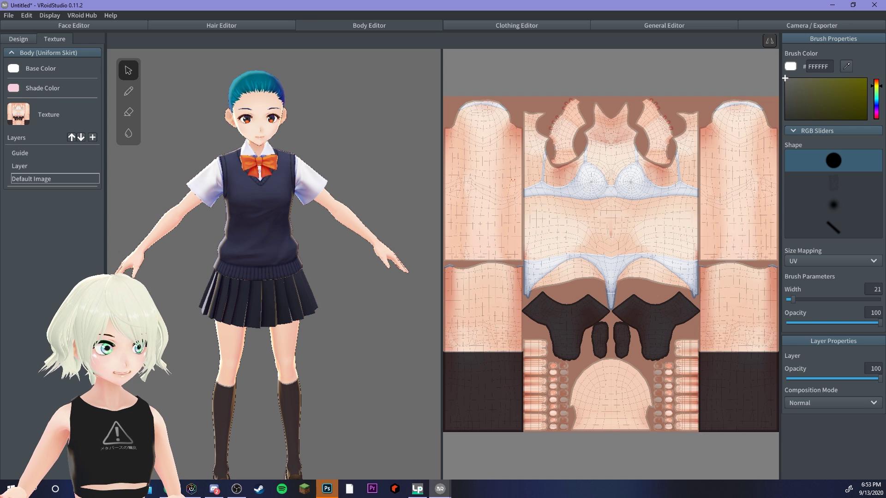
pyautogui.moveTo(274, 235); pyautogui.dragTo(261, 220, button='right')
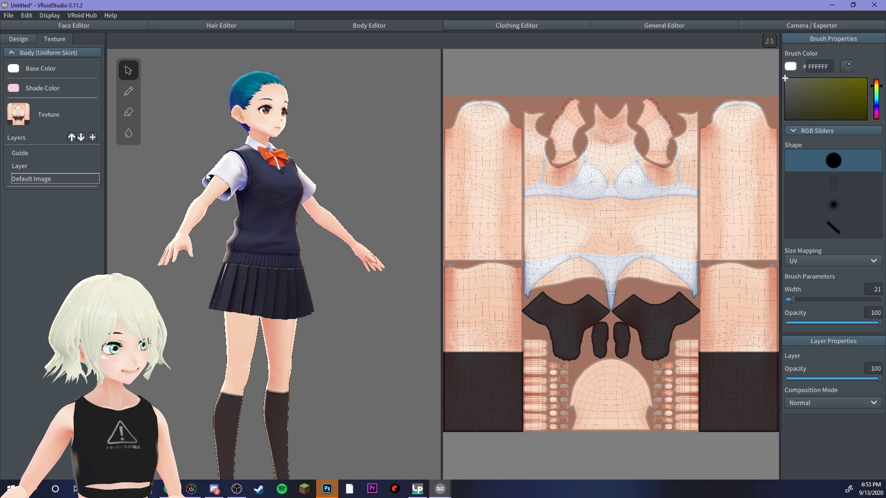
pyautogui.moveTo(206, 172); pyautogui.dragTo(273, 185, button='right')
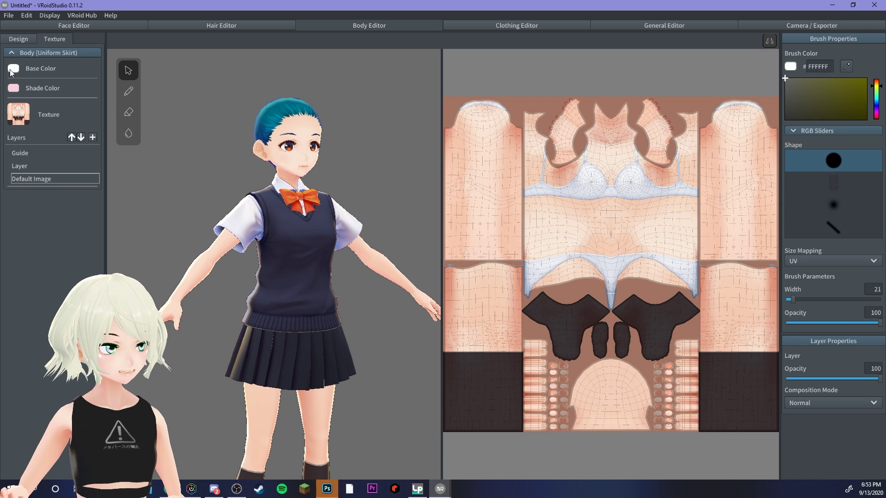
pyautogui.moveTo(218, 169); pyautogui.dragTo(184, 167, button='right')
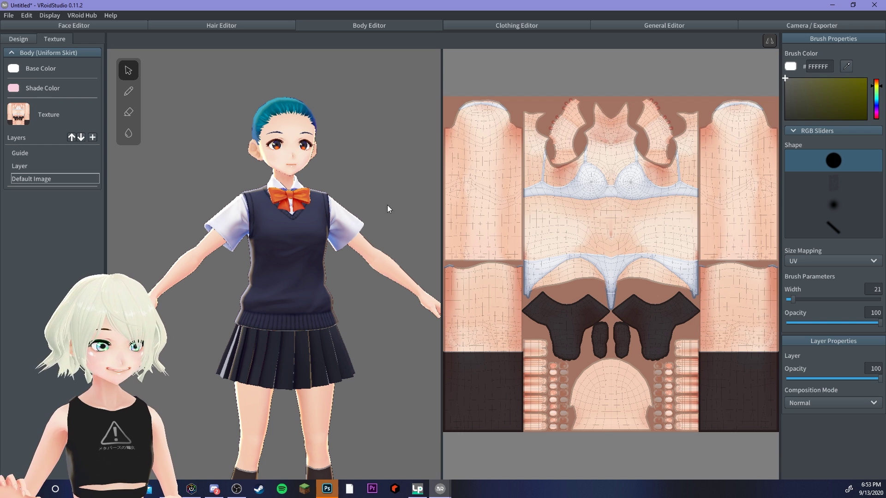
# Change the base color of the body skin to a mustard yellow and check it around the model
pyautogui.click(13, 69)
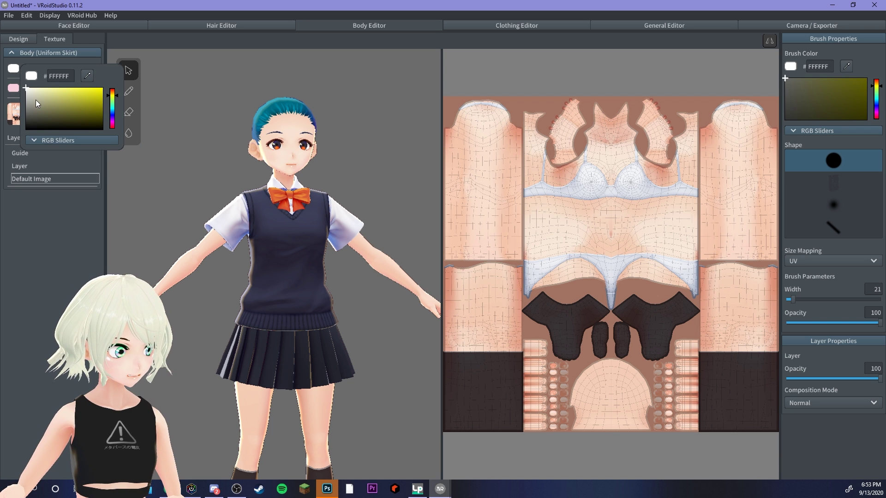
pyautogui.moveTo(37, 103); pyautogui.dragTo(63, 96)
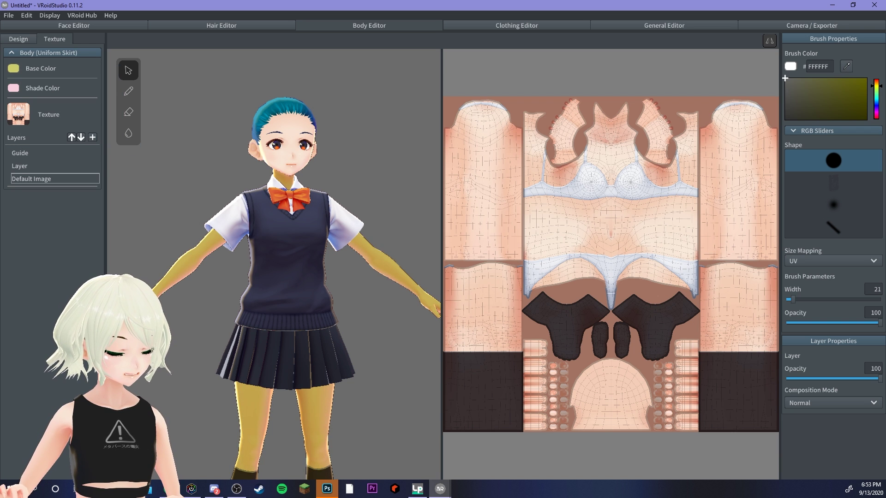
pyautogui.moveTo(360, 282); pyautogui.dragTo(180, 282, button='right')
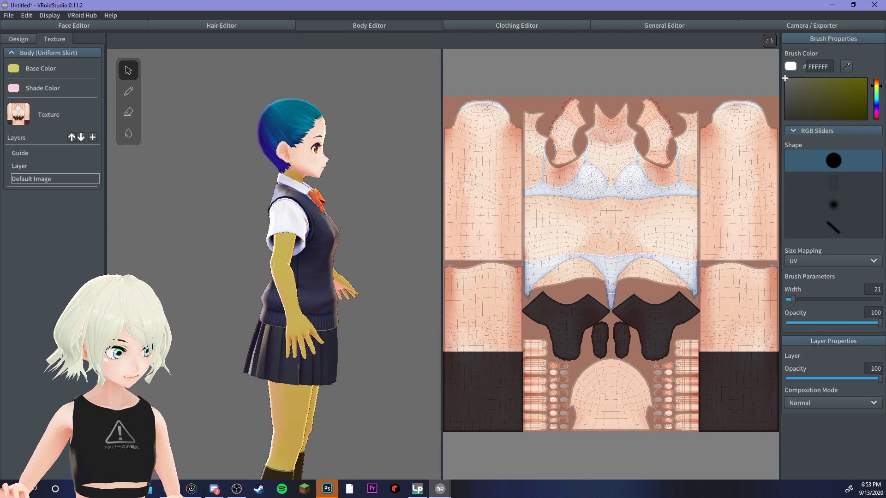
pyautogui.moveTo(281, 247); pyautogui.dragTo(222, 240, button='right')
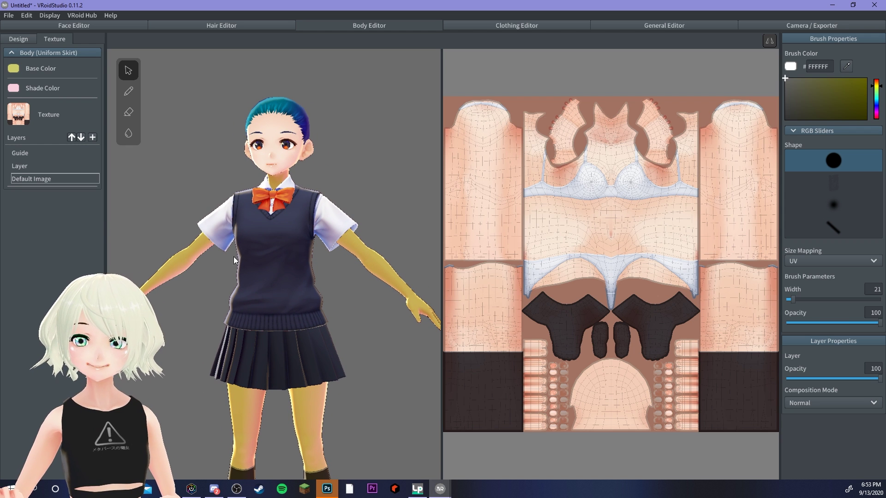
# Reset the base color of the body skin to white (FFFFFF) and check it on the figure
pyautogui.click(14, 69)
pyautogui.moveTo(32, 96); pyautogui.dragTo(3, 78)
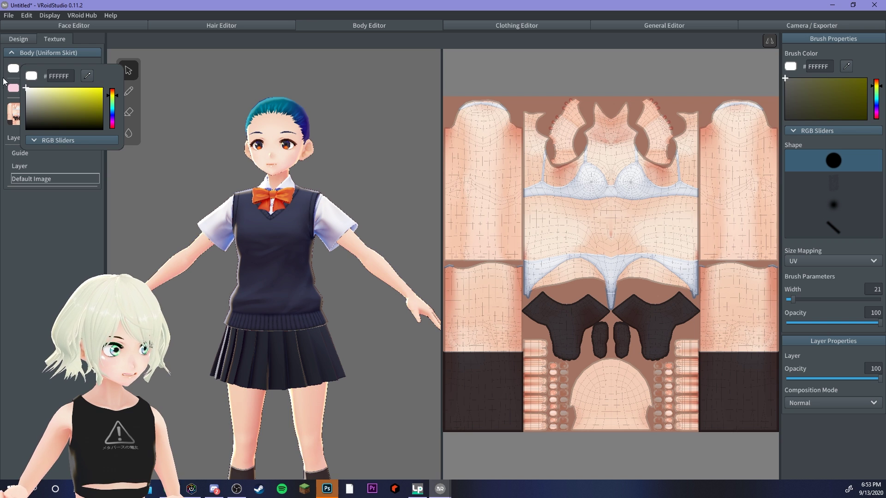
pyautogui.click(151, 151)
pyautogui.scroll(4, 198, 165)
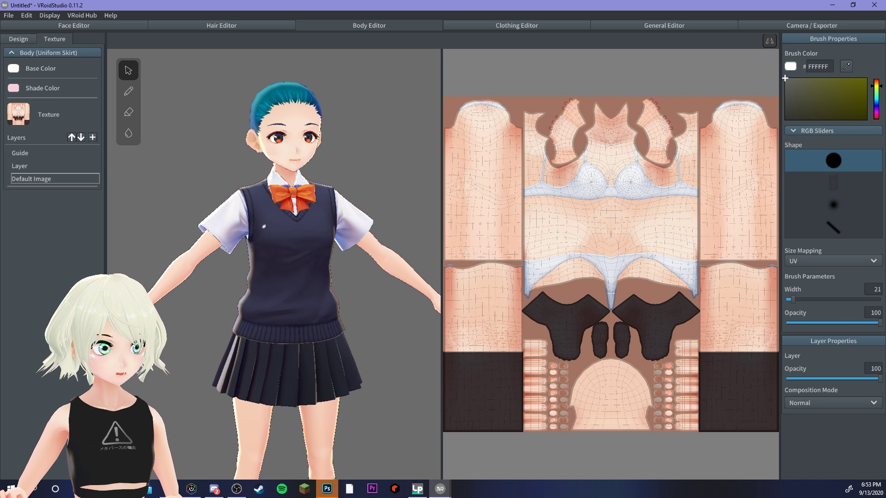
pyautogui.moveTo(272, 204)
pyautogui.mouseDown(button='right')
pyautogui.moveTo(245, 206)
pyautogui.moveTo(283, 209)
pyautogui.mouseUp(button='right')
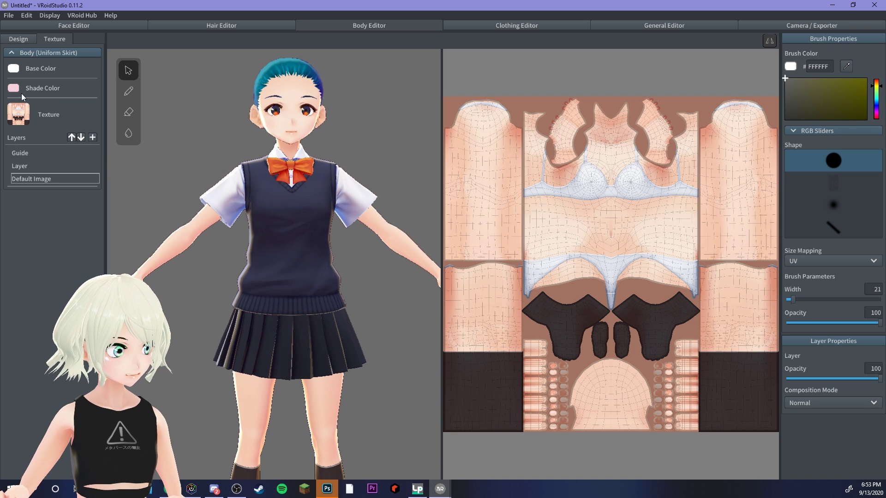
# Change the shade color of the body skin to bright violet (DE7BFF) and check it on the figure
pyautogui.click(14, 88)
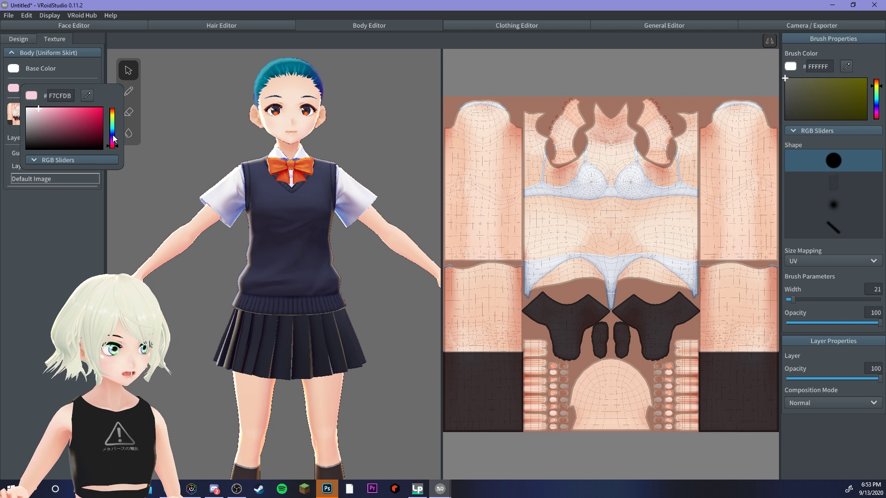
pyautogui.moveTo(113, 140)
pyautogui.mouseDown()
pyautogui.moveTo(114, 129)
pyautogui.moveTo(113, 141)
pyautogui.mouseUp()
pyautogui.moveTo(67, 114); pyautogui.dragTo(65, 108)
pyautogui.click(243, 270)
pyautogui.moveTo(243, 270)
pyautogui.mouseDown(button='right')
pyautogui.moveTo(223, 270)
pyautogui.moveTo(269, 272)
pyautogui.moveTo(233, 261)
pyautogui.mouseUp(button='right')
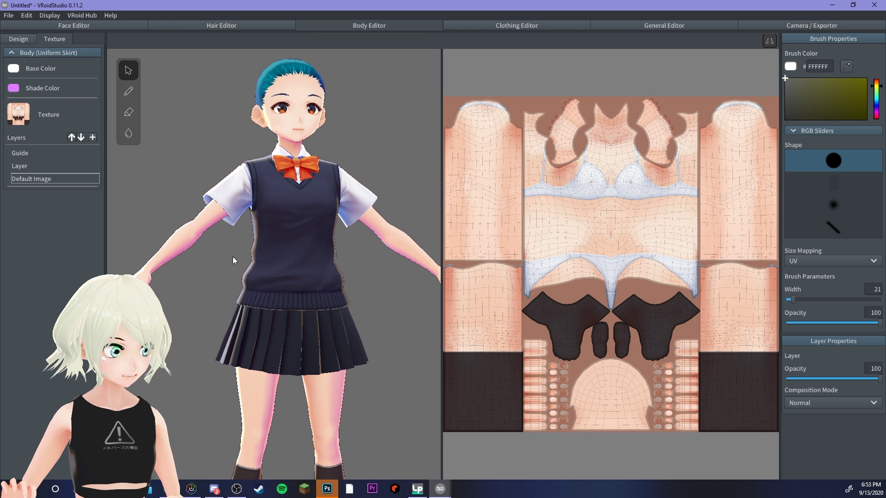
# Set the shade color of the body skin to a pale light blue and inspect the arms and legs from different angles
pyautogui.click(14, 88)
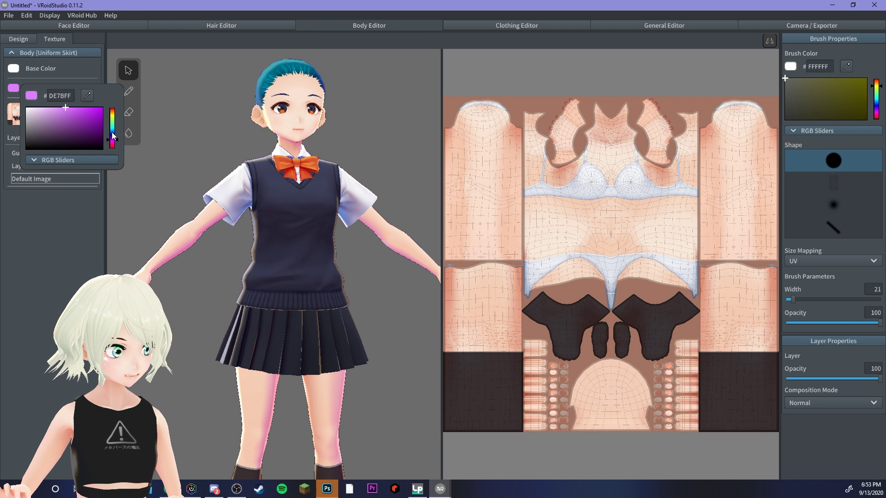
pyautogui.moveTo(112, 132); pyautogui.dragTo(111, 129)
pyautogui.click(52, 108)
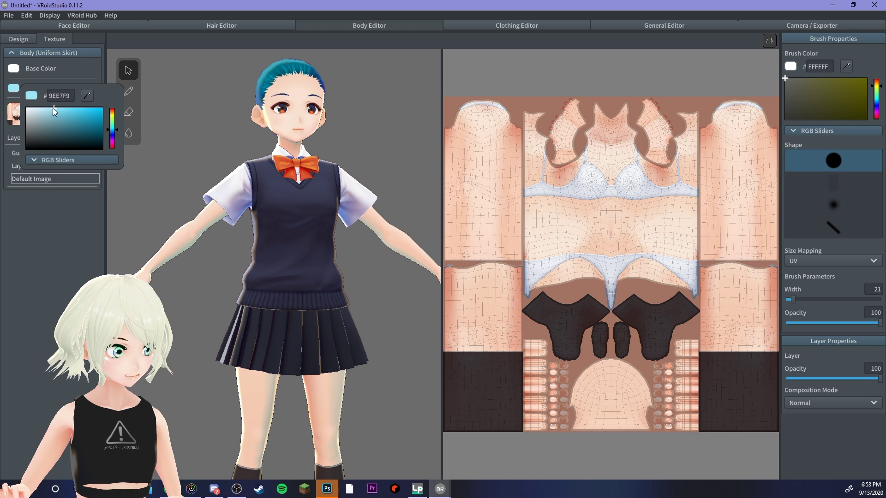
pyautogui.click(45, 109)
pyautogui.click(276, 213)
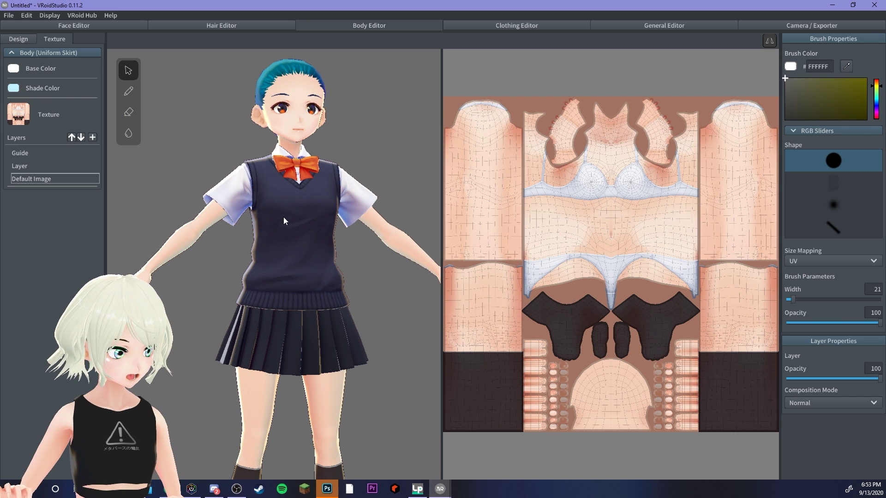
pyautogui.moveTo(283, 217); pyautogui.dragTo(252, 215, button='right')
pyautogui.moveTo(226, 217); pyautogui.dragTo(341, 289, button='right')
pyautogui.scroll(-2, 342, 290)
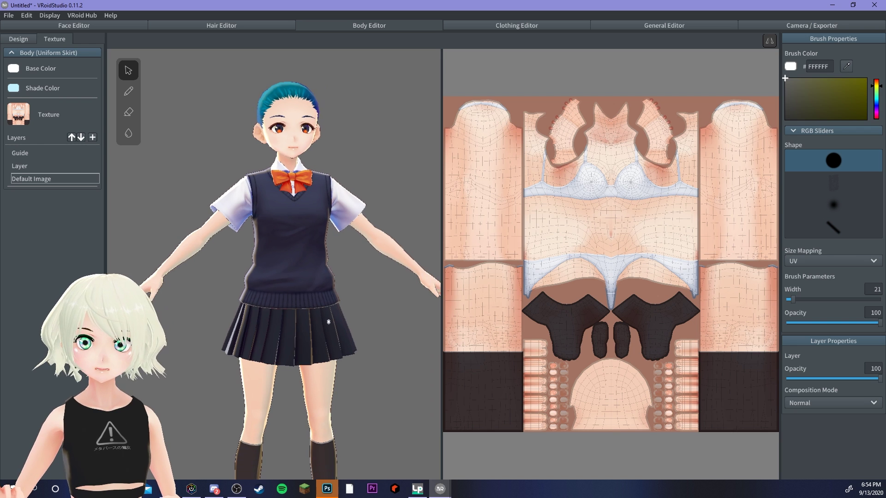
pyautogui.moveTo(318, 293); pyautogui.dragTo(315, 237, button='middle')
pyautogui.scroll(1, 340, 278)
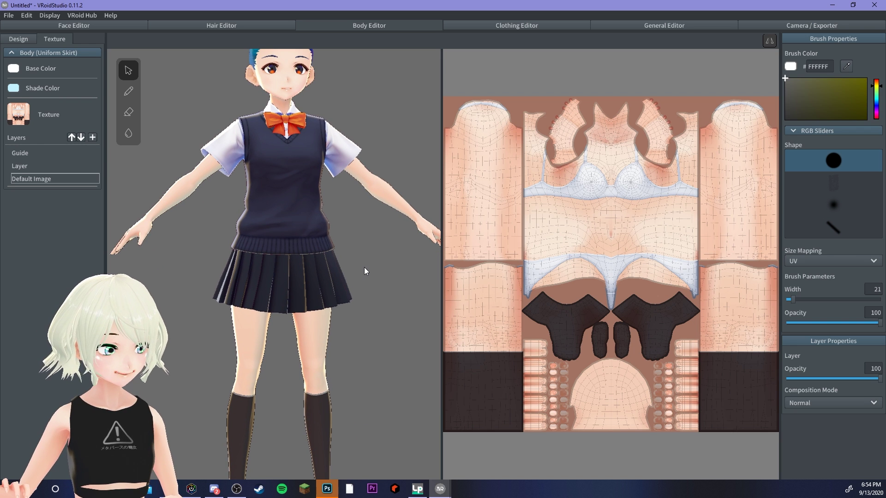
pyautogui.moveTo(245, 203); pyautogui.dragTo(239, 207, button='right')
pyautogui.moveTo(239, 208); pyautogui.dragTo(243, 227, button='middle')
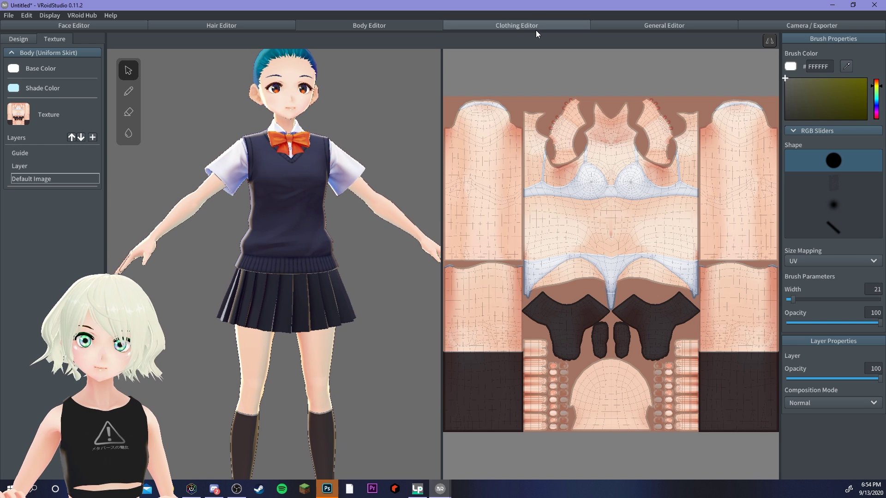
# Switch to the Clothing Editor, apply the Uniform (Pants) preset and view the whole outfit
pyautogui.click(533, 27)
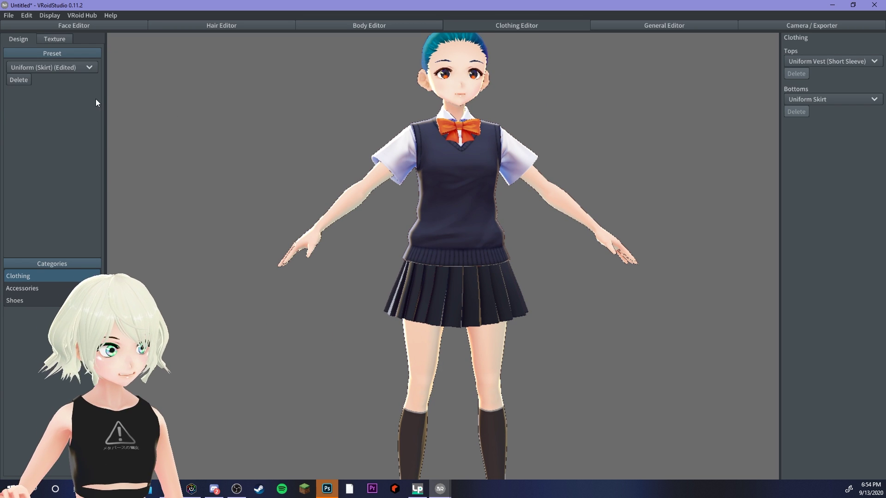
pyautogui.click(83, 70)
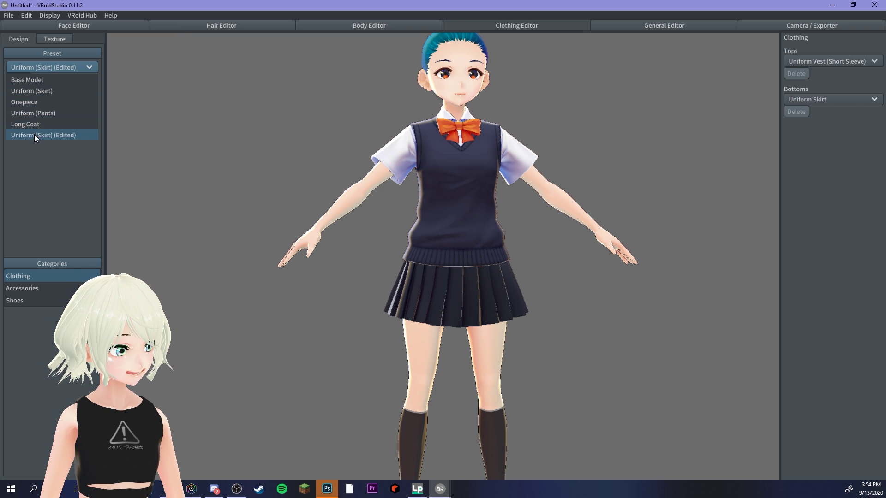
pyautogui.click(31, 115)
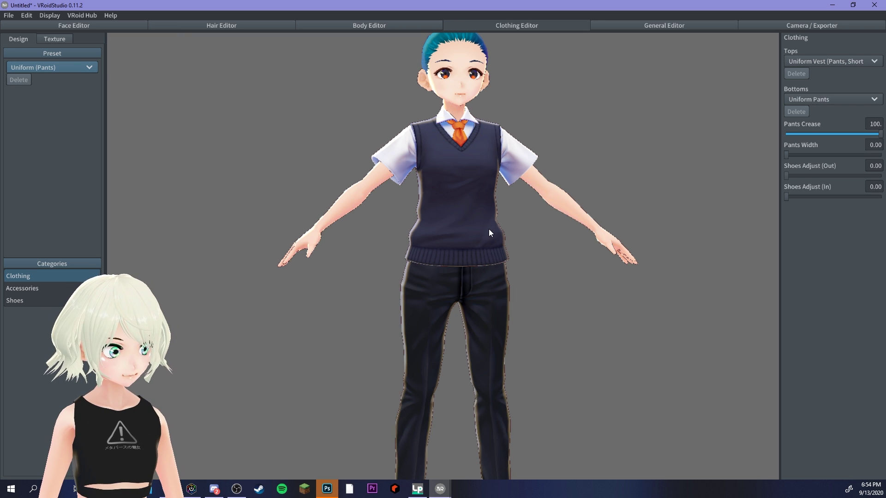
pyautogui.scroll(-3, 468, 226)
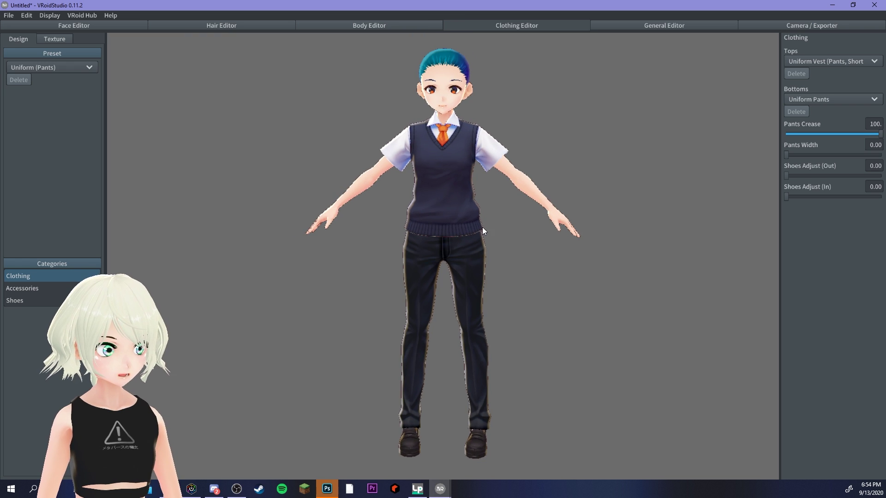
# Replace the character's uniform vest with the T-Shirt top
pyautogui.click(810, 61)
pyautogui.scroll(-2, 828, 117)
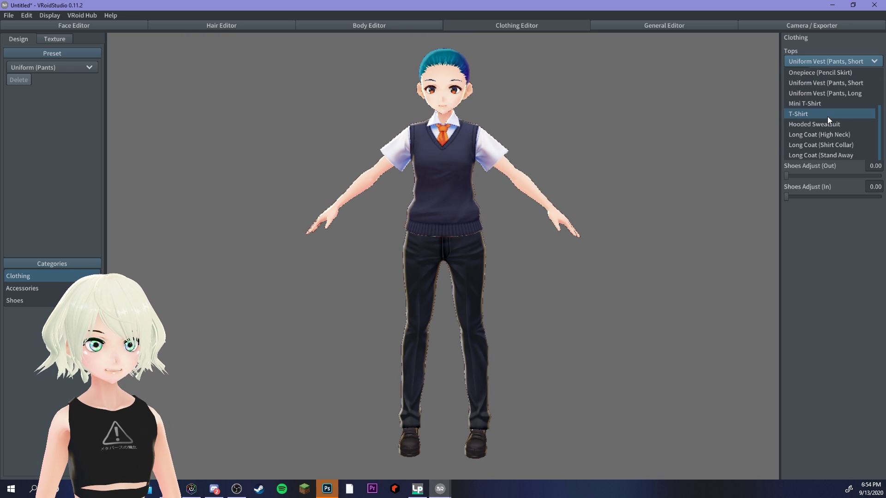
pyautogui.click(804, 113)
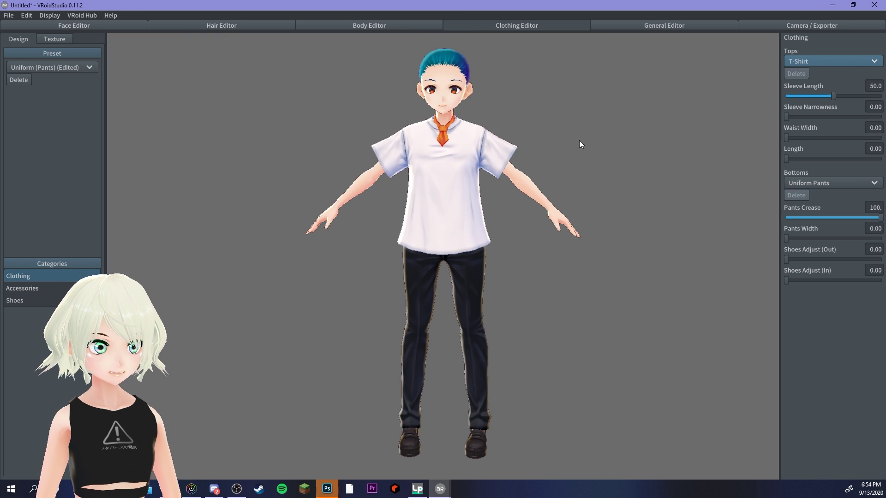
# Change the character's top to Long Coat (High Neck) and view the coat from the side and front
pyautogui.click(813, 63)
pyautogui.scroll(-2, 811, 120)
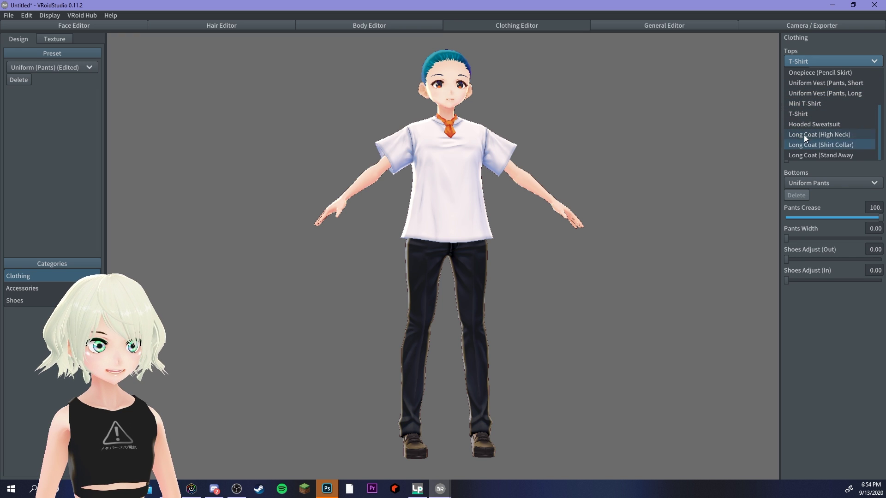
pyautogui.click(804, 135)
pyautogui.moveTo(632, 184); pyautogui.dragTo(682, 193)
pyautogui.scroll(5, 520, 245)
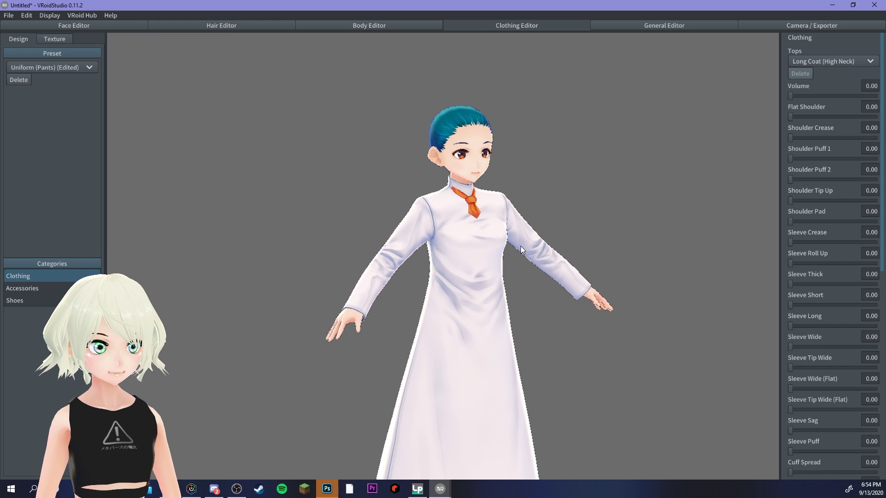
pyautogui.scroll(3, 520, 202)
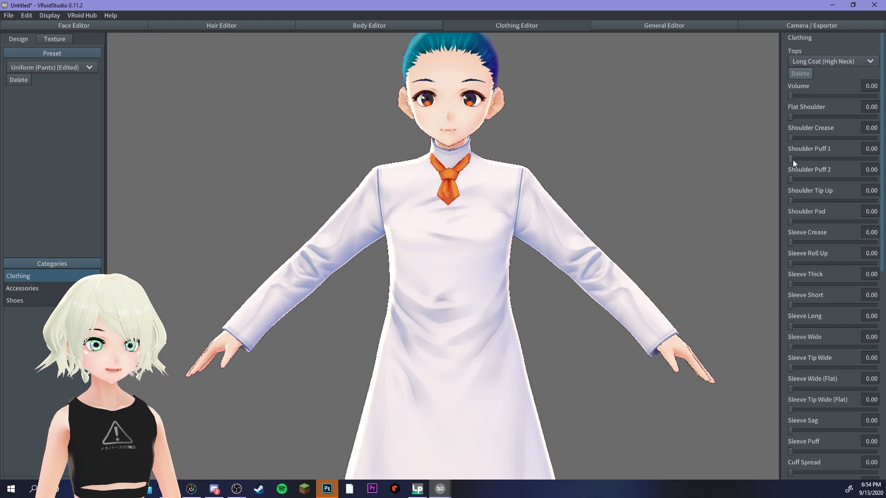
# Try out the long coat's Shoulder Puff 1 and Hem Crease parameters, returning each to 0
pyautogui.moveTo(793, 159)
pyautogui.mouseDown()
pyautogui.moveTo(869, 167)
pyautogui.moveTo(782, 160)
pyautogui.mouseUp()
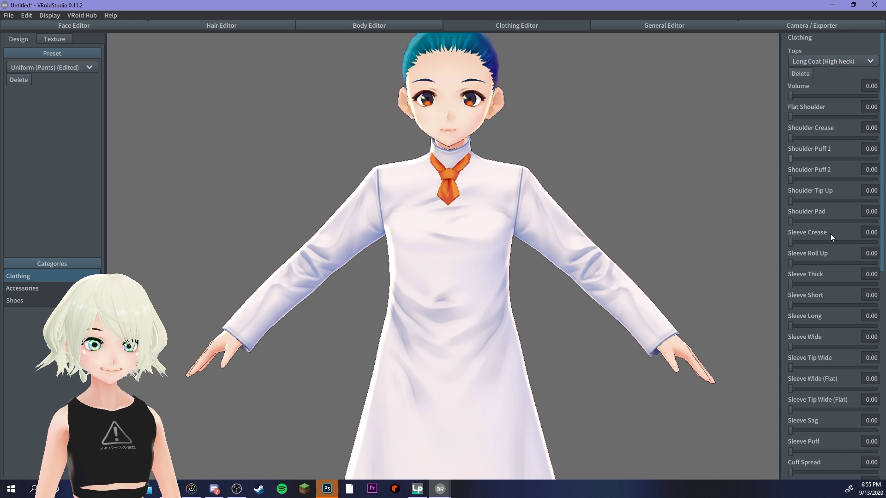
pyautogui.scroll(-3, 830, 234)
pyautogui.scroll(-3, 858, 271)
pyautogui.moveTo(538, 290); pyautogui.dragTo(543, 221, button='middle')
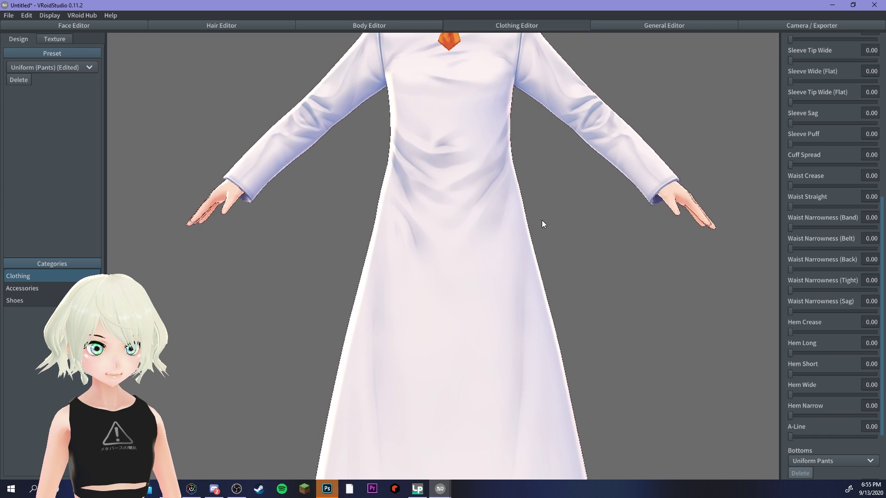
pyautogui.scroll(-3, 542, 222)
pyautogui.moveTo(792, 332); pyautogui.dragTo(833, 333)
pyautogui.scroll(-3, 550, 323)
pyautogui.moveTo(551, 323); pyautogui.dragTo(457, 259, button='right')
pyautogui.moveTo(799, 325); pyautogui.dragTo(757, 328)
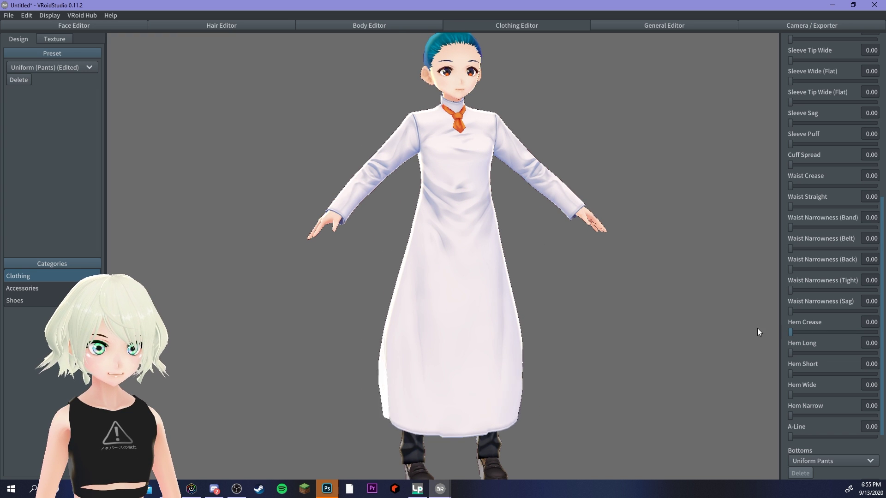
# Try the long coat's A-Line parameter at 100, return it to 0, and look over the pants parameters
pyautogui.moveTo(793, 436); pyautogui.dragTo(878, 436)
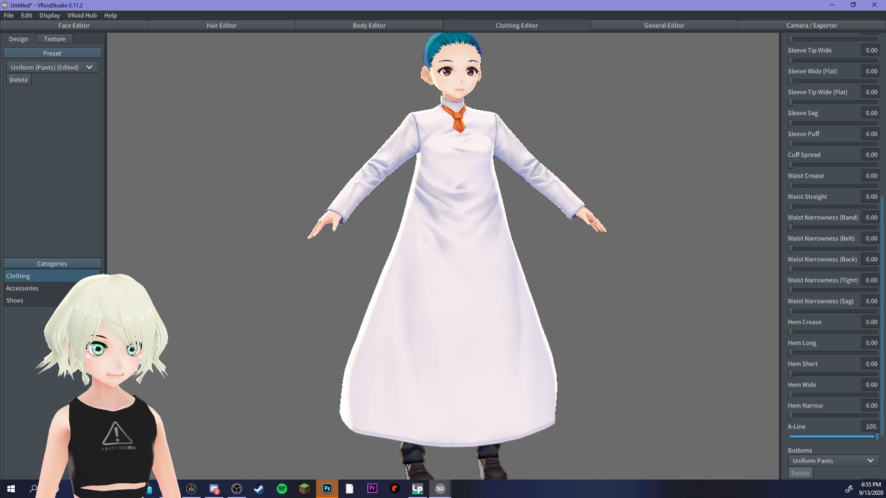
pyautogui.scroll(-2, 666, 366)
pyautogui.scroll(-1, 662, 365)
pyautogui.moveTo(629, 341); pyautogui.dragTo(579, 308, button='right')
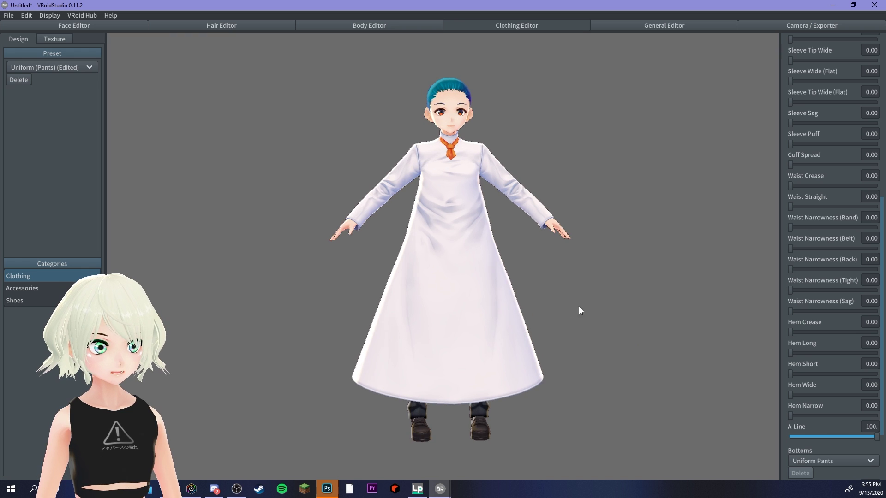
pyautogui.moveTo(877, 436); pyautogui.dragTo(552, 369)
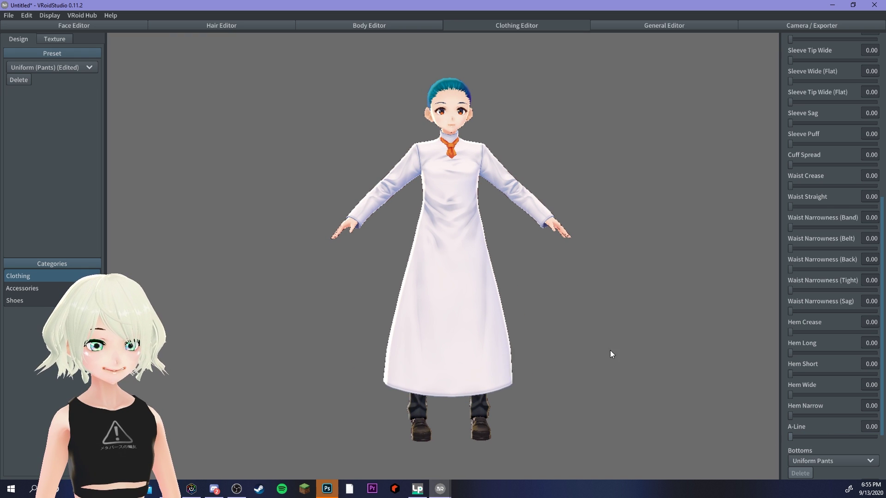
pyautogui.scroll(-4, 805, 355)
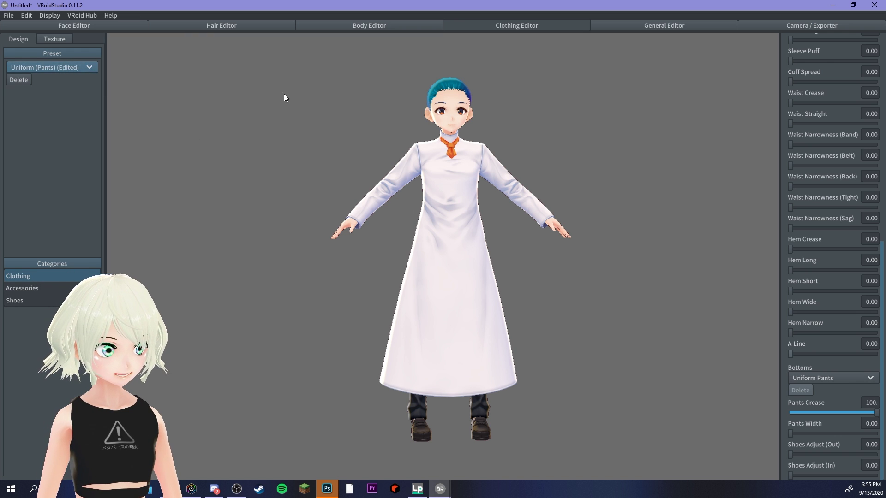
pyautogui.scroll(2, 531, 182)
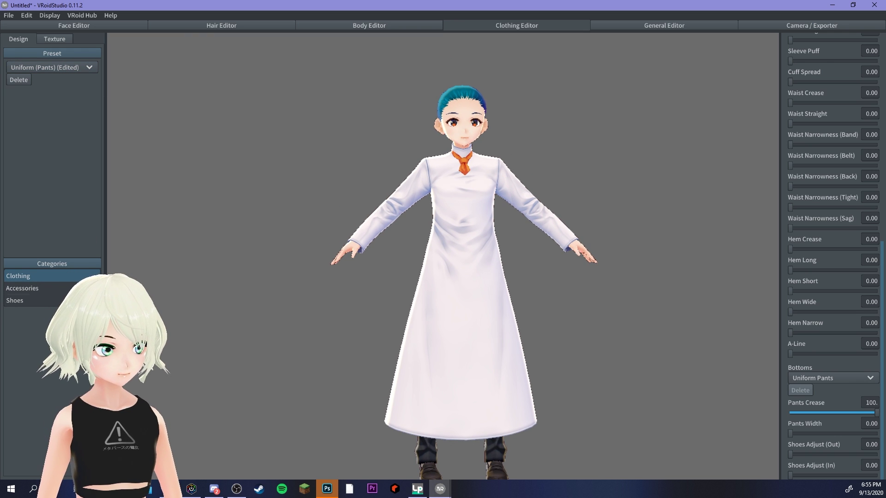
# Check the head accessory choices and remove the uniform tie by setting the neck accessory to None
pyautogui.click(37, 289)
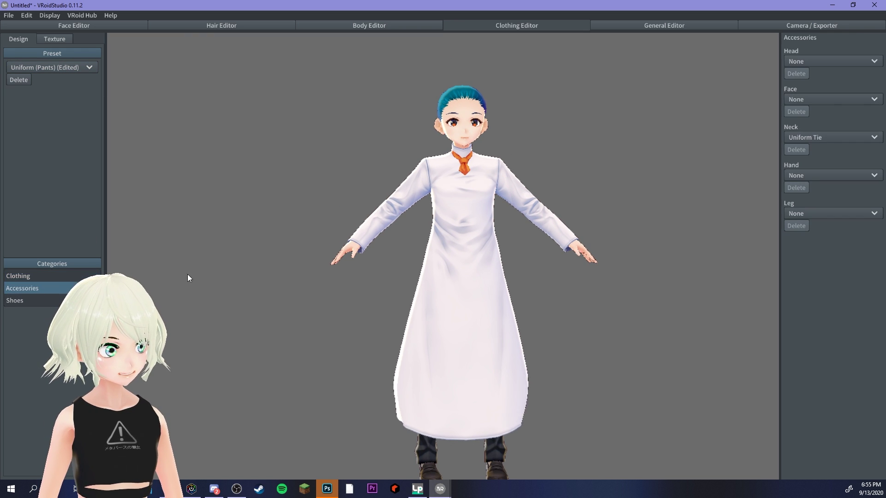
pyautogui.click(815, 61)
pyautogui.click(811, 77)
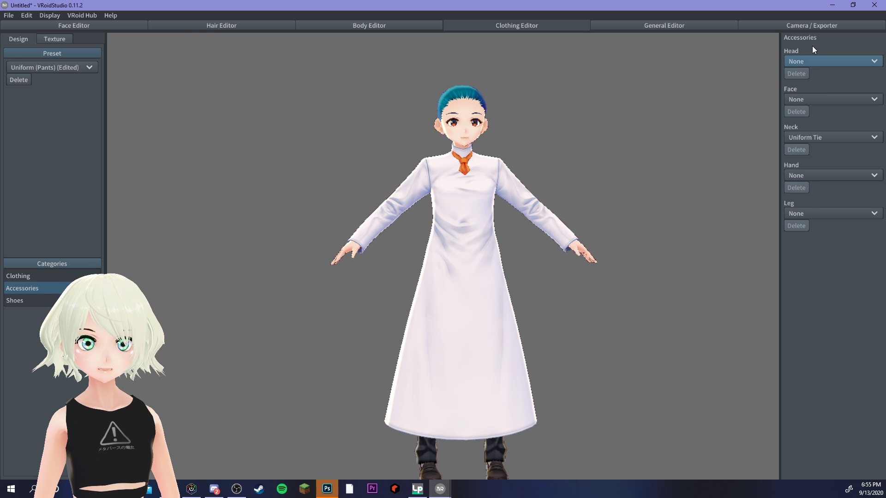
pyautogui.click(826, 137)
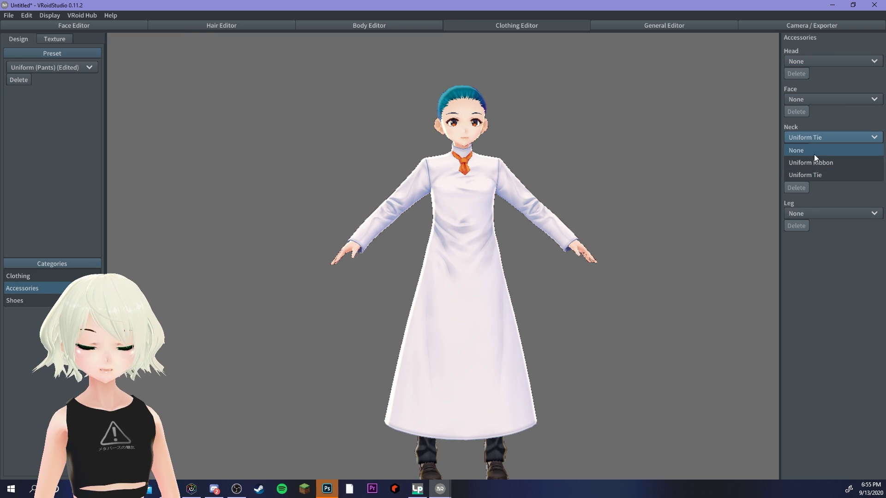
pyautogui.click(814, 152)
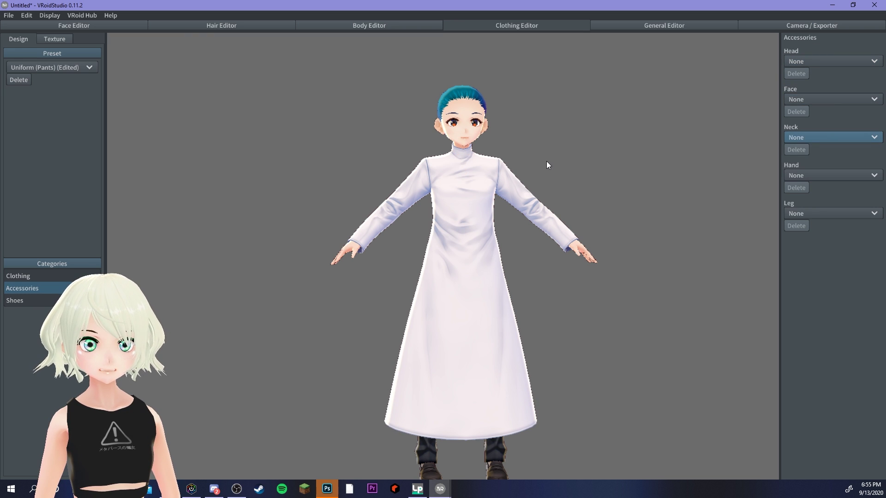
# Open the clothing textures, show the Long Coat (High Neck) texture and select its Default Image layer
pyautogui.click(70, 42)
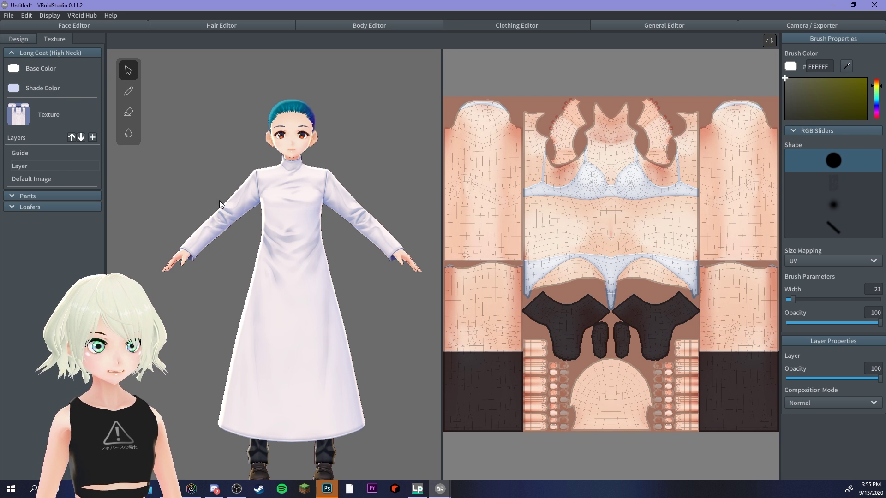
pyautogui.click(259, 211)
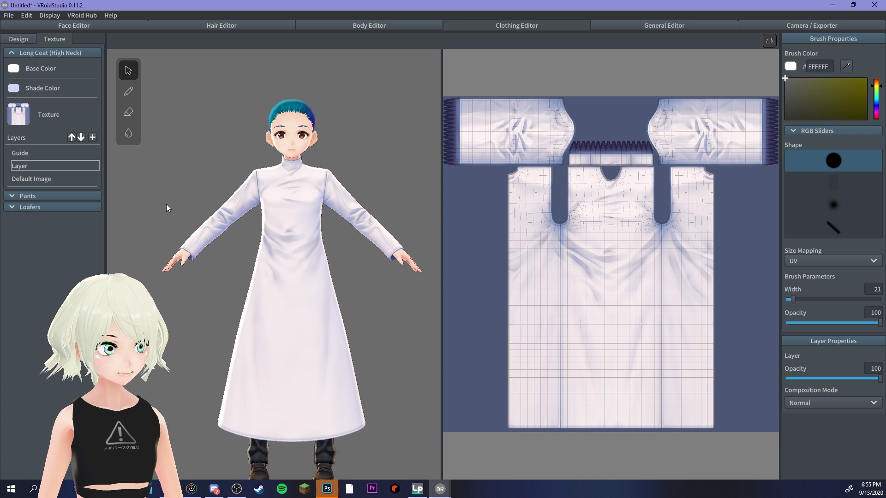
pyautogui.click(27, 180)
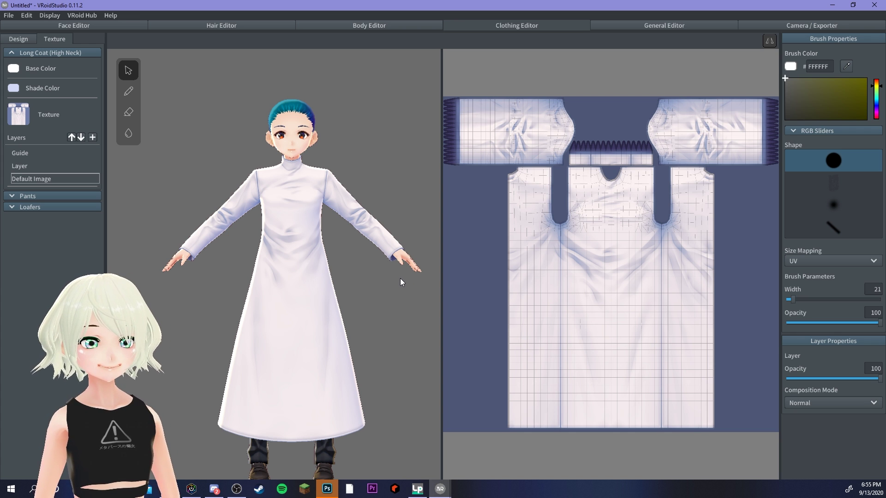
# Erase the lower part of the long coat's texture with a 204-wide eraser to shorten the coat above the knees
pyautogui.click(131, 115)
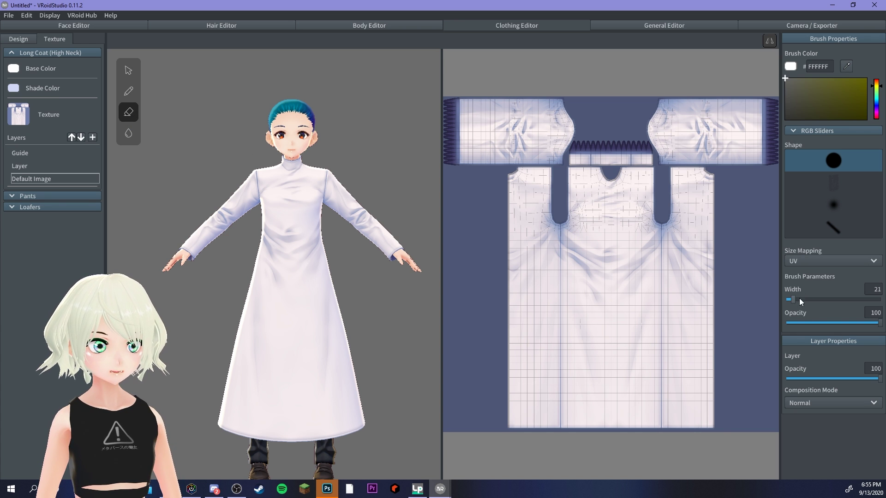
pyautogui.moveTo(794, 299); pyautogui.dragTo(850, 293)
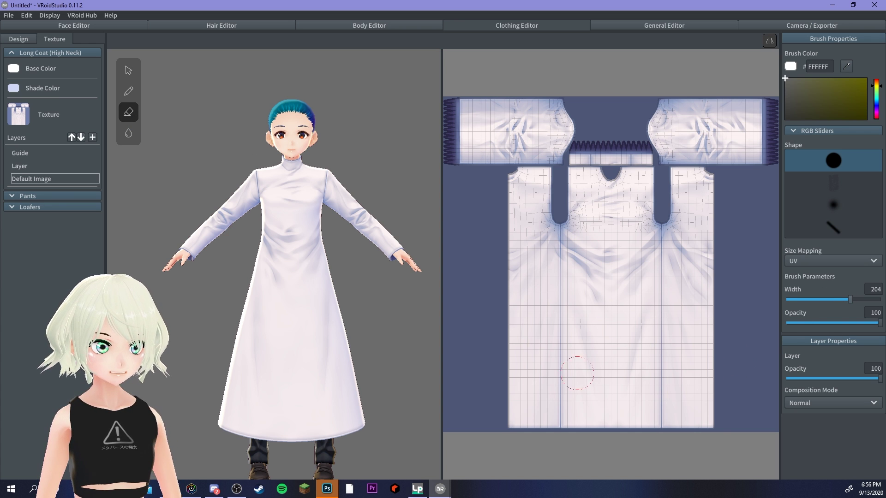
pyautogui.moveTo(504, 348)
pyautogui.mouseDown()
pyautogui.moveTo(507, 365)
pyautogui.moveTo(605, 365)
pyautogui.moveTo(600, 383)
pyautogui.moveTo(498, 395)
pyautogui.moveTo(517, 406)
pyautogui.moveTo(586, 410)
pyautogui.moveTo(522, 420)
pyautogui.moveTo(665, 412)
pyautogui.moveTo(655, 408)
pyautogui.mouseUp()
pyautogui.moveTo(268, 351)
pyautogui.mouseDown(button='right')
pyautogui.moveTo(366, 347)
pyautogui.moveTo(250, 327)
pyautogui.moveTo(317, 332)
pyautogui.moveTo(332, 317)
pyautogui.mouseUp(button='right')
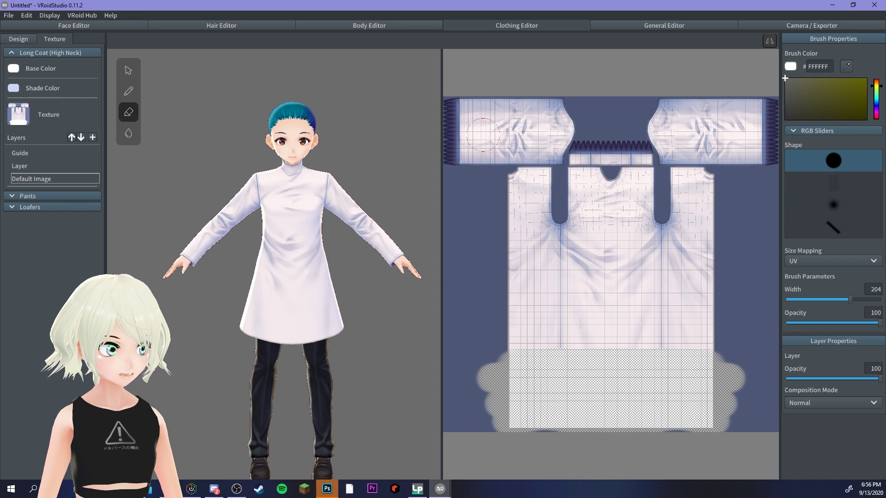
# Erase both sleeves from the long coat's texture and check the sleeveless coat on the model from several sides
pyautogui.moveTo(468, 108)
pyautogui.mouseDown()
pyautogui.moveTo(544, 104)
pyautogui.moveTo(561, 122)
pyautogui.moveTo(568, 108)
pyautogui.moveTo(552, 151)
pyautogui.moveTo(476, 152)
pyautogui.moveTo(537, 129)
pyautogui.moveTo(481, 129)
pyautogui.moveTo(487, 138)
pyautogui.mouseUp()
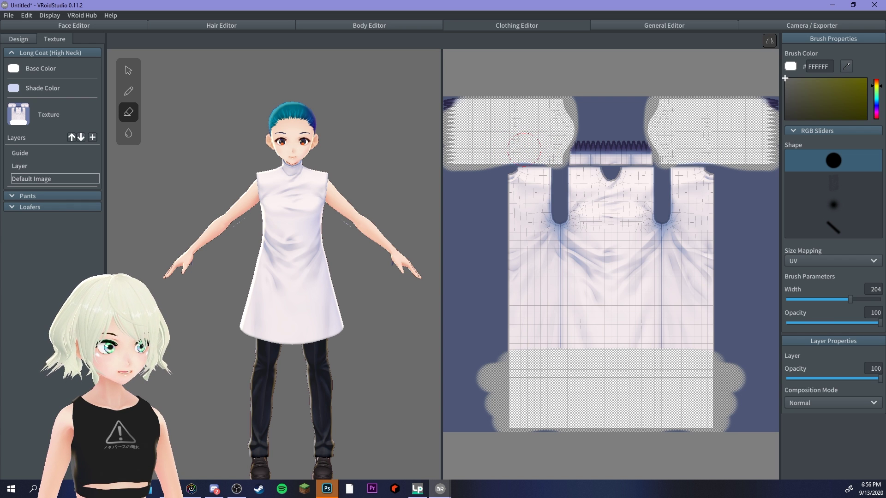
pyautogui.moveTo(289, 184); pyautogui.dragTo(330, 189, button='right')
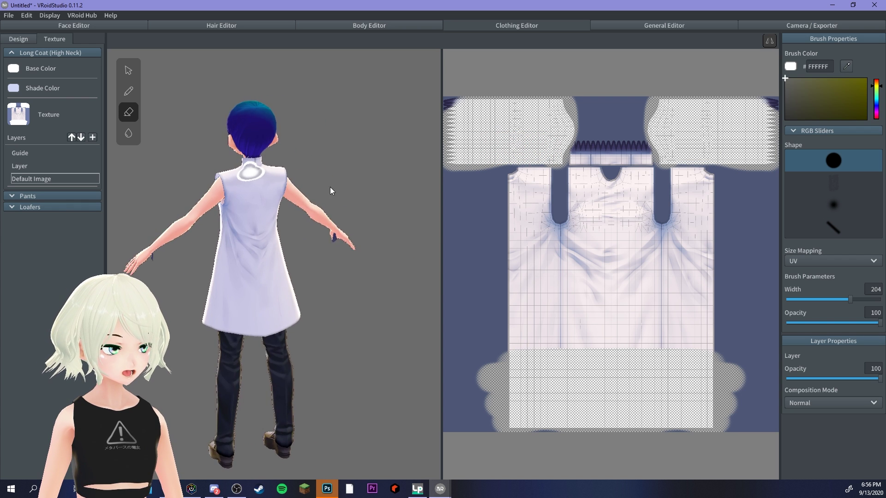
pyautogui.moveTo(258, 186); pyautogui.dragTo(370, 251, button='right')
pyautogui.scroll(2, 251, 196)
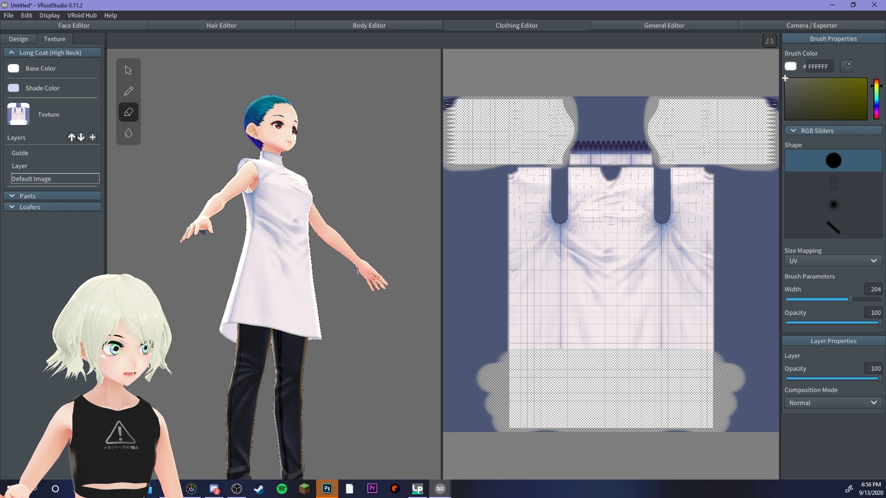
pyautogui.moveTo(296, 284); pyautogui.dragTo(322, 276, button='right')
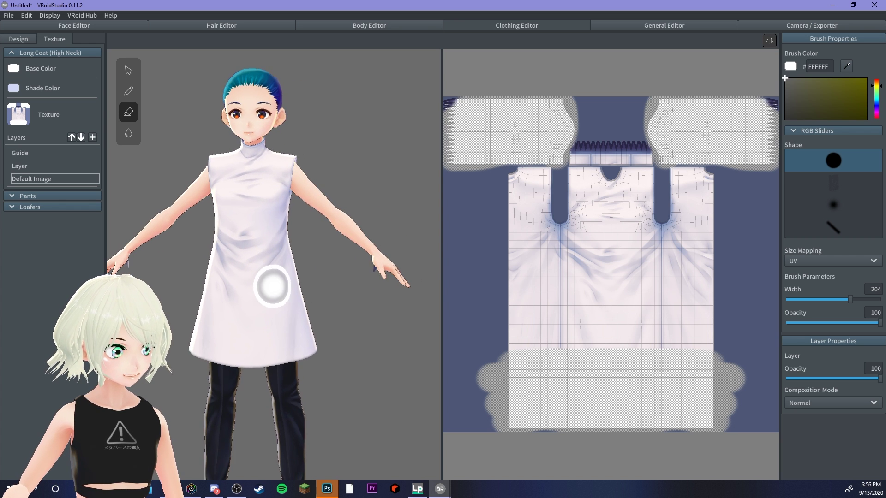
pyautogui.scroll(2, 282, 289)
pyautogui.moveTo(274, 225); pyautogui.dragTo(320, 255, button='middle')
pyautogui.scroll(-2, 321, 255)
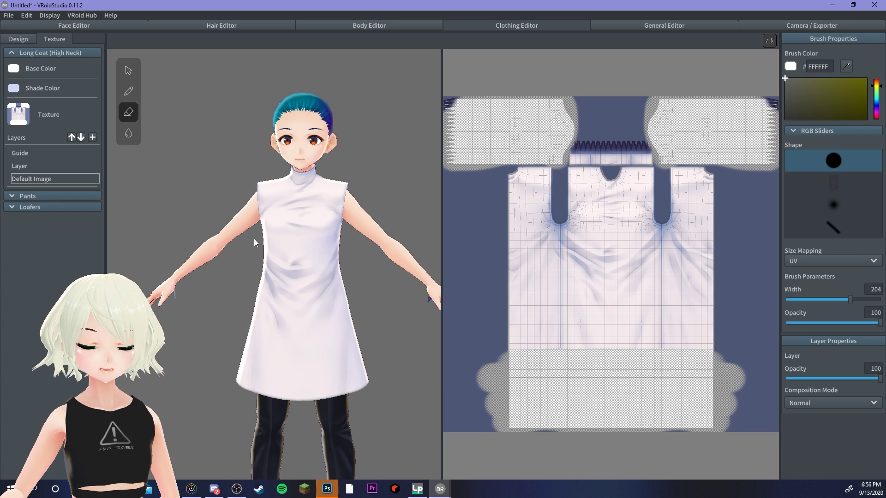
# Switch the clothing design to the Uniform (Skirt) preset
pyautogui.click(19, 40)
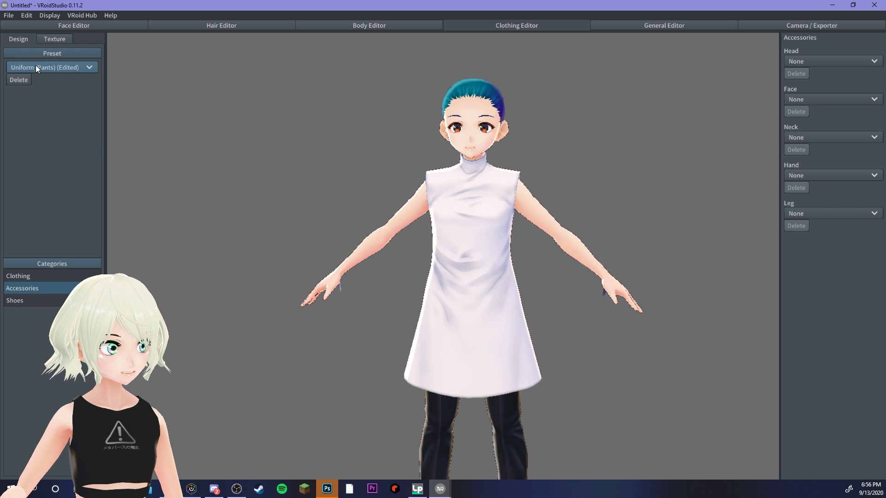
pyautogui.click(35, 65)
pyautogui.click(41, 90)
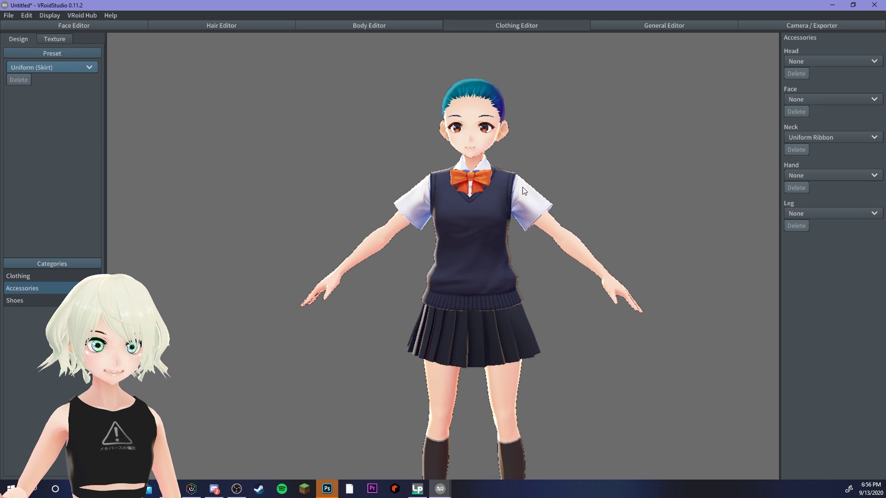
pyautogui.moveTo(523, 187); pyautogui.dragTo(451, 182, button='right')
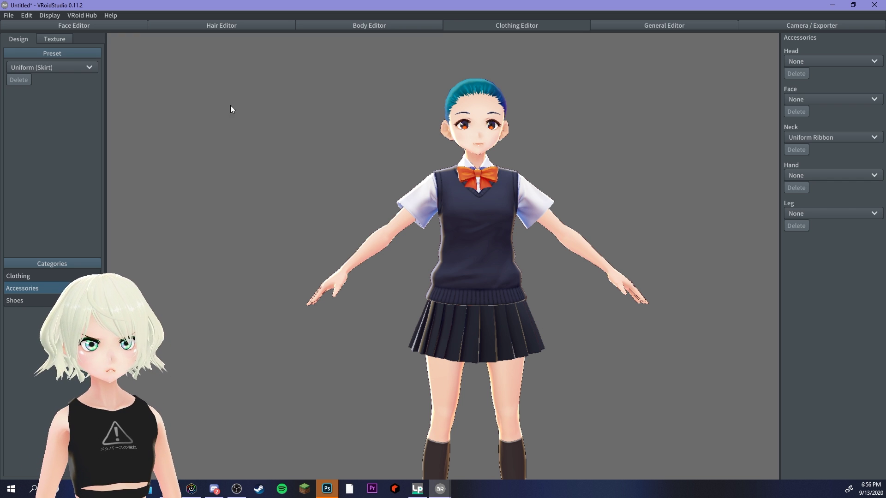
# Select Base Hair in the Hair Editor and set its base color to bright green (6DFF00)
pyautogui.click(257, 28)
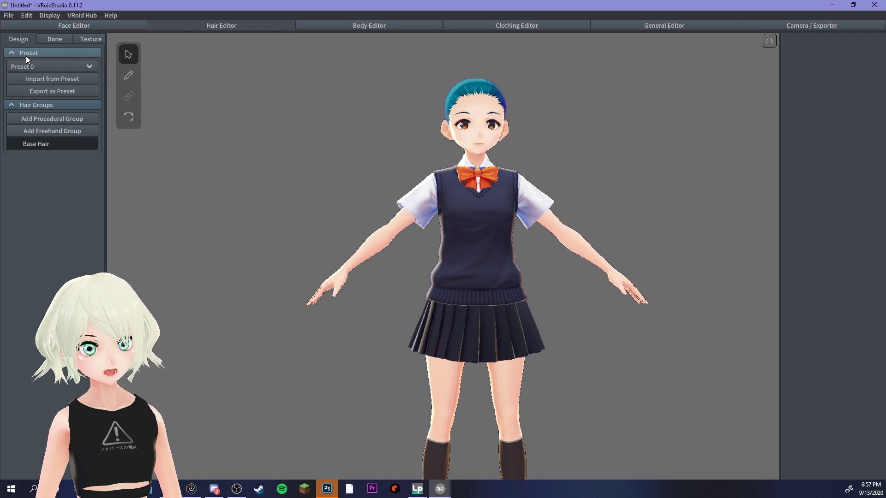
pyautogui.click(31, 143)
pyautogui.moveTo(413, 91); pyautogui.dragTo(399, 196, button='middle')
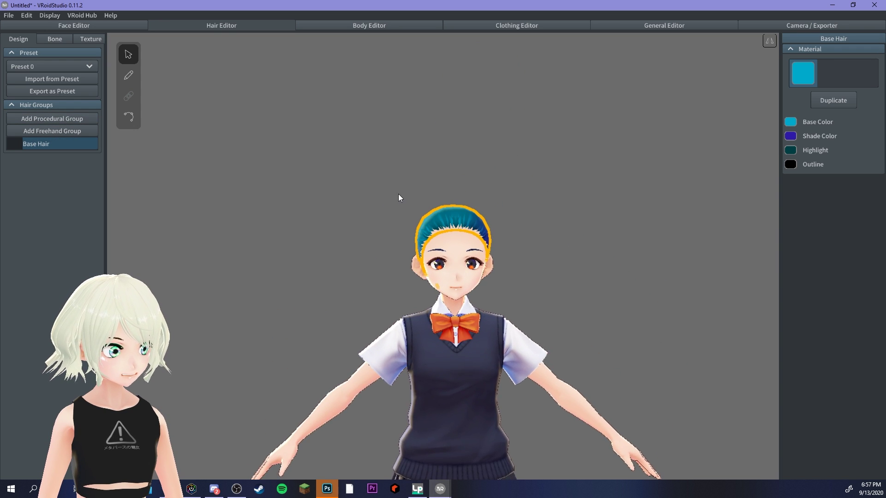
pyautogui.scroll(2, 400, 197)
pyautogui.moveTo(411, 227); pyautogui.dragTo(470, 226, button='right')
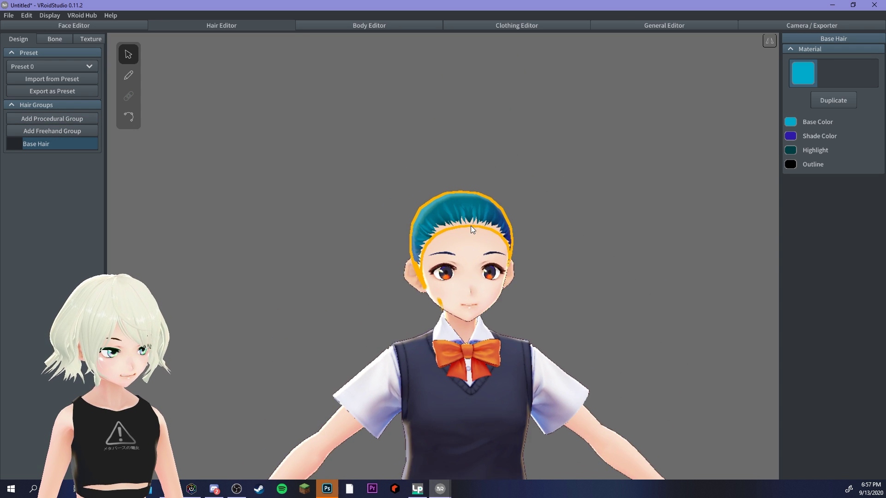
pyautogui.scroll(4, 452, 215)
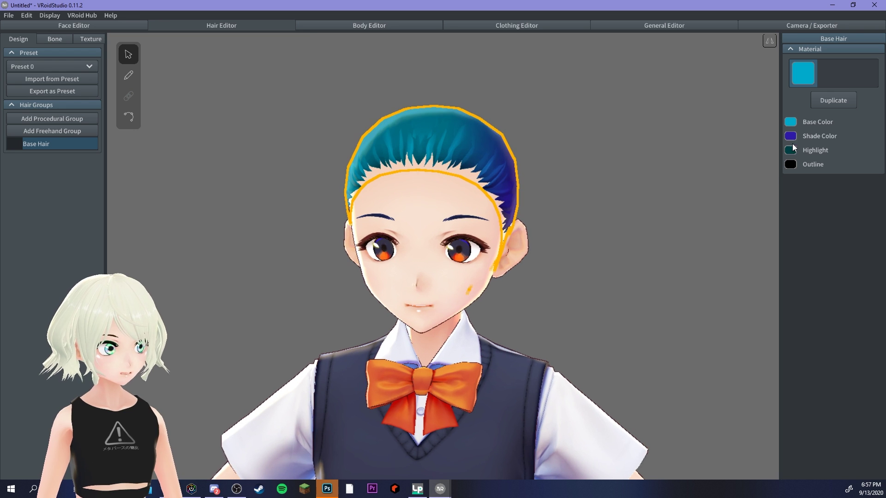
pyautogui.click(790, 124)
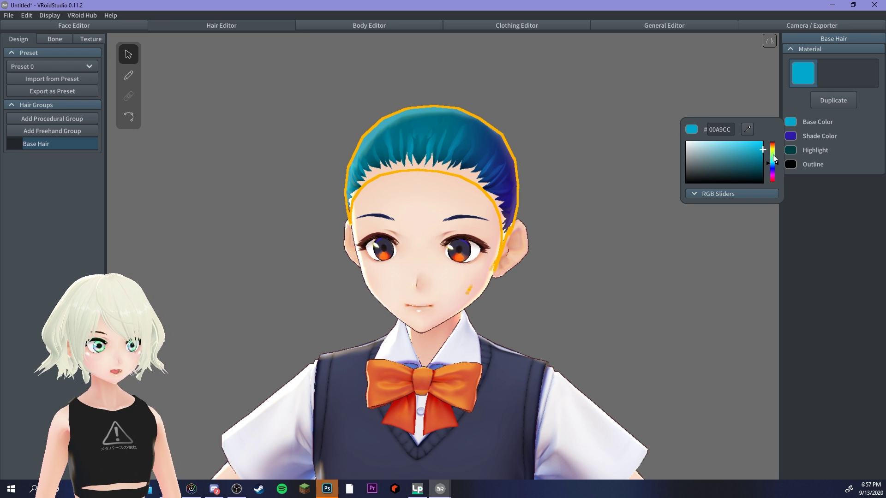
pyautogui.click(774, 153)
pyautogui.moveTo(760, 147); pyautogui.dragTo(798, 129)
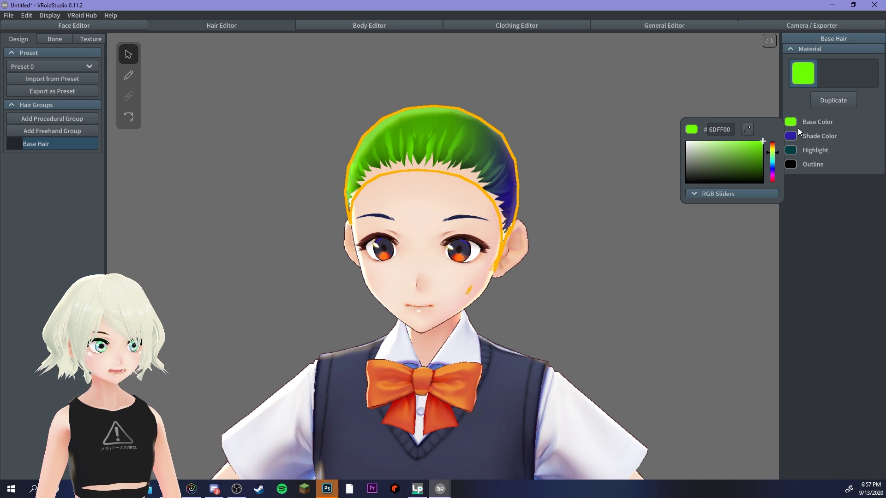
# Set the Base Hair shade color to a dark green by sampling the base color and darkening it
pyautogui.click(794, 136)
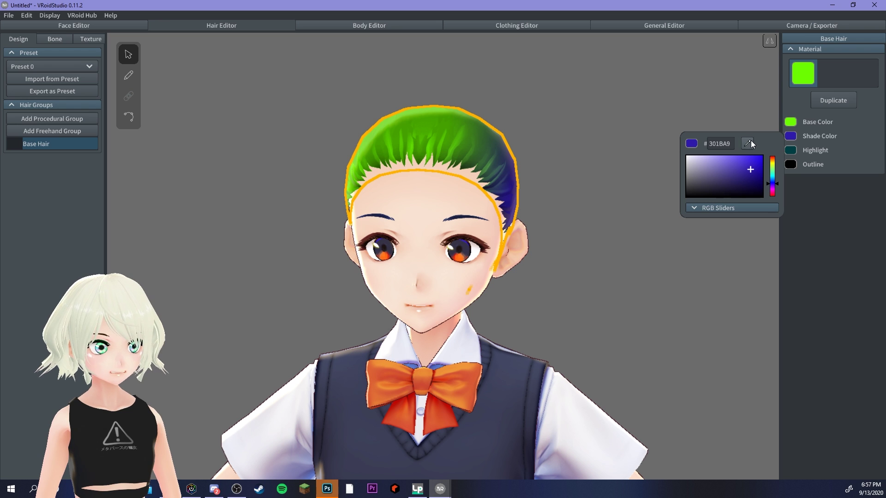
pyautogui.click(748, 143)
pyautogui.click(790, 121)
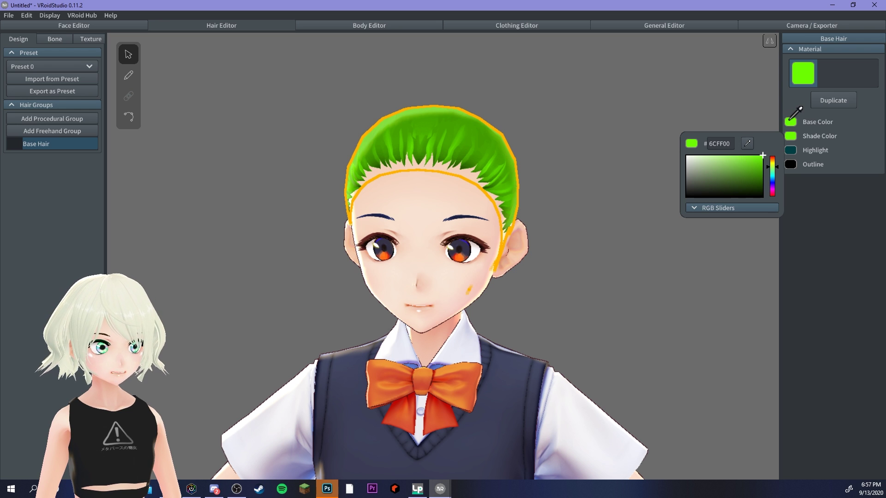
pyautogui.click(781, 141)
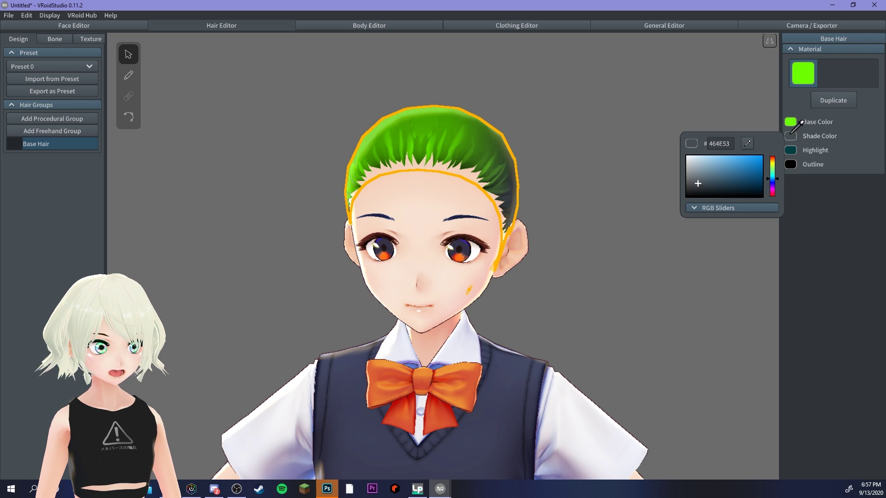
pyautogui.click(791, 123)
pyautogui.moveTo(761, 160); pyautogui.dragTo(766, 179)
pyautogui.click(639, 223)
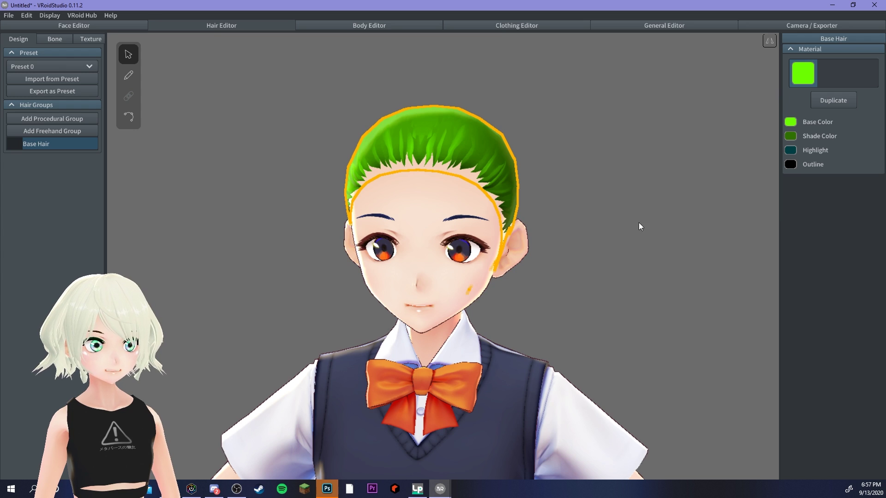
pyautogui.moveTo(639, 227); pyautogui.dragTo(462, 217, button='right')
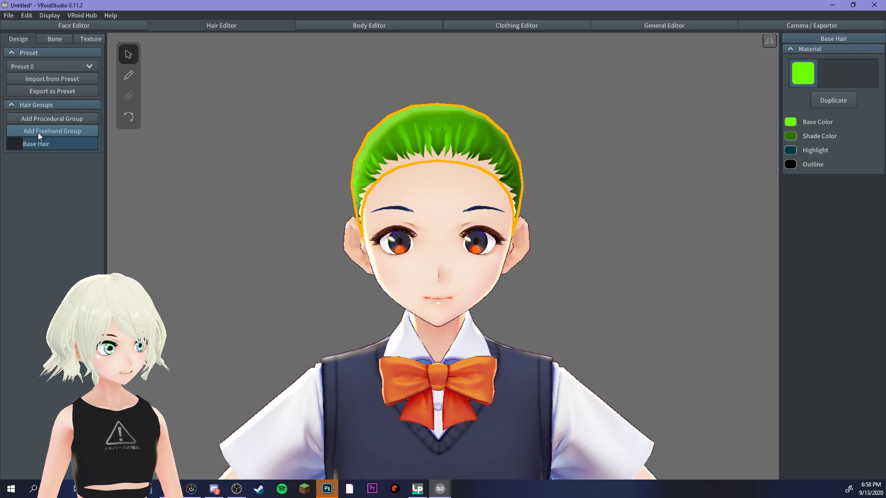
# Add a freehand hair group and view its guide mesh around the head
pyautogui.click(37, 132)
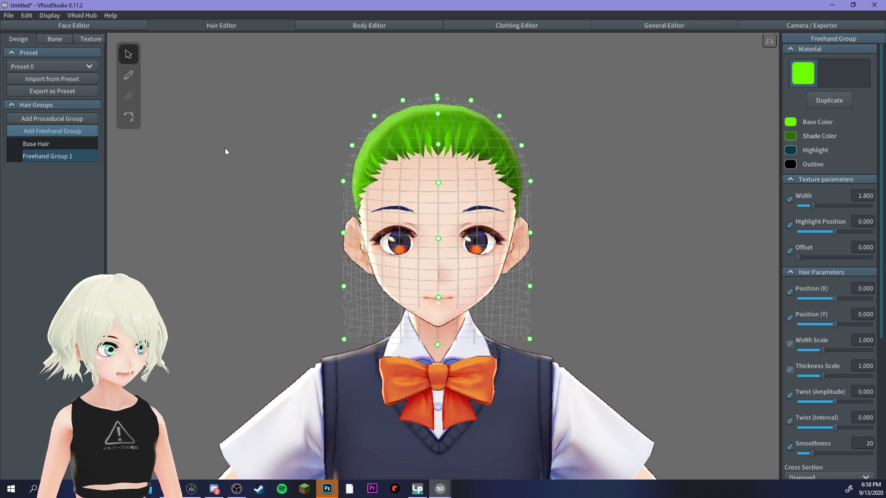
pyautogui.moveTo(351, 162)
pyautogui.mouseDown(button='right')
pyautogui.moveTo(489, 168)
pyautogui.moveTo(324, 164)
pyautogui.moveTo(346, 166)
pyautogui.mouseUp(button='right')
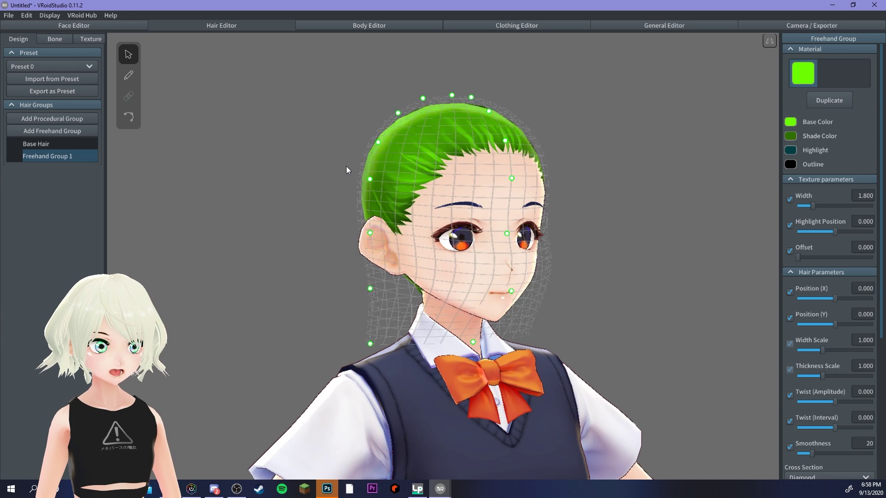
# Add a procedural hair group, examine its hair from several sides, and delete the group
pyautogui.click(43, 119)
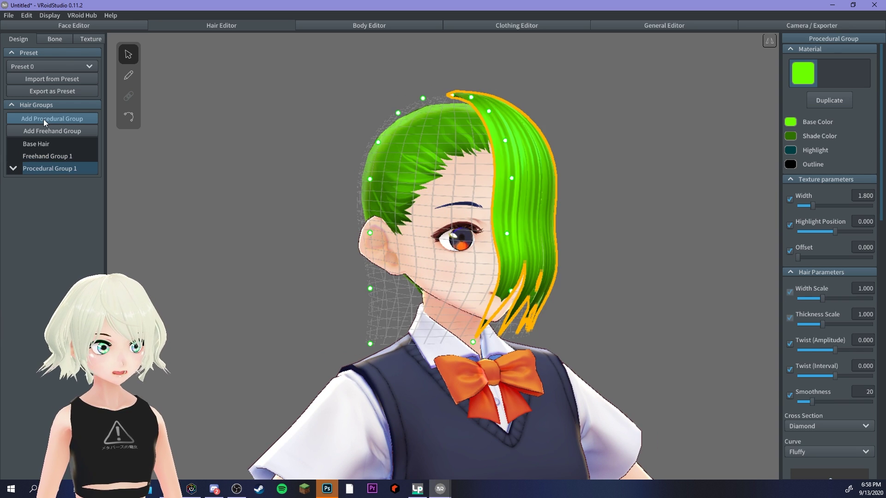
pyautogui.moveTo(289, 150); pyautogui.dragTo(258, 153, button='right')
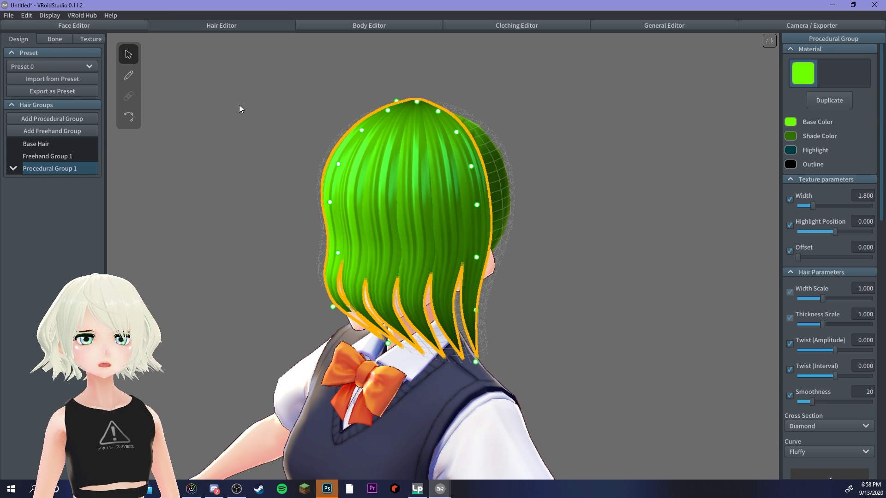
pyautogui.moveTo(287, 131)
pyautogui.mouseDown(button='right')
pyautogui.moveTo(311, 123)
pyautogui.moveTo(287, 127)
pyautogui.mouseUp(button='right')
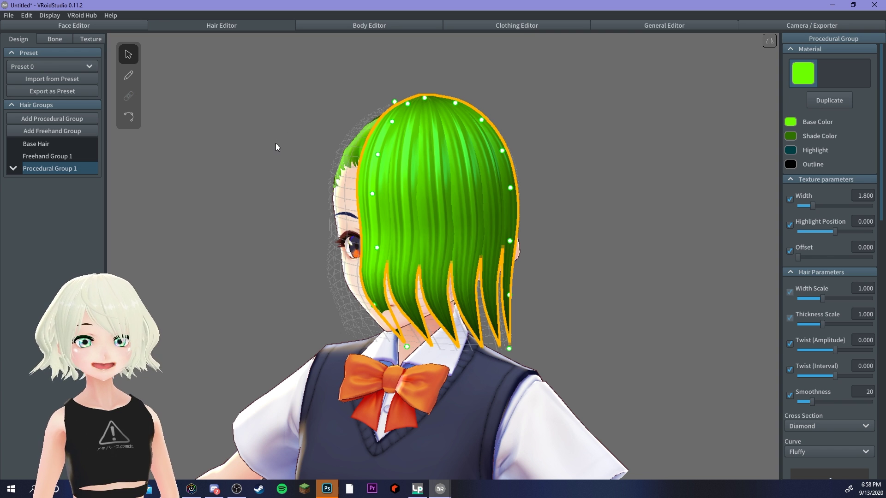
pyautogui.rightClick(51, 169)
pyautogui.click(72, 212)
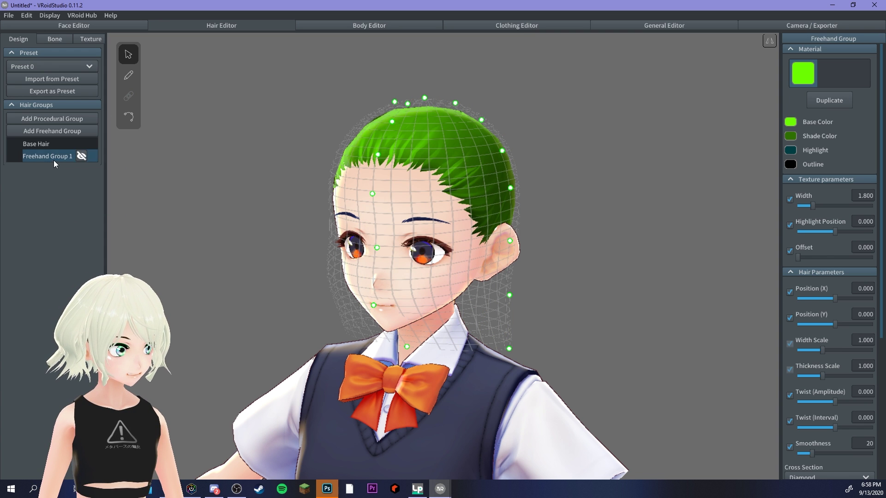
# Pull the Freehand Group 1 guide mesh's control points outward on both sides of the head
pyautogui.moveTo(185, 177); pyautogui.dragTo(214, 175, button='right')
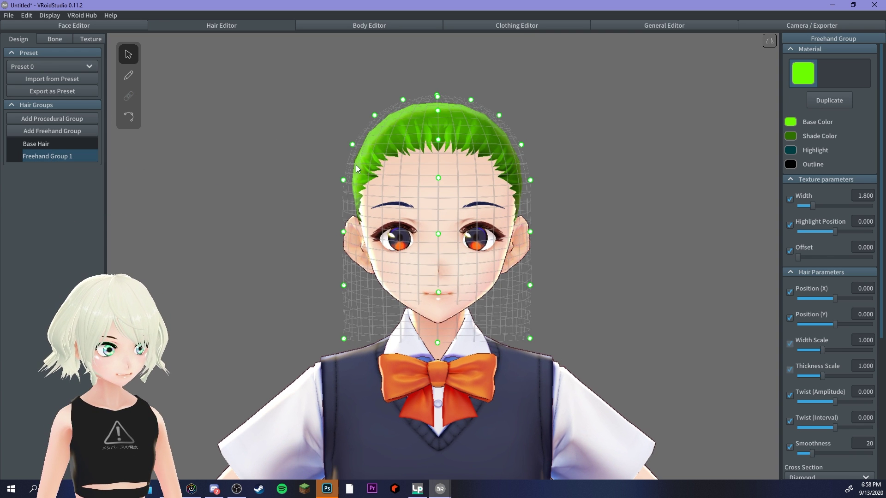
pyautogui.moveTo(347, 179); pyautogui.dragTo(386, 189, button='right')
pyautogui.moveTo(345, 182); pyautogui.dragTo(322, 186)
pyautogui.moveTo(533, 187); pyautogui.dragTo(552, 184)
pyautogui.moveTo(551, 183); pyautogui.dragTo(392, 287, button='right')
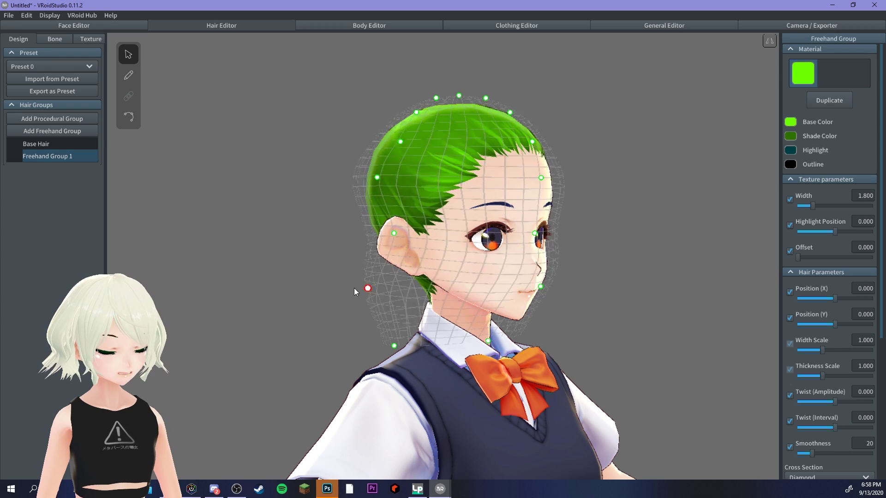
# Pull the guide mesh's control points outward behind the head and neck so that its lower part flares out
pyautogui.moveTo(439, 263); pyautogui.dragTo(577, 289, button='right')
pyautogui.moveTo(527, 269); pyautogui.dragTo(484, 267, button='right')
pyautogui.moveTo(420, 142); pyautogui.dragTo(481, 139, button='right')
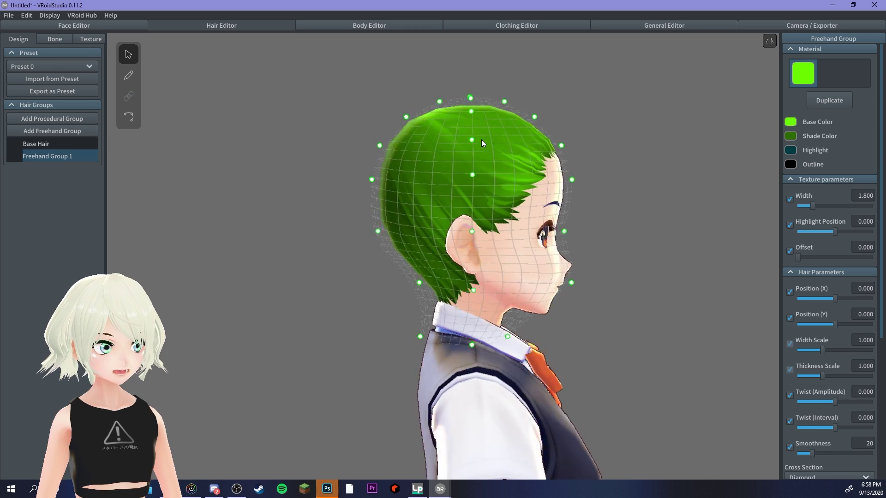
pyautogui.moveTo(360, 184); pyautogui.dragTo(335, 202)
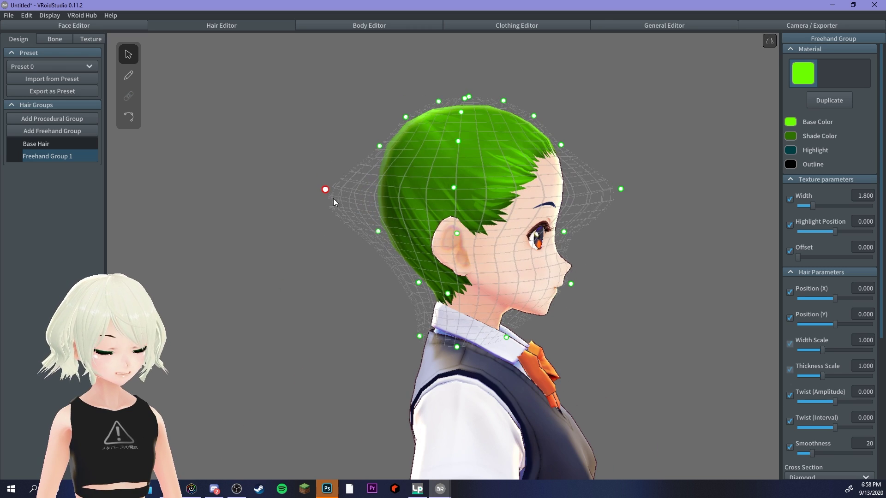
pyautogui.moveTo(375, 234); pyautogui.dragTo(341, 256)
pyautogui.moveTo(416, 281); pyautogui.dragTo(374, 314)
pyautogui.moveTo(463, 268); pyautogui.dragTo(431, 267, button='right')
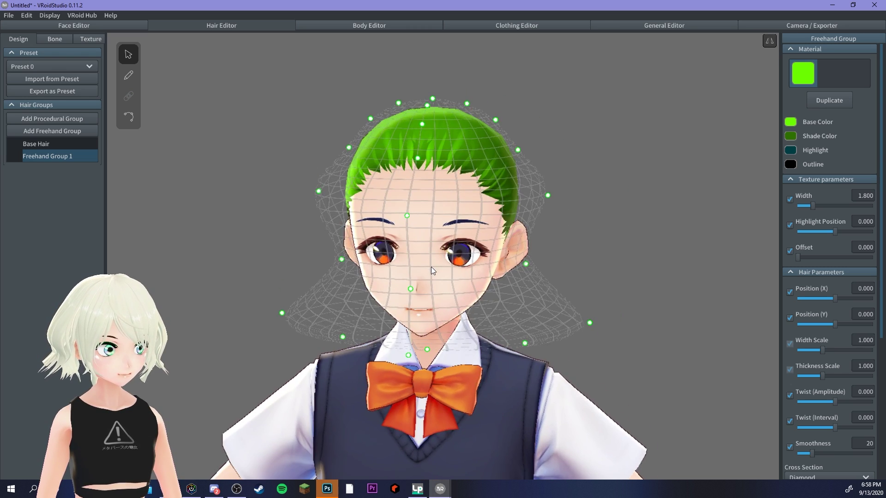
# Add a second freehand hair group and reselect Freehand Group 1 to compare their guide meshes
pyautogui.click(38, 144)
pyautogui.click(40, 133)
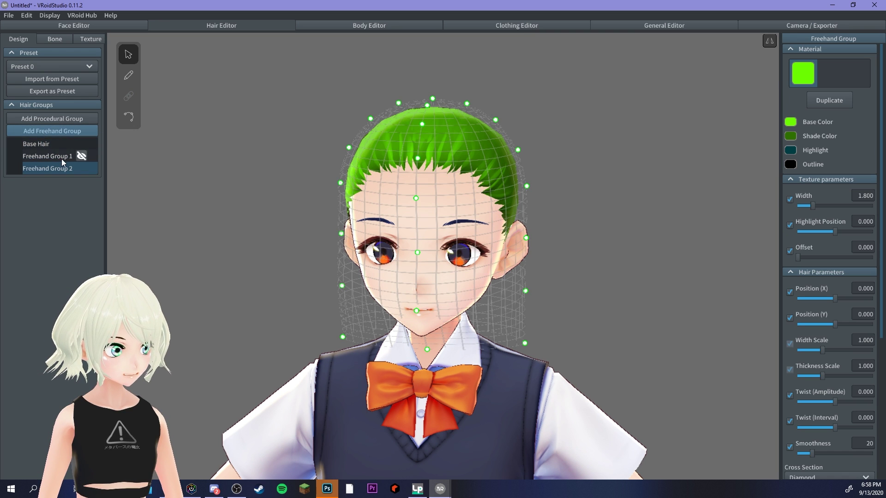
pyautogui.click(32, 155)
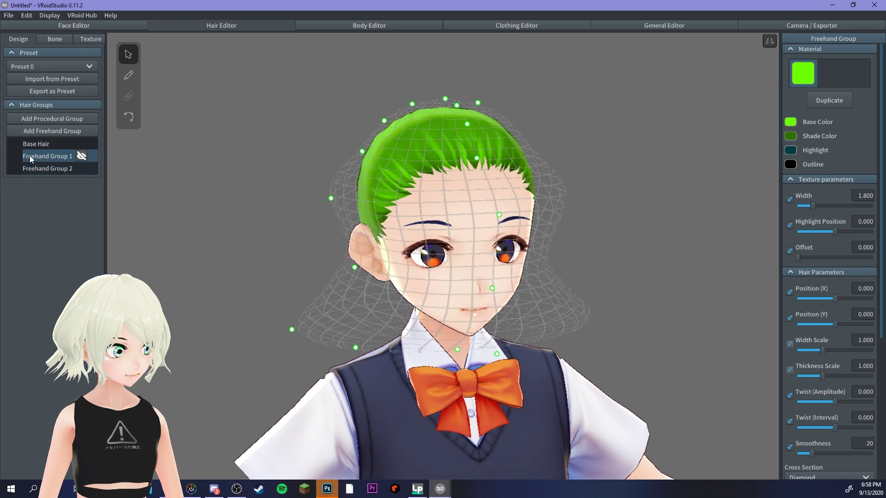
# Add a third freehand hair group
pyautogui.moveTo(304, 190)
pyautogui.mouseDown(button='right')
pyautogui.moveTo(326, 193)
pyautogui.moveTo(347, 213)
pyautogui.moveTo(355, 189)
pyautogui.moveTo(332, 199)
pyautogui.mouseUp(button='right')
pyautogui.click(40, 131)
pyautogui.moveTo(272, 204); pyautogui.dragTo(155, 174, button='right')
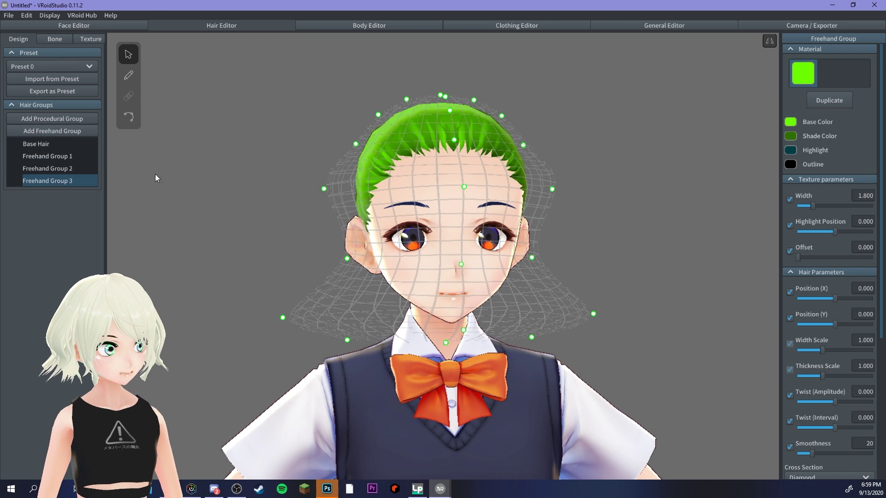
# Draw two wide curved strands in Freehand Group 2, from the crown down over the forehead
pyautogui.click(37, 168)
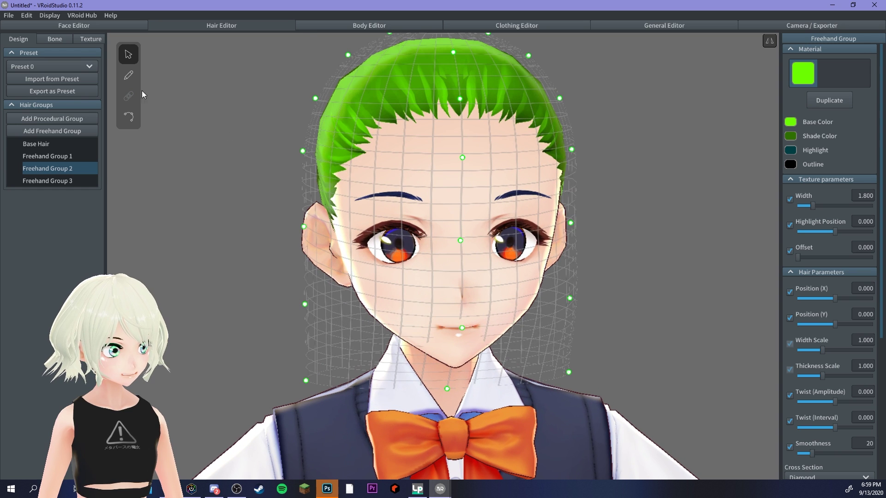
pyautogui.click(129, 76)
pyautogui.scroll(3, 402, 152)
pyautogui.scroll(-3, 401, 150)
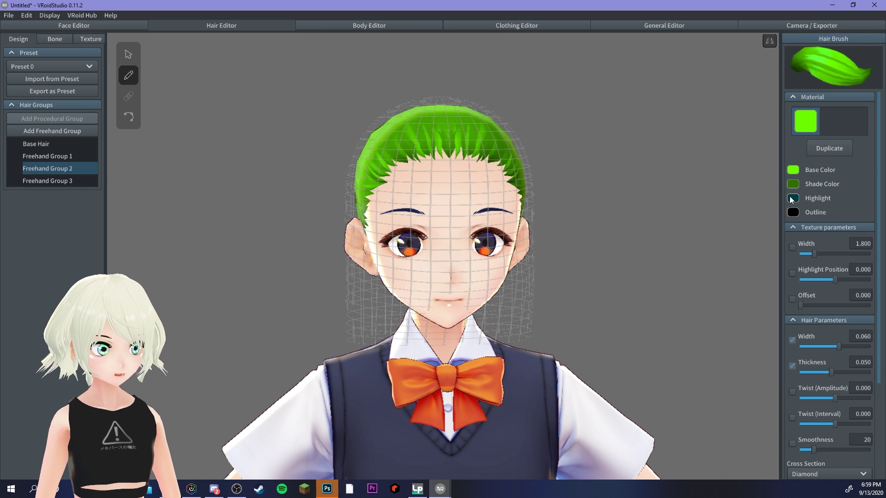
pyautogui.moveTo(449, 113); pyautogui.dragTo(442, 136, button='right')
pyautogui.scroll(2, 450, 131)
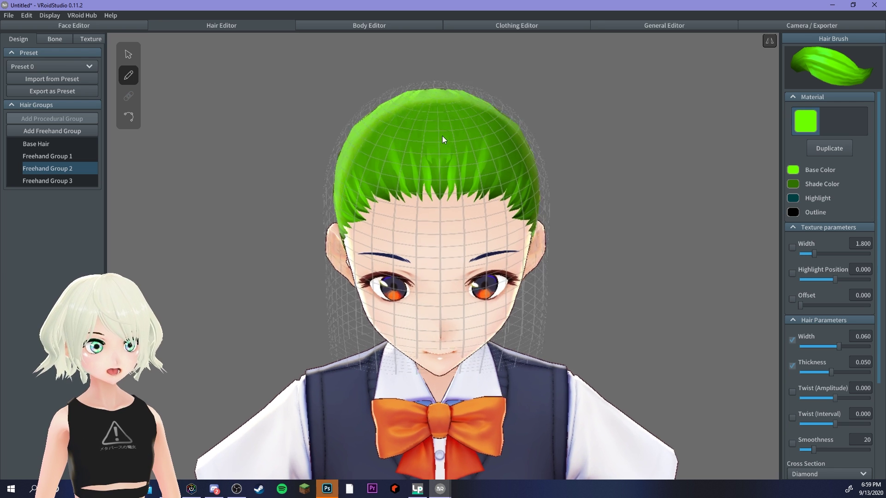
pyautogui.moveTo(439, 91)
pyautogui.mouseDown()
pyautogui.moveTo(461, 167)
pyautogui.moveTo(452, 231)
pyautogui.moveTo(430, 268)
pyautogui.mouseUp()
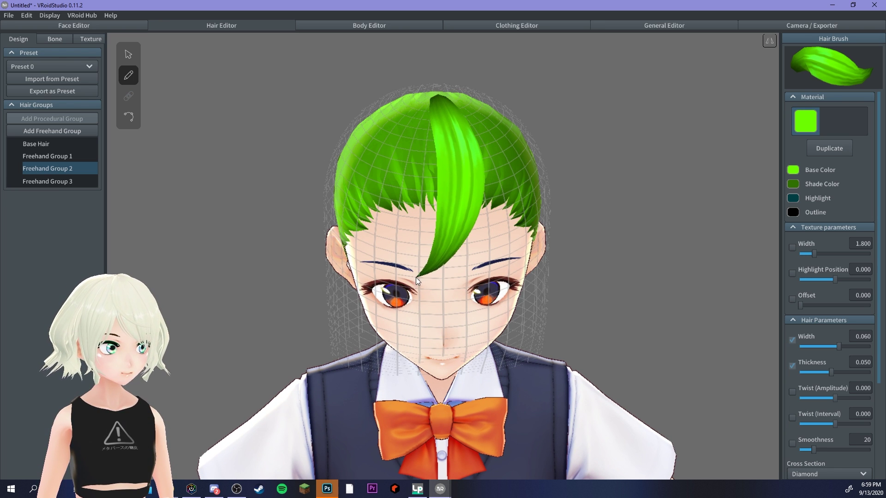
pyautogui.moveTo(475, 229)
pyautogui.mouseDown(button='right')
pyautogui.moveTo(455, 220)
pyautogui.moveTo(430, 93)
pyautogui.mouseUp(button='right')
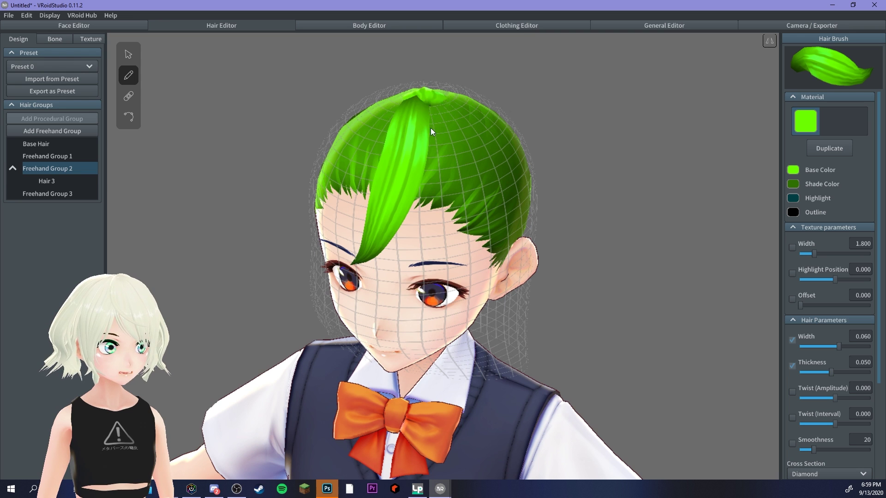
pyautogui.moveTo(427, 92)
pyautogui.mouseDown()
pyautogui.moveTo(433, 221)
pyautogui.moveTo(405, 273)
pyautogui.mouseUp()
pyautogui.moveTo(406, 273)
pyautogui.mouseDown(button='right')
pyautogui.moveTo(429, 240)
pyautogui.moveTo(511, 216)
pyautogui.moveTo(443, 192)
pyautogui.moveTo(466, 199)
pyautogui.mouseUp(button='right')
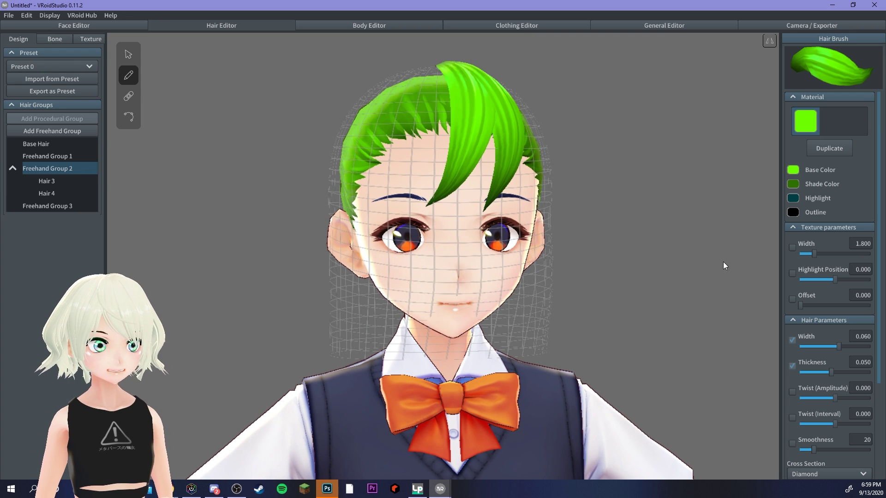
# Set the hair brush's texture width to 1.933 and hair width to 0.025, and draw a narrower strand beside the bangs
pyautogui.scroll(-2, 840, 241)
pyautogui.moveTo(814, 224)
pyautogui.mouseDown()
pyautogui.moveTo(827, 226)
pyautogui.moveTo(813, 223)
pyautogui.moveTo(812, 254)
pyautogui.mouseUp()
pyautogui.scroll(-4, 830, 259)
pyautogui.moveTo(669, 215)
pyautogui.mouseDown(button='right')
pyautogui.moveTo(608, 220)
pyautogui.moveTo(411, 90)
pyautogui.moveTo(427, 98)
pyautogui.mouseUp(button='right')
pyautogui.moveTo(445, 151)
pyautogui.mouseDown()
pyautogui.moveTo(458, 223)
pyautogui.moveTo(447, 274)
pyautogui.mouseUp()
pyautogui.moveTo(444, 219); pyautogui.dragTo(861, 290, button='right')
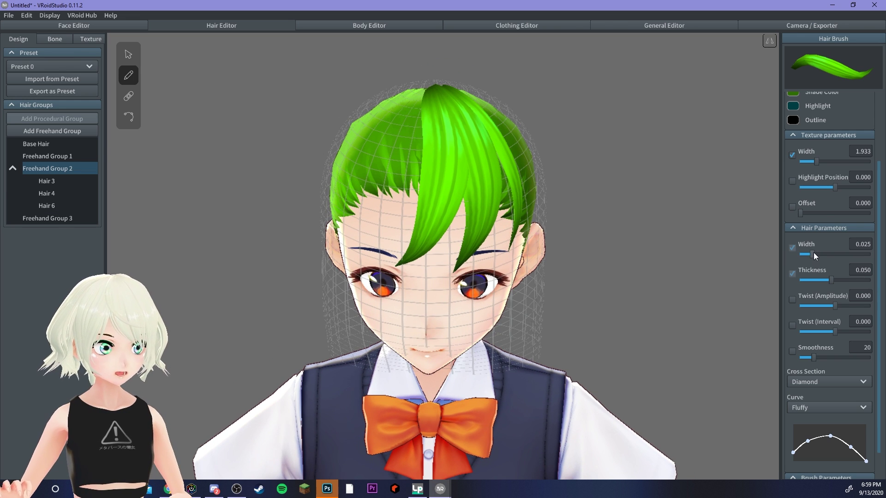
# Reduce the brush's hair width to 0.013 and draw a thin strand between the two wide bangs
pyautogui.moveTo(814, 253); pyautogui.dragTo(803, 255)
pyautogui.moveTo(570, 200); pyautogui.dragTo(447, 105, button='right')
pyautogui.moveTo(473, 134)
pyautogui.mouseDown()
pyautogui.moveTo(506, 204)
pyautogui.moveTo(505, 245)
pyautogui.moveTo(479, 290)
pyautogui.mouseUp()
pyautogui.moveTo(480, 290)
pyautogui.mouseDown(button='right')
pyautogui.moveTo(456, 275)
pyautogui.moveTo(466, 266)
pyautogui.mouseUp(button='right')
pyautogui.scroll(5, 460, 210)
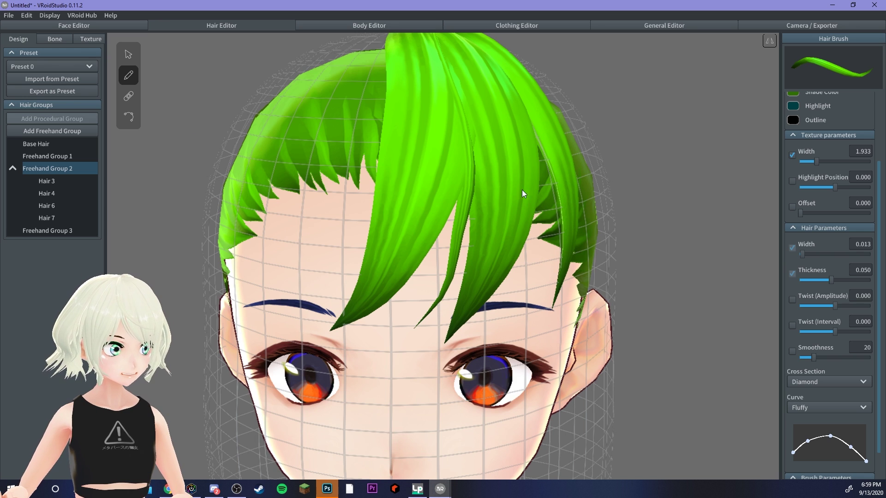
# Move the upper control points of the thin strand to reposition its root among the wide bangs
pyautogui.scroll(-5, 519, 191)
pyautogui.press('v')
pyautogui.click(437, 258)
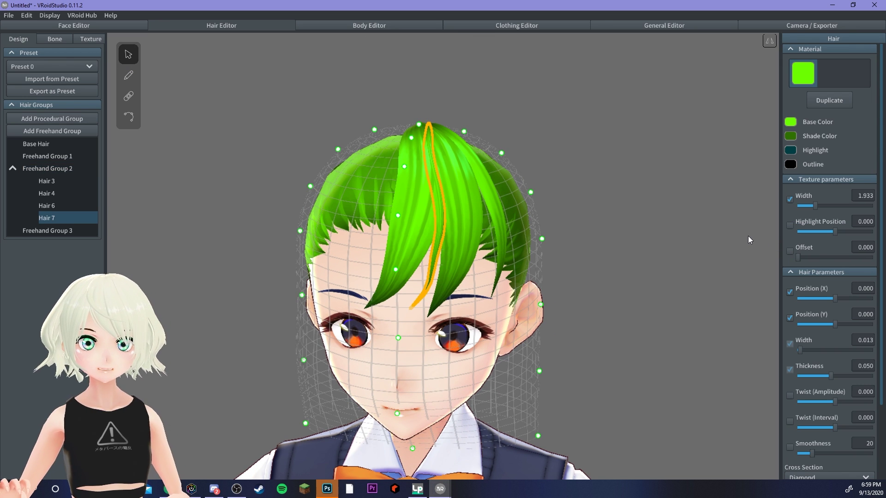
pyautogui.click(128, 117)
pyautogui.moveTo(395, 157); pyautogui.dragTo(395, 172, button='right')
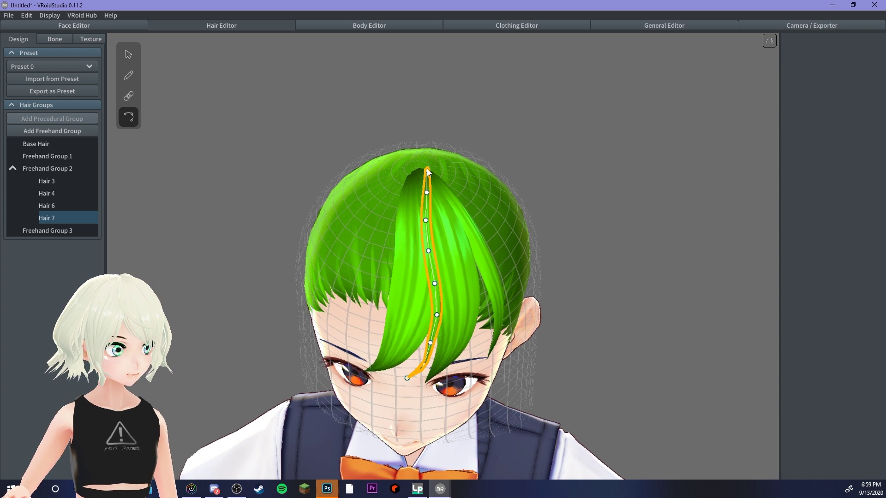
pyautogui.moveTo(427, 168); pyautogui.dragTo(425, 191)
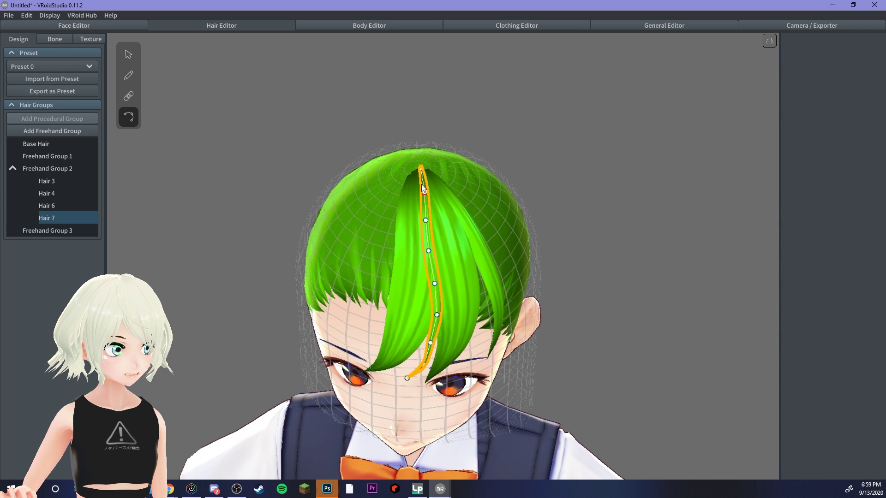
pyautogui.moveTo(422, 184); pyautogui.dragTo(413, 178, button='right')
pyautogui.moveTo(419, 196); pyautogui.dragTo(423, 227)
pyautogui.moveTo(423, 228); pyautogui.dragTo(424, 216, button='right')
pyautogui.moveTo(432, 203); pyautogui.dragTo(433, 203)
pyautogui.moveTo(434, 207); pyautogui.dragTo(438, 198, button='right')
pyautogui.moveTo(444, 224); pyautogui.dragTo(437, 254)
pyautogui.click(583, 211)
pyautogui.moveTo(583, 211); pyautogui.dragTo(434, 182, button='right')
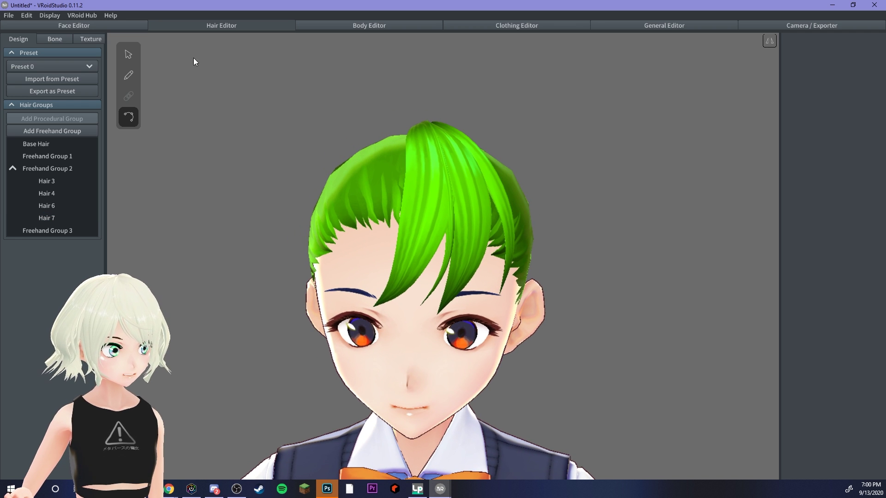
# Examine the texture and hair parameters of the wide front strand and the hair bone settings
pyautogui.click(126, 54)
pyautogui.click(429, 198)
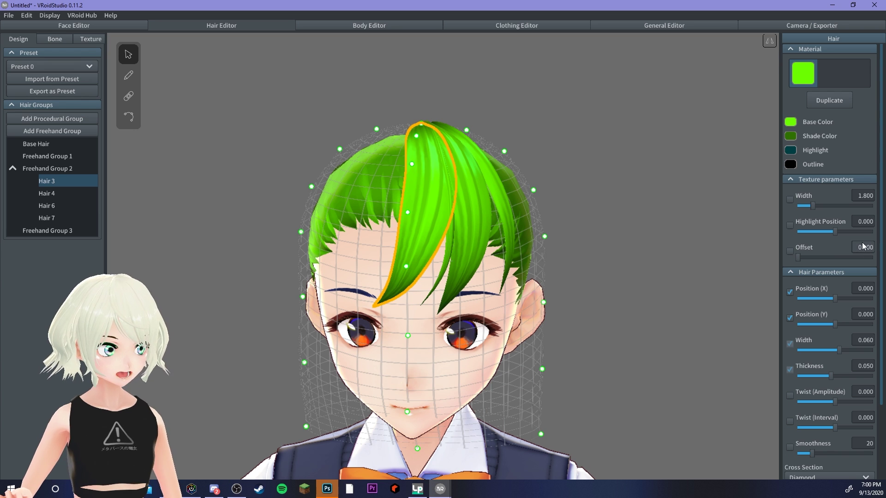
pyautogui.scroll(-3, 830, 237)
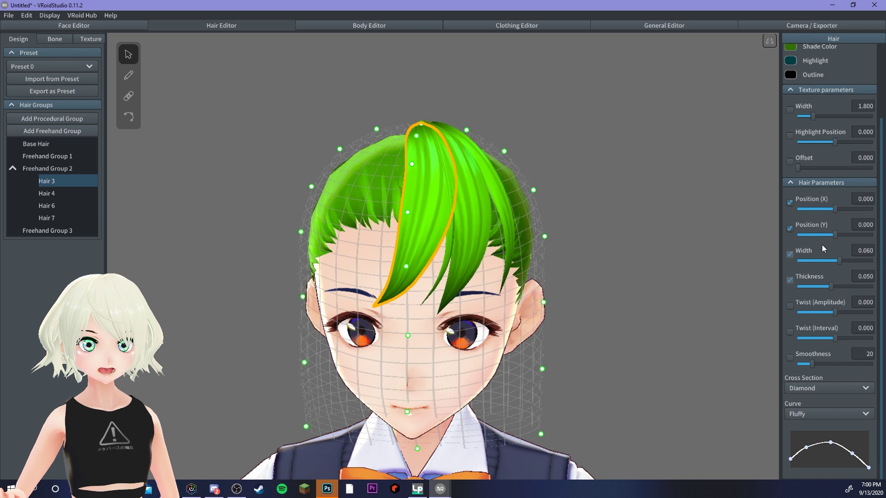
pyautogui.scroll(3, 824, 268)
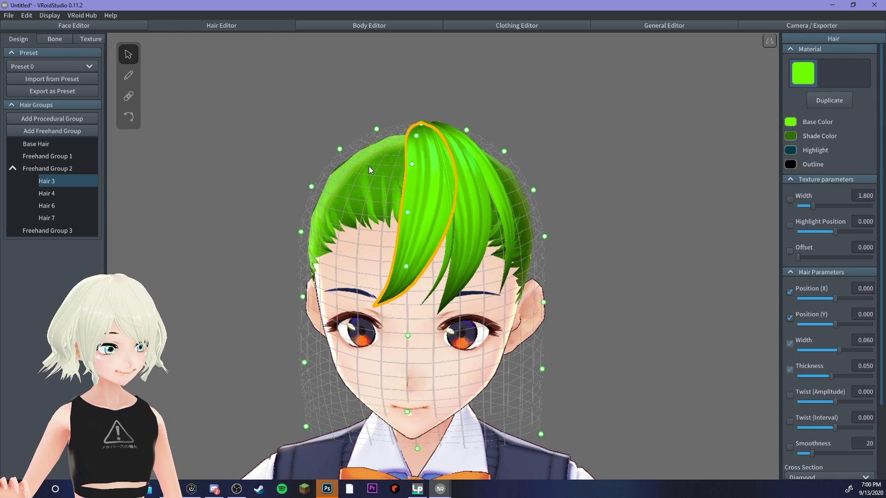
pyautogui.click(55, 39)
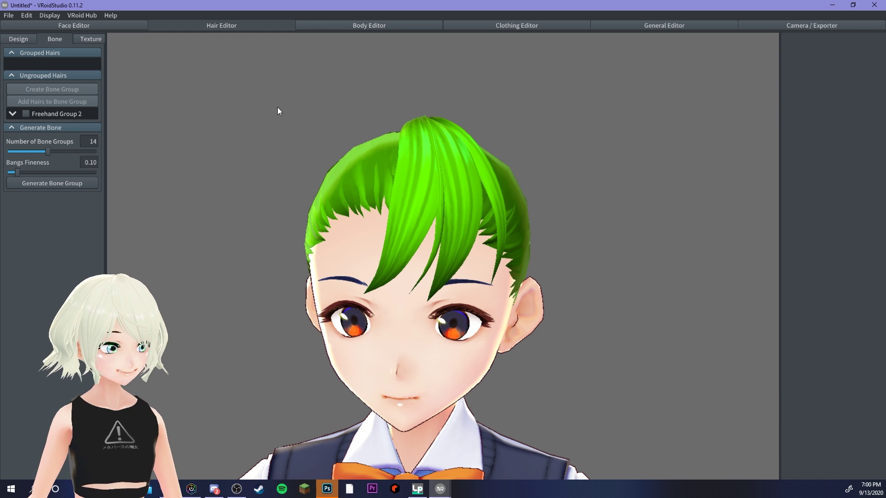
# Set the base color of the hair texture to white, FFFFFF
pyautogui.click(93, 39)
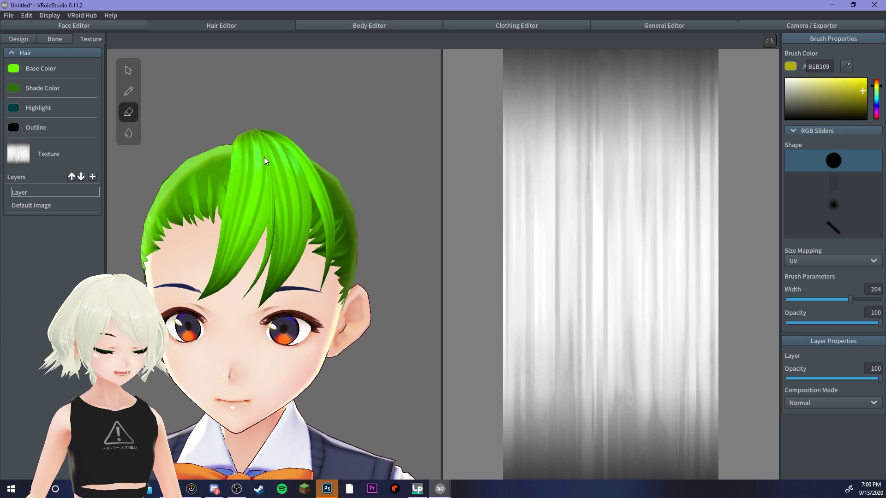
pyautogui.moveTo(250, 161)
pyautogui.mouseDown(button='right')
pyautogui.moveTo(314, 168)
pyautogui.moveTo(309, 187)
pyautogui.mouseUp(button='right')
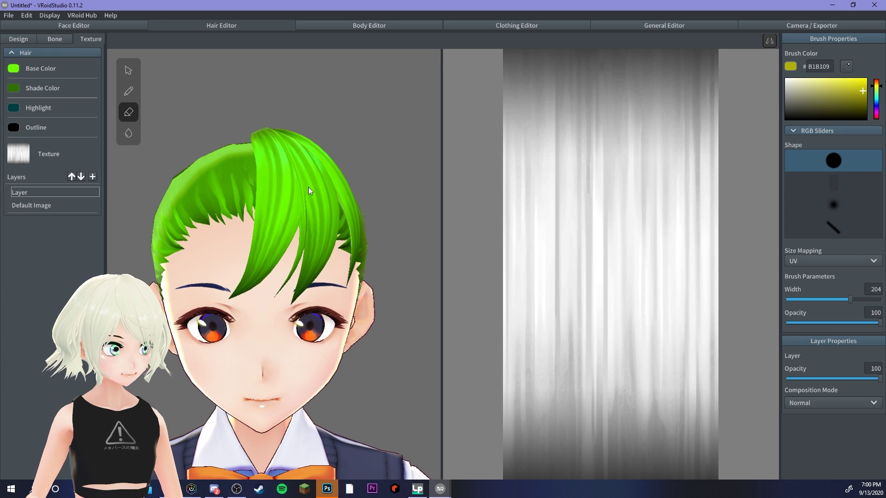
pyautogui.click(15, 71)
pyautogui.moveTo(48, 99); pyautogui.dragTo(1, 73)
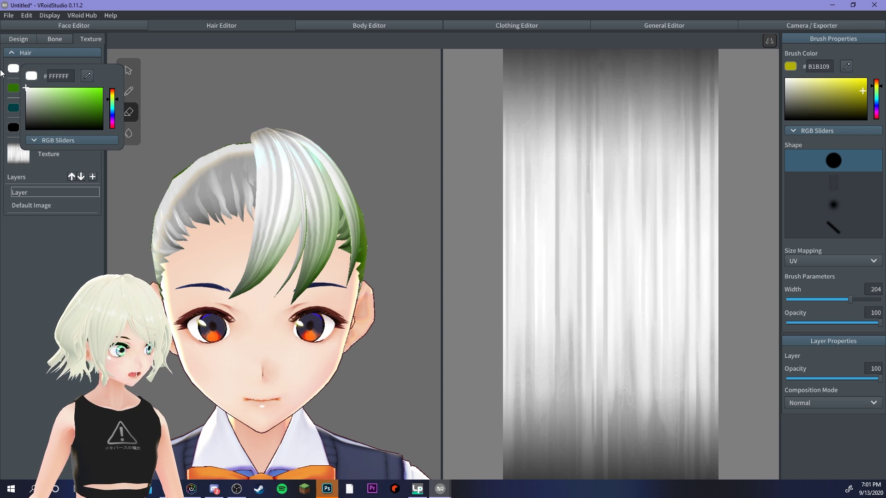
pyautogui.click(64, 276)
pyautogui.moveTo(337, 173)
pyautogui.mouseDown(button='right')
pyautogui.moveTo(318, 169)
pyautogui.moveTo(331, 173)
pyautogui.mouseUp(button='right')
# Paint over the hair texture layer in yellow FFFF0F with a pencil brush 297 wide
pyautogui.moveTo(833, 96); pyautogui.dragTo(863, 75)
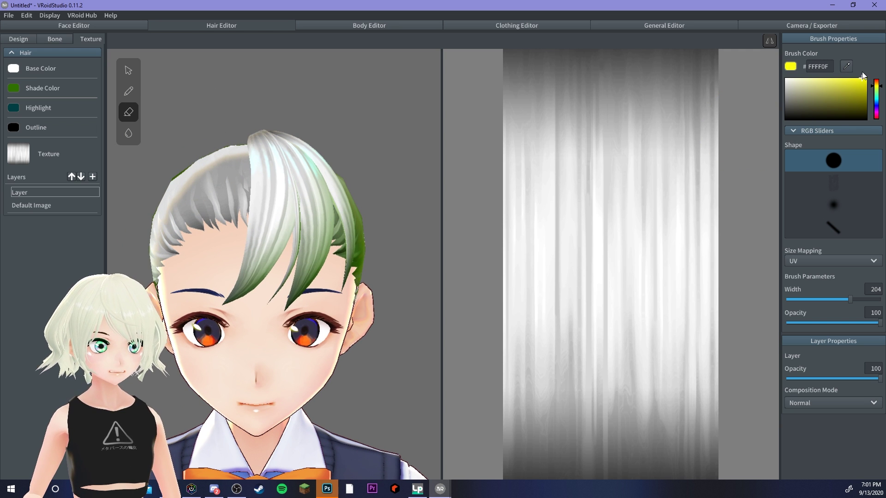
pyautogui.click(129, 91)
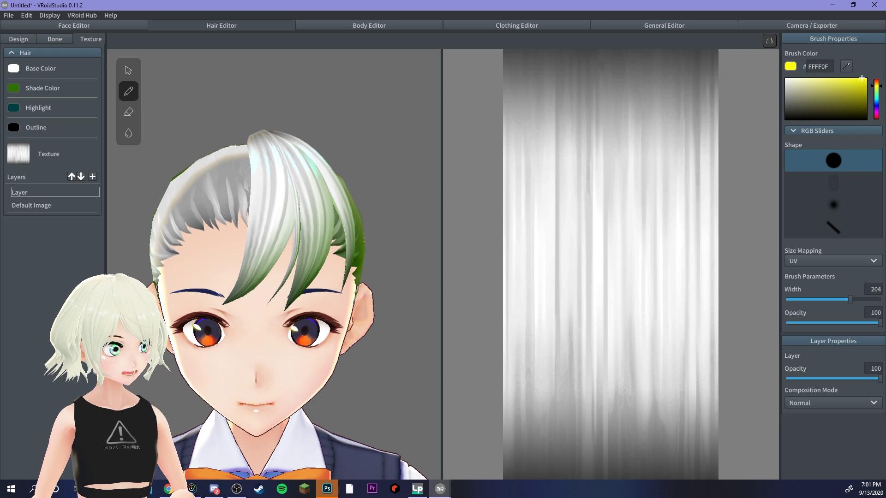
pyautogui.moveTo(850, 299); pyautogui.dragTo(879, 300)
pyautogui.moveTo(538, 214)
pyautogui.mouseDown()
pyautogui.moveTo(600, 226)
pyautogui.moveTo(549, 311)
pyautogui.moveTo(554, 406)
pyautogui.moveTo(673, 419)
pyautogui.moveTo(530, 97)
pyautogui.moveTo(563, 74)
pyautogui.mouseUp()
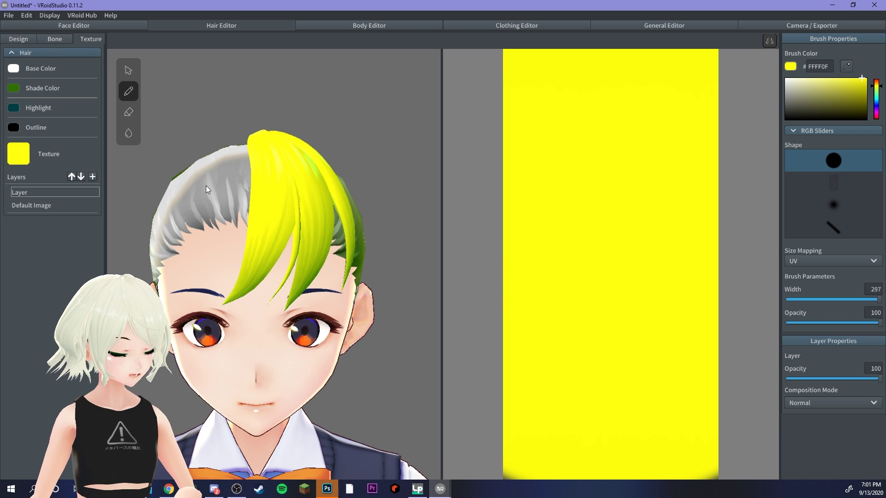
pyautogui.moveTo(205, 185); pyautogui.dragTo(255, 195, button='right')
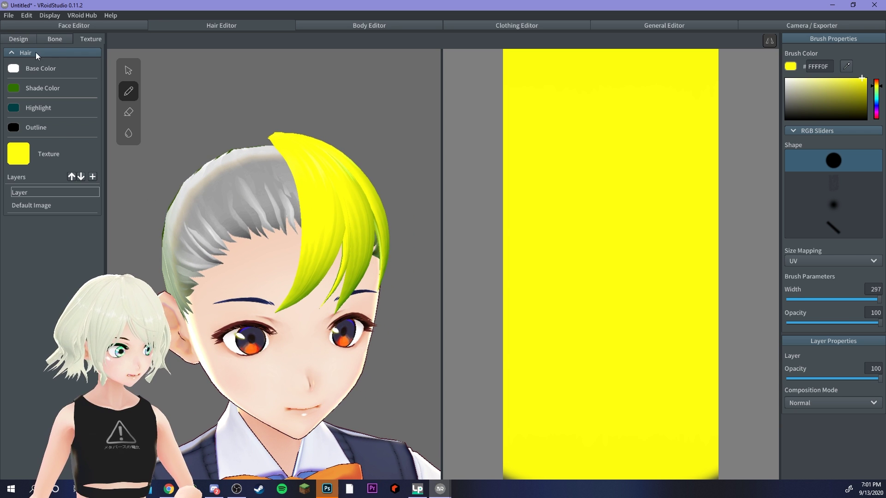
# Duplicate the hair material and assign the copy to the wide front strand
pyautogui.click(23, 38)
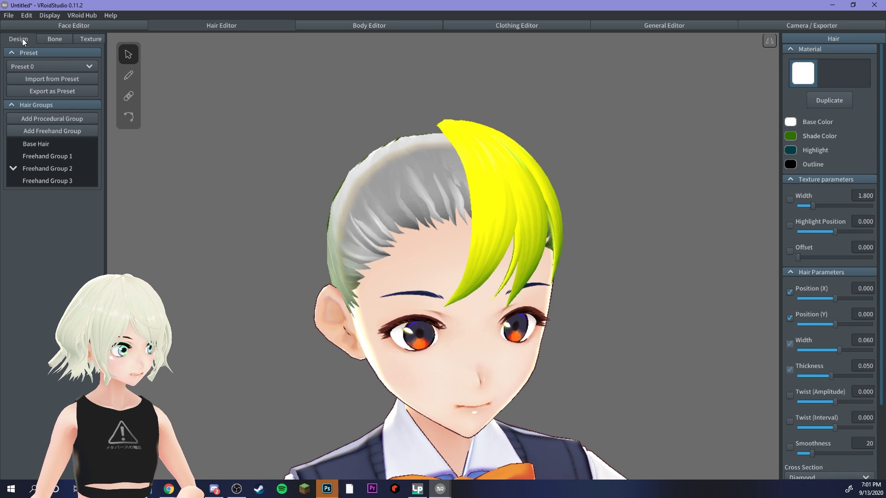
pyautogui.click(471, 174)
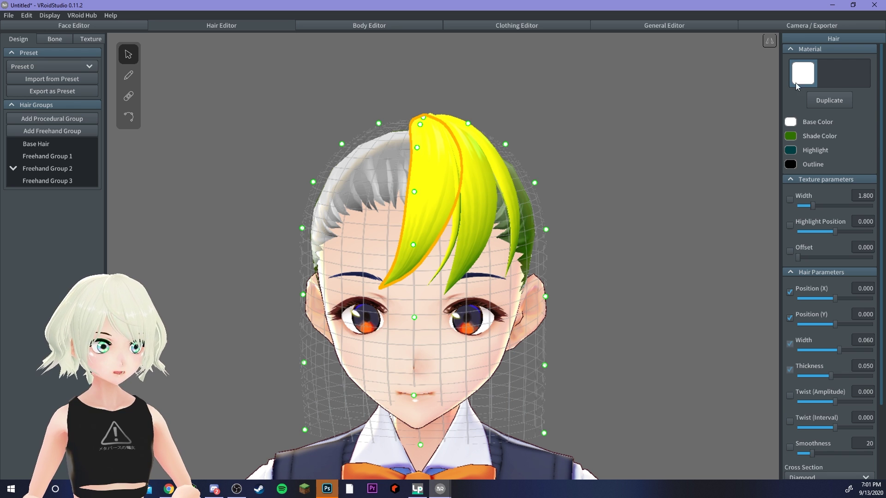
pyautogui.click(830, 102)
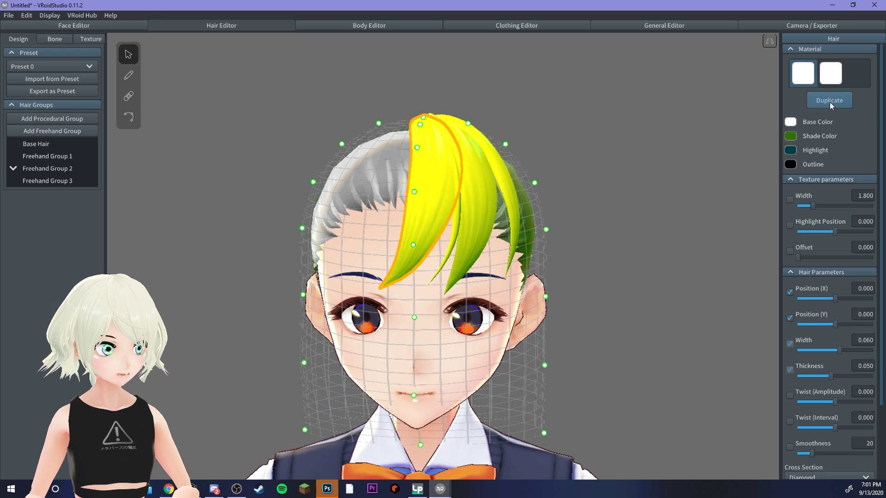
pyautogui.click(834, 78)
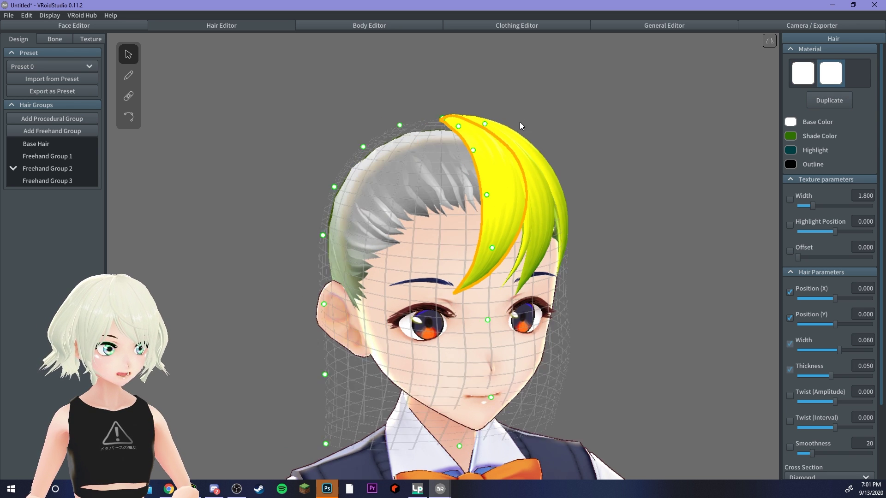
# Change the base hair's base color to bright yellow and to dark olive 5F5F3E to test the separated material
pyautogui.click(411, 185)
pyautogui.click(790, 122)
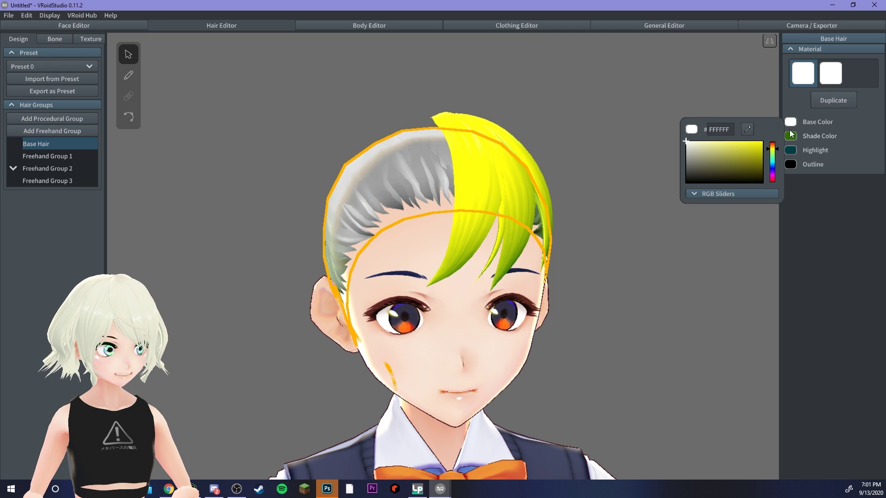
pyautogui.moveTo(713, 155); pyautogui.dragTo(765, 140)
pyautogui.moveTo(586, 124); pyautogui.dragTo(676, 129, button='right')
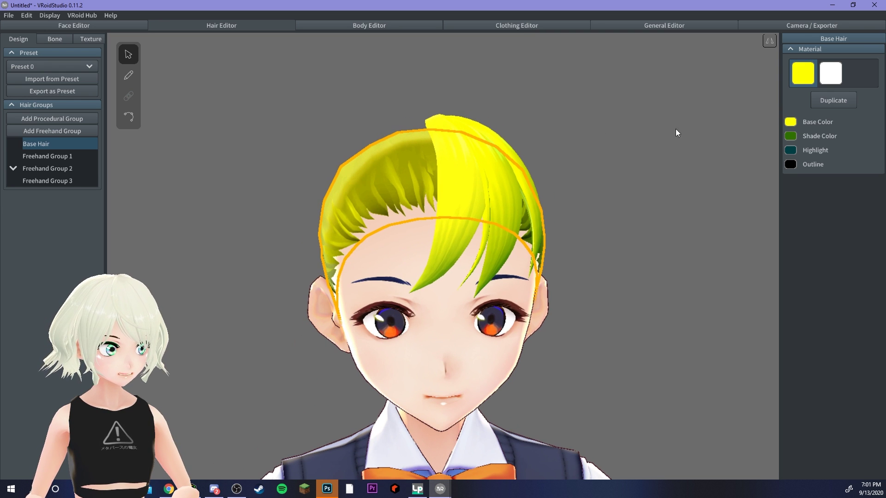
pyautogui.click(791, 122)
pyautogui.click(713, 167)
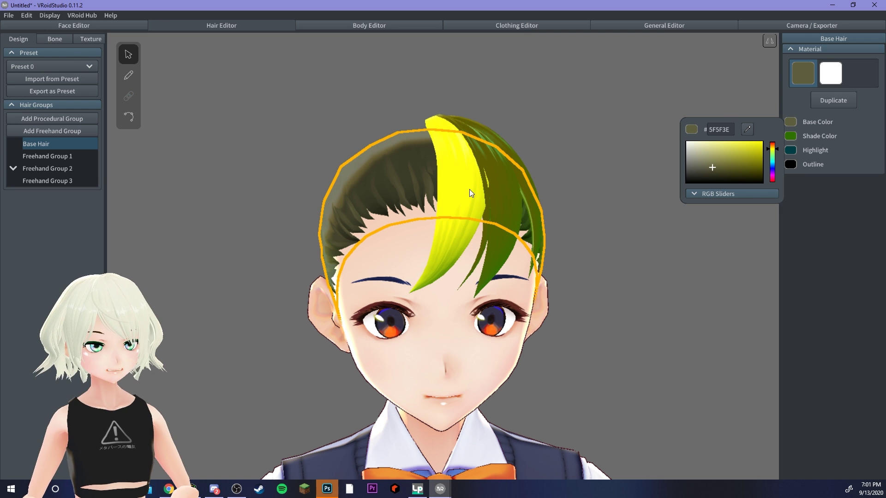
# Set the base hair's base color to FFFF11 by sampling the yellow front strand with the eyedropper
pyautogui.click(372, 171)
pyautogui.moveTo(375, 176); pyautogui.dragTo(694, 145, button='right')
pyautogui.click(791, 122)
pyautogui.moveTo(737, 162); pyautogui.dragTo(729, 140)
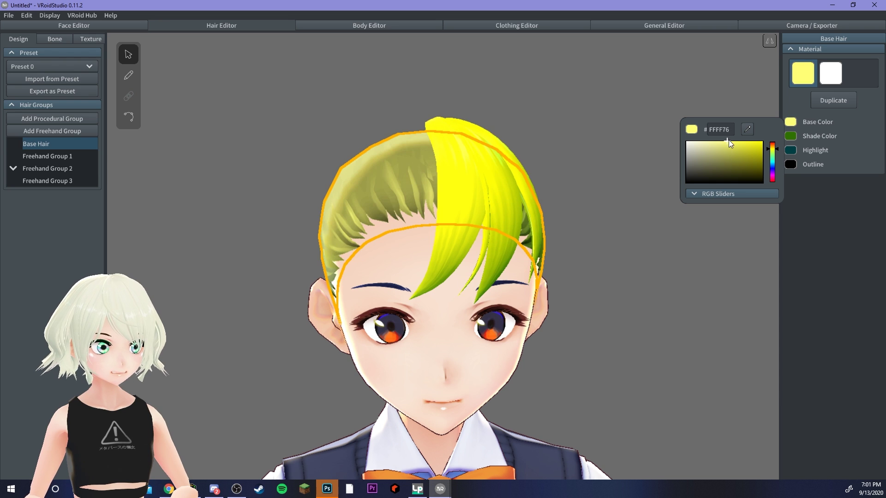
pyautogui.click(747, 130)
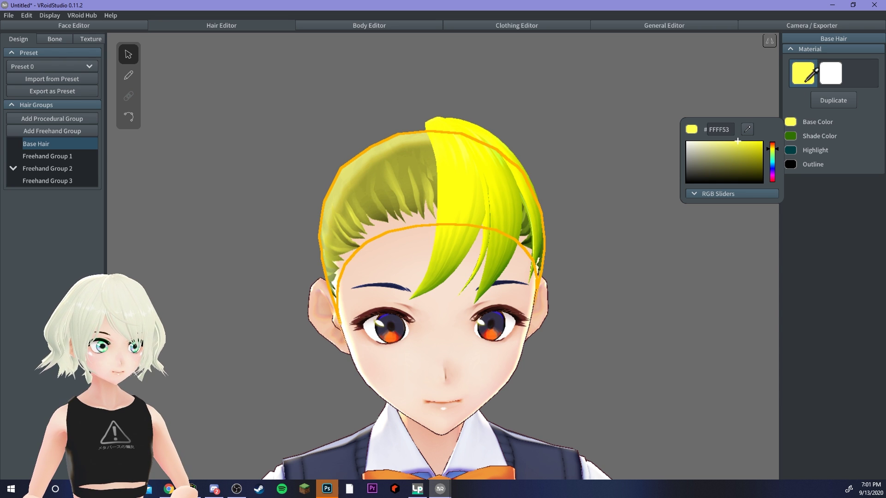
pyautogui.click(805, 231)
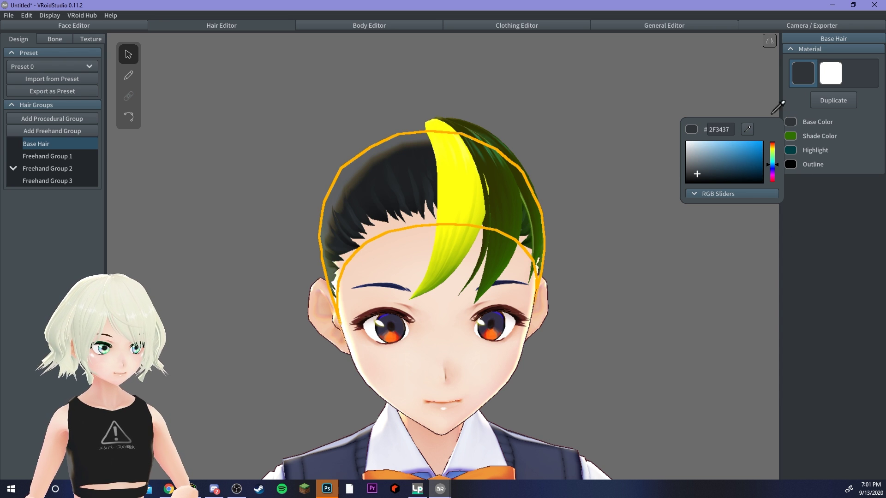
pyautogui.click(733, 154)
pyautogui.click(472, 160)
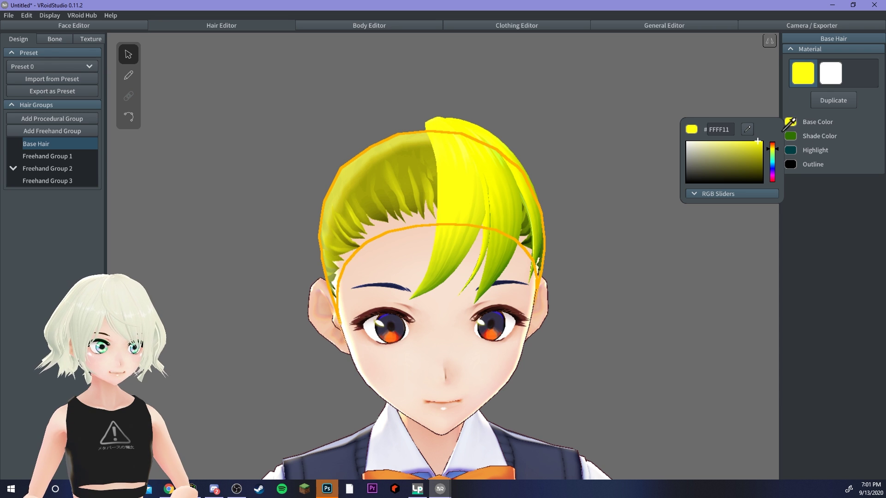
# Open the general outline settings and examine the outlines around the character's head, torso and arms
pyautogui.click(792, 122)
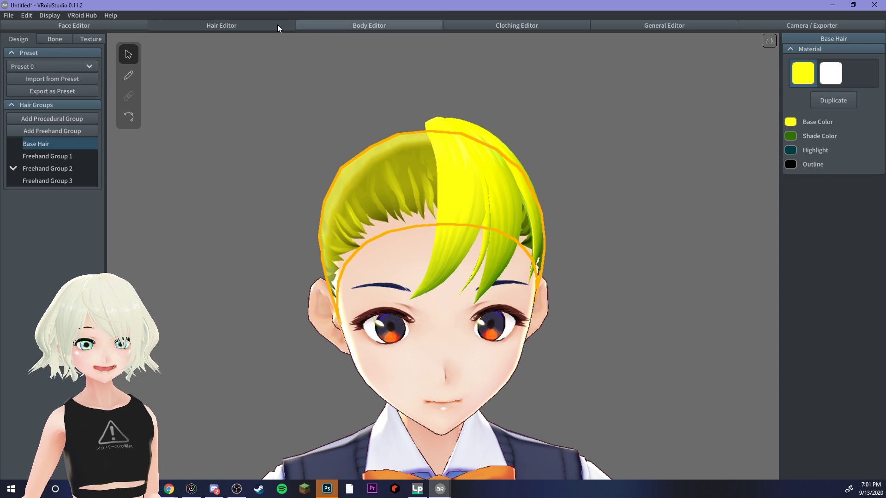
pyautogui.click(628, 26)
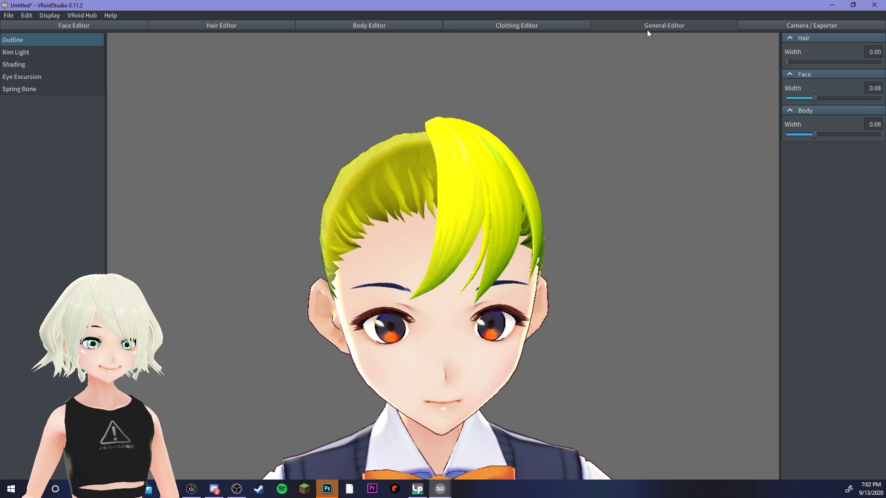
pyautogui.moveTo(667, 107); pyautogui.dragTo(652, 130, button='right')
pyautogui.scroll(-3, 600, 136)
pyautogui.moveTo(560, 139); pyautogui.dragTo(577, 91, button='middle')
pyautogui.moveTo(577, 91)
pyautogui.mouseDown(button='right')
pyautogui.moveTo(599, 102)
pyautogui.moveTo(568, 96)
pyautogui.mouseUp(button='right')
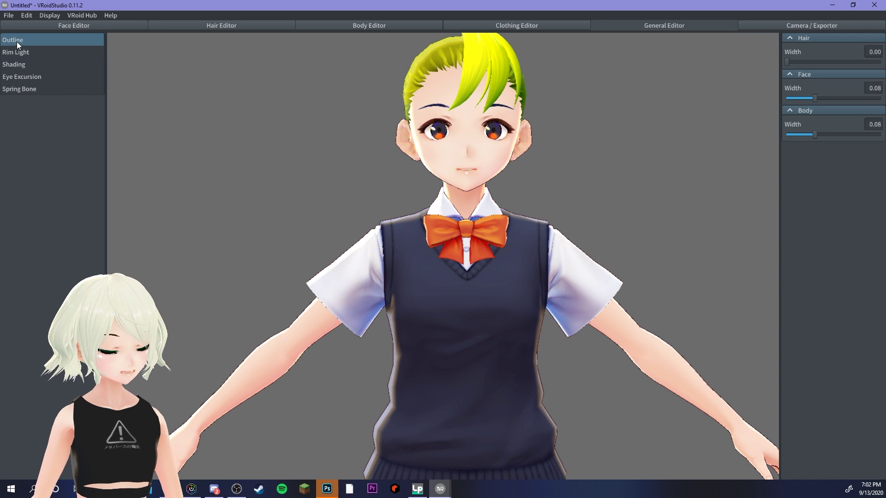
pyautogui.moveTo(533, 232); pyautogui.dragTo(497, 198, button='right')
pyautogui.moveTo(496, 198); pyautogui.dragTo(504, 148, button='middle')
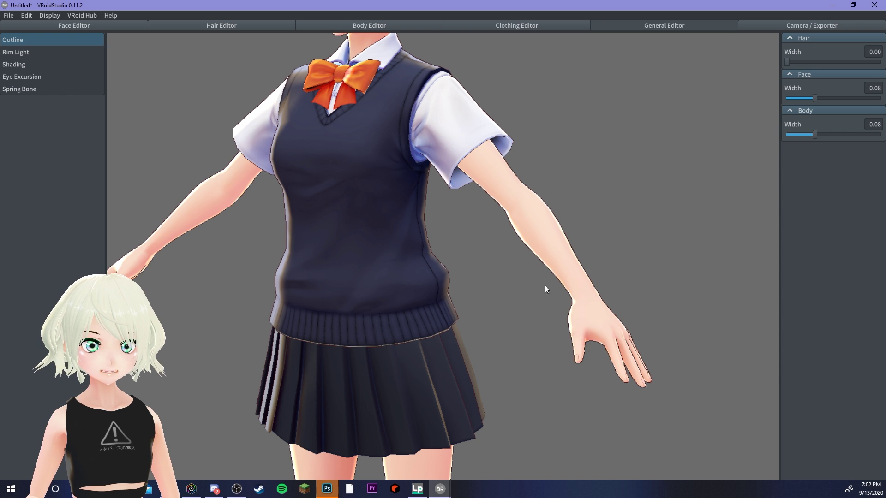
pyautogui.moveTo(416, 118); pyautogui.dragTo(408, 123, button='right')
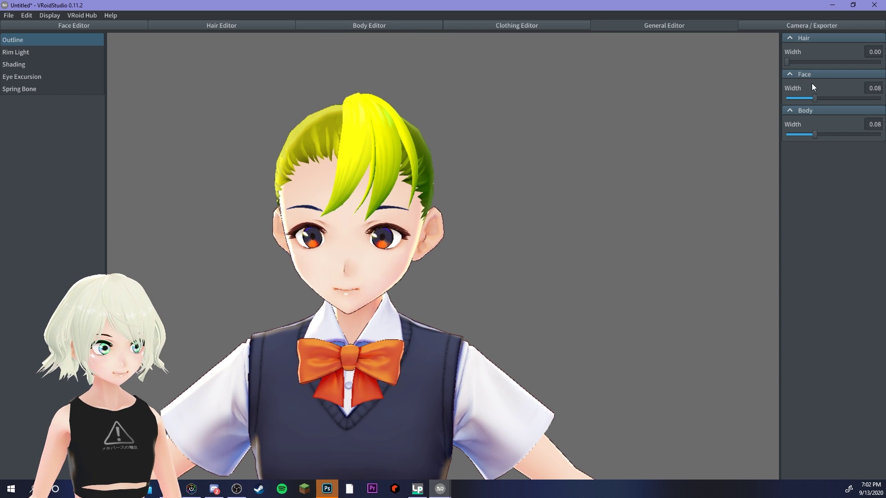
# Set the face and body outline widths to 0.19 to test a thicker outline
pyautogui.moveTo(815, 99); pyautogui.dragTo(850, 99)
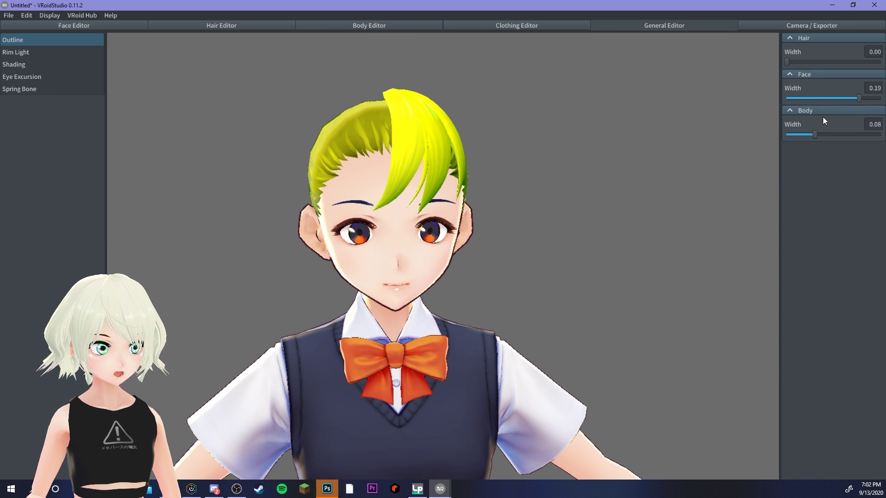
pyautogui.moveTo(824, 133); pyautogui.dragTo(858, 134)
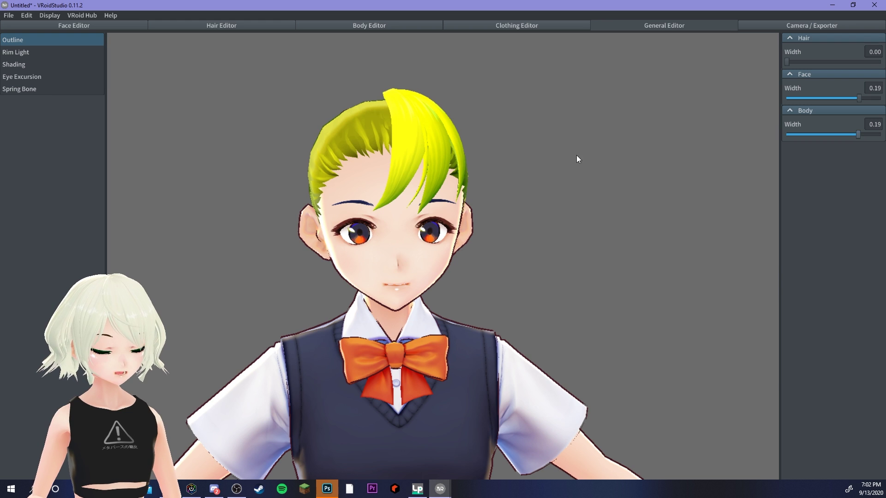
pyautogui.scroll(5, 558, 146)
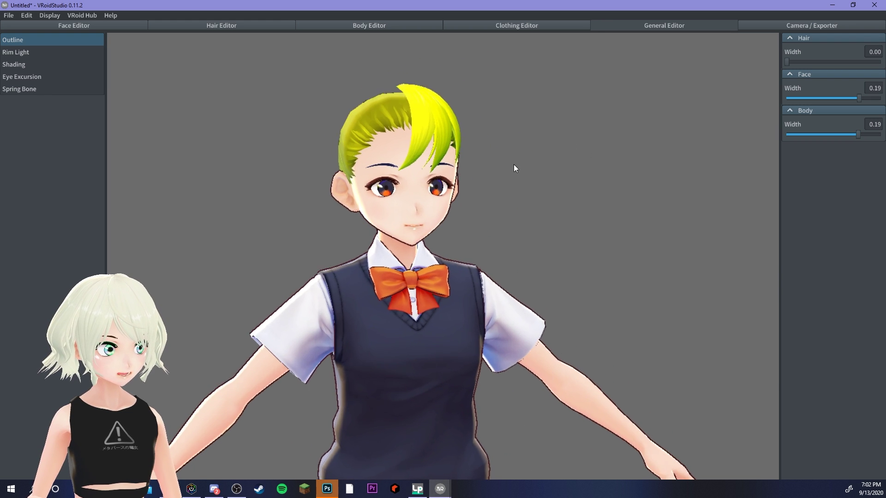
# Set the face and body outline widths to 0.00 to test the character without outlines
pyautogui.moveTo(826, 95); pyautogui.dragTo(768, 88)
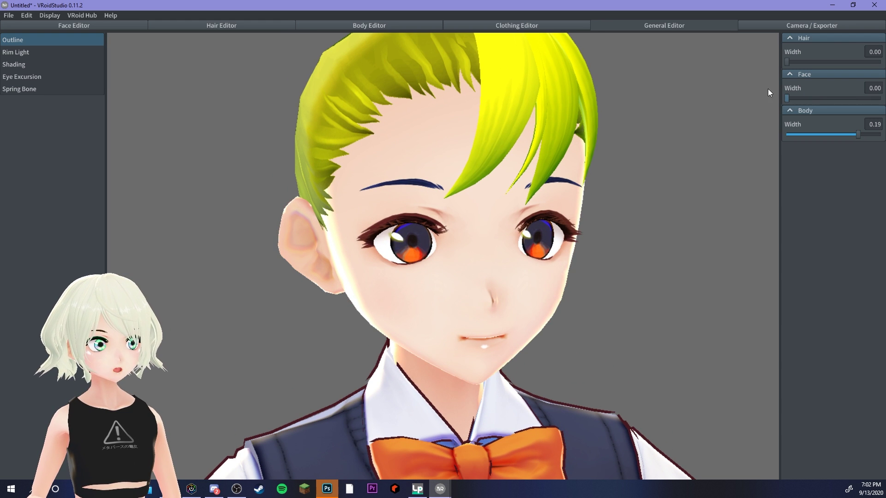
pyautogui.moveTo(804, 137); pyautogui.dragTo(775, 142)
pyautogui.scroll(-4, 625, 162)
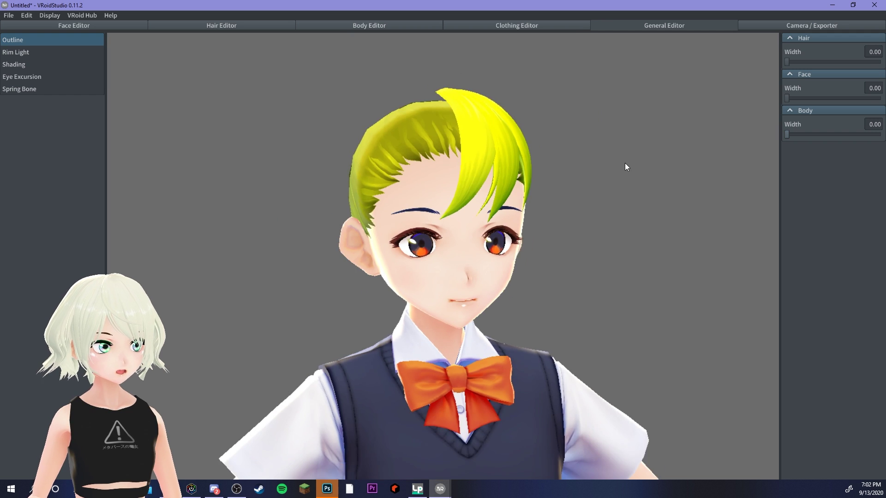
pyautogui.moveTo(619, 166); pyautogui.dragTo(578, 173, button='right')
pyautogui.scroll(2, 642, 141)
pyautogui.moveTo(651, 137); pyautogui.dragTo(688, 120, button='middle')
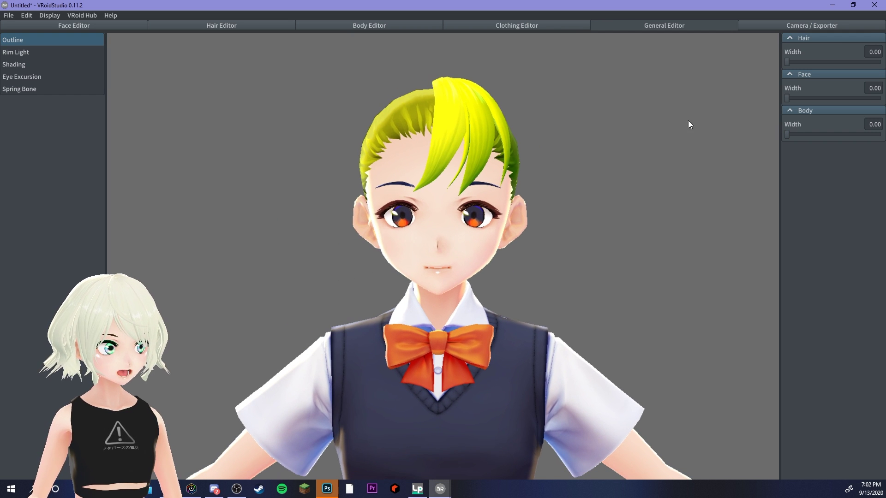
# Set both the face and body outline widths to 0.16
pyautogui.moveTo(790, 98); pyautogui.dragTo(808, 97)
pyautogui.moveTo(791, 134); pyautogui.dragTo(810, 134)
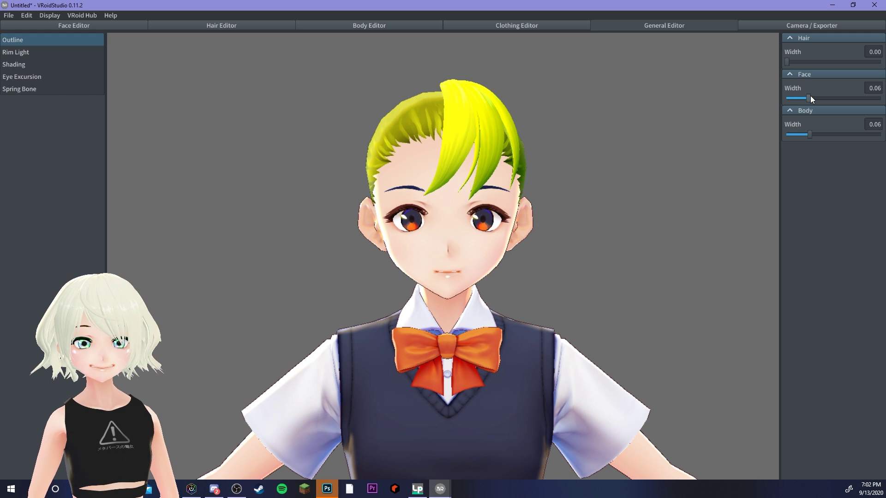
pyautogui.moveTo(810, 98); pyautogui.dragTo(834, 98)
pyautogui.moveTo(810, 134); pyautogui.dragTo(847, 135)
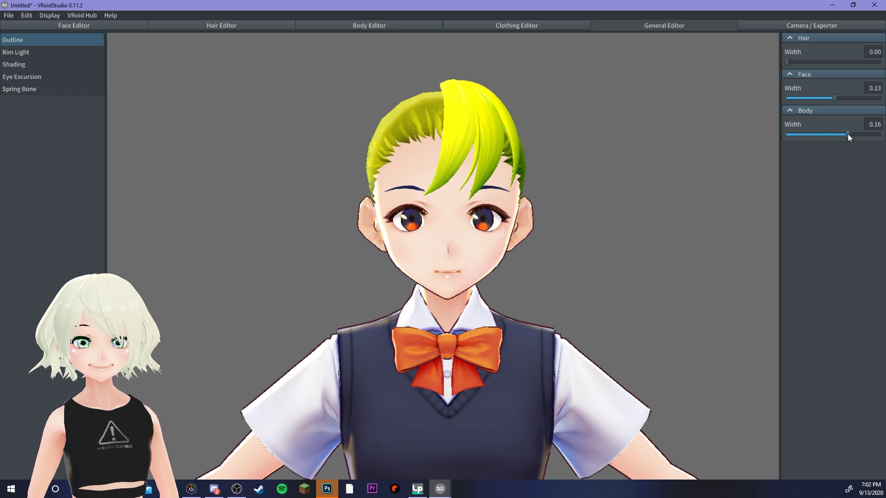
pyautogui.moveTo(837, 97); pyautogui.dragTo(848, 98)
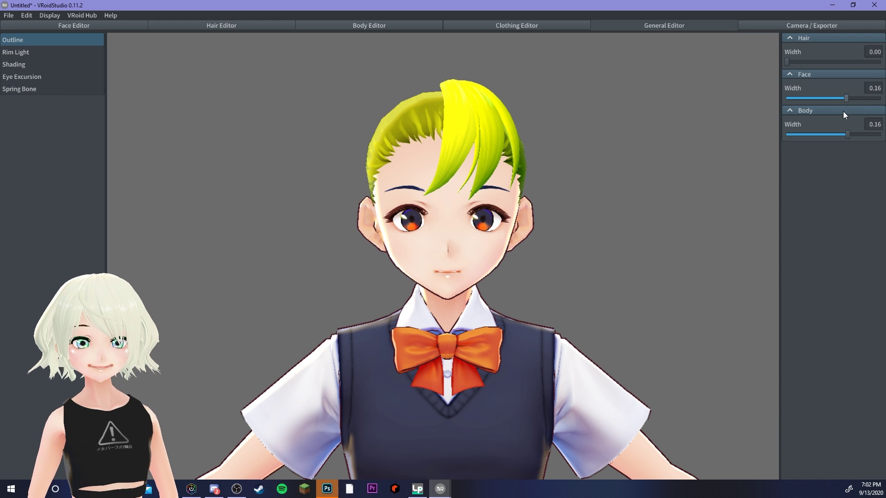
# Reduce the hair's rim light strength and compression to 0.00 to test the hair without rim light
pyautogui.click(26, 52)
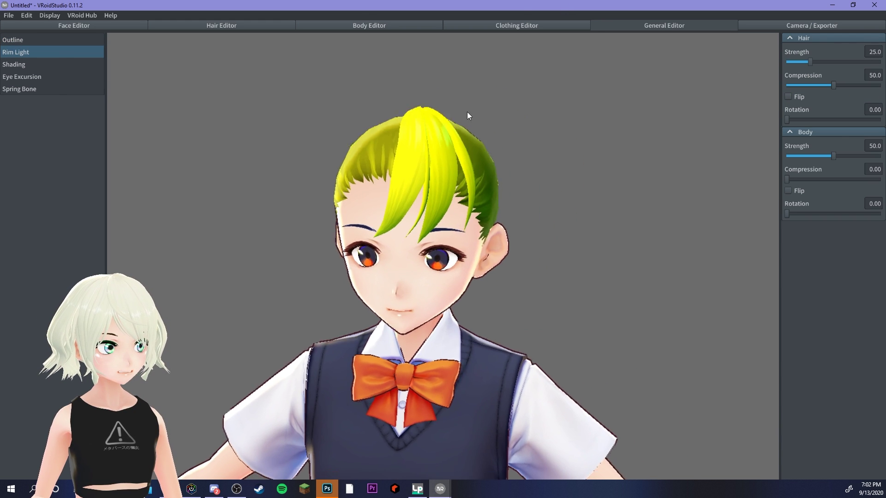
pyautogui.click(798, 62)
pyautogui.moveTo(798, 63); pyautogui.dragTo(819, 78)
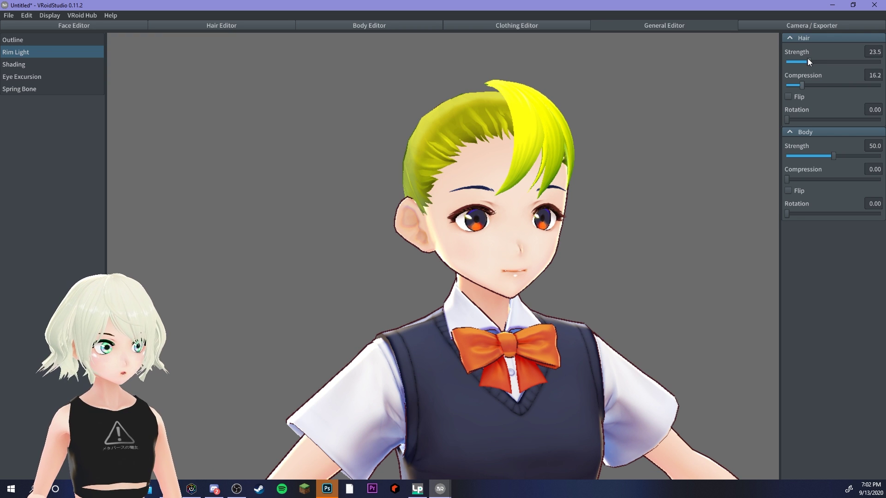
pyautogui.moveTo(807, 58); pyautogui.dragTo(780, 86)
pyautogui.moveTo(656, 84); pyautogui.dragTo(536, 91, button='right')
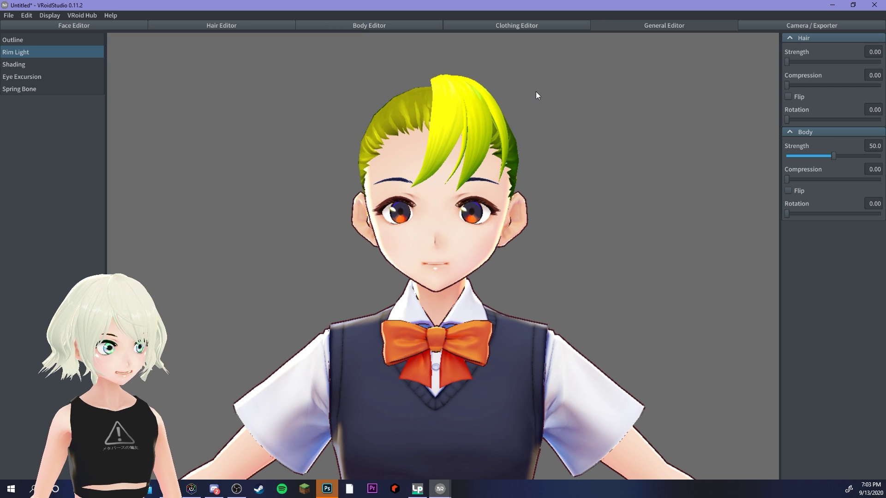
# Set the hair's rim light strength to 68.0 and its compression to 71.8
pyautogui.moveTo(787, 61); pyautogui.dragTo(820, 85)
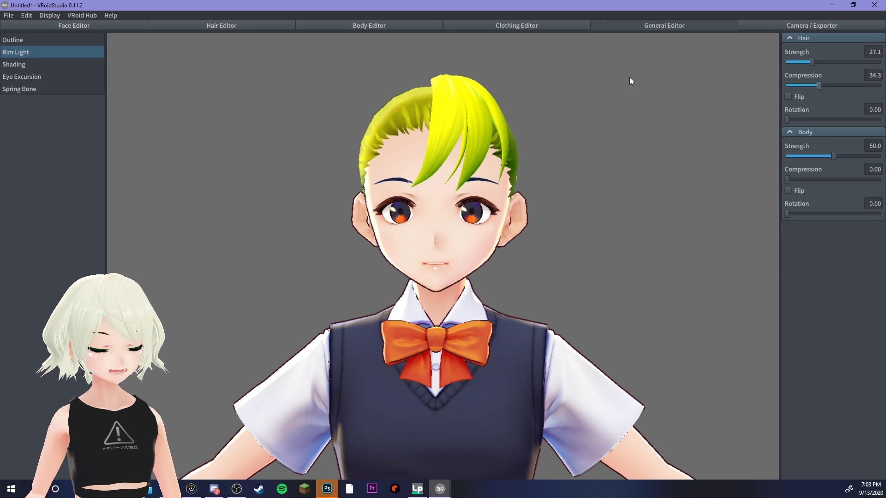
pyautogui.moveTo(600, 83); pyautogui.dragTo(663, 97, button='right')
pyautogui.scroll(3, 663, 96)
pyautogui.moveTo(811, 61); pyautogui.dragTo(849, 63)
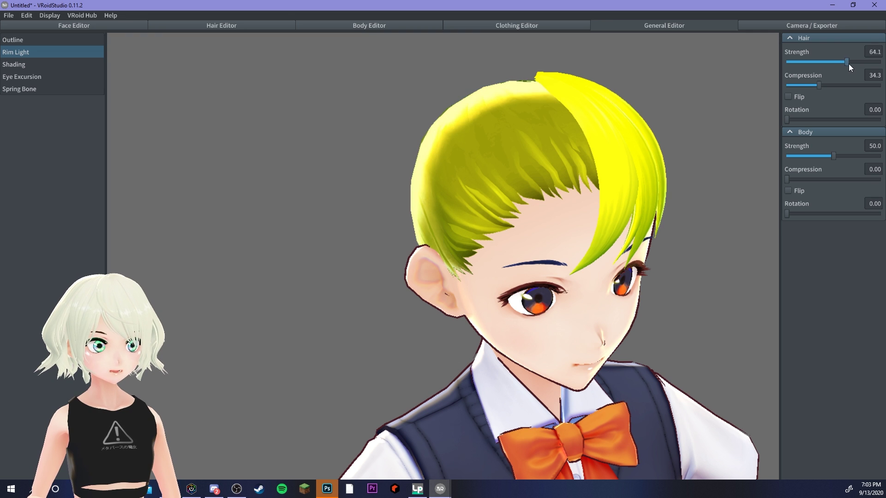
pyautogui.moveTo(595, 102); pyautogui.dragTo(670, 104, button='right')
pyautogui.moveTo(824, 86); pyautogui.dragTo(855, 85)
pyautogui.moveTo(589, 83); pyautogui.dragTo(501, 135, button='right')
# Set the body's rim light strength to 100 and its compression to 46.7
pyautogui.moveTo(807, 156); pyautogui.dragTo(834, 156)
pyautogui.moveTo(792, 179); pyautogui.dragTo(881, 156)
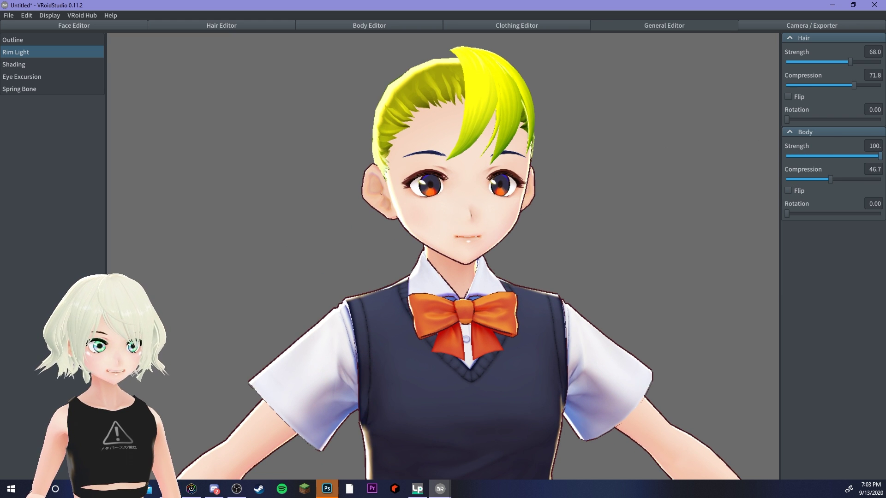
pyautogui.scroll(-6, 563, 237)
pyautogui.moveTo(541, 183); pyautogui.dragTo(473, 183, button='right')
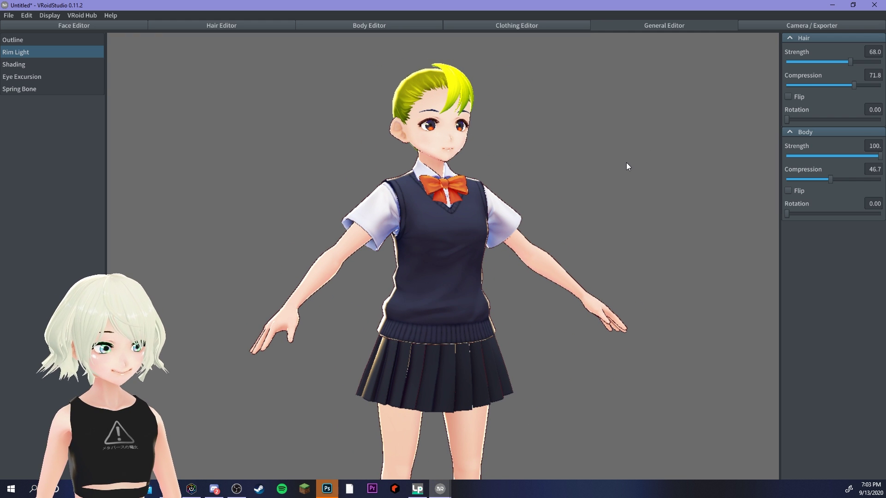
# Set the hair's shade width to -0.28 and its shade hardness to 0.10
pyautogui.click(76, 67)
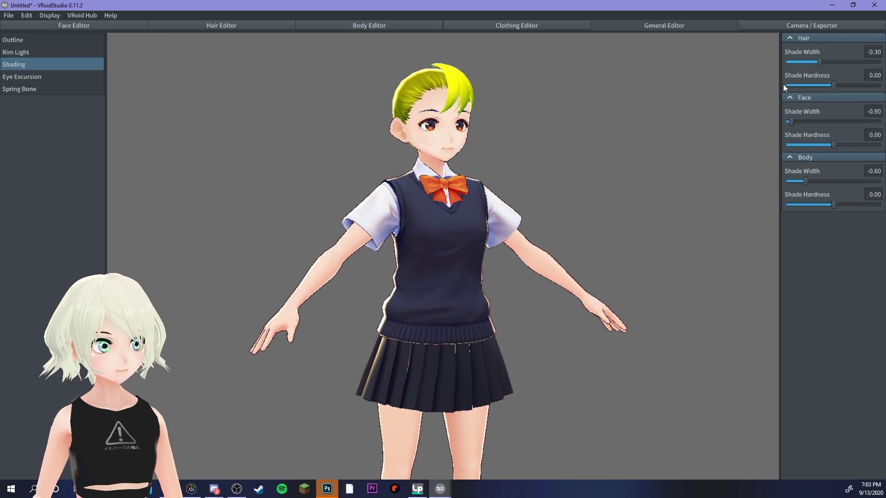
pyautogui.moveTo(646, 106); pyautogui.dragTo(620, 109, button='right')
pyautogui.moveTo(803, 63)
pyautogui.mouseDown()
pyautogui.moveTo(846, 84)
pyautogui.moveTo(838, 85)
pyautogui.mouseUp()
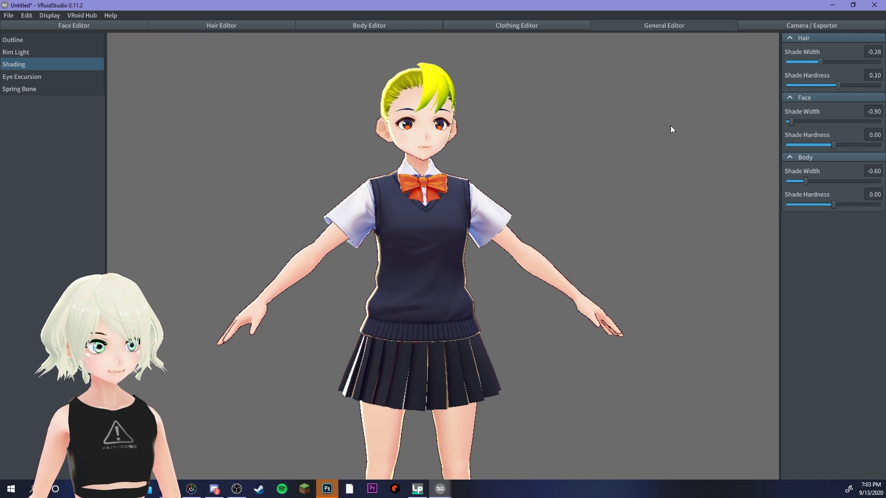
# Set the inner eye excursion to 12
pyautogui.click(18, 77)
pyautogui.scroll(5, 430, 125)
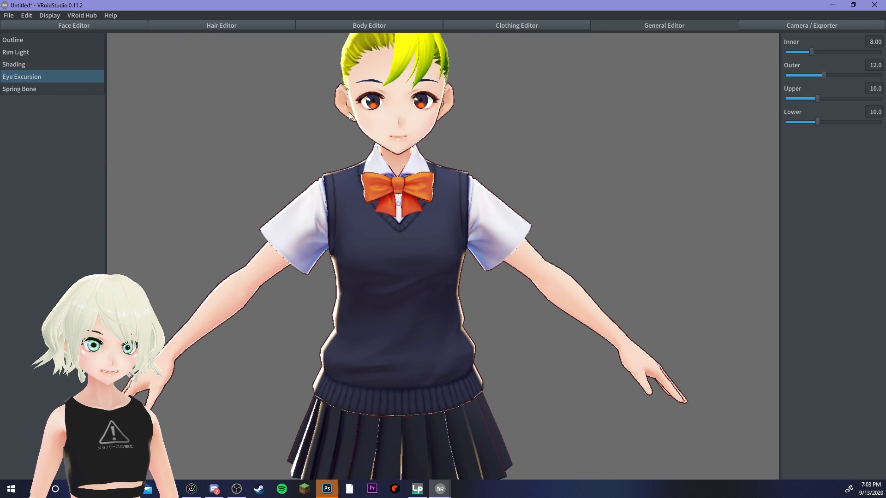
pyautogui.moveTo(812, 52)
pyautogui.mouseDown()
pyautogui.moveTo(826, 50)
pyautogui.moveTo(785, 40)
pyautogui.moveTo(821, 52)
pyautogui.mouseUp()
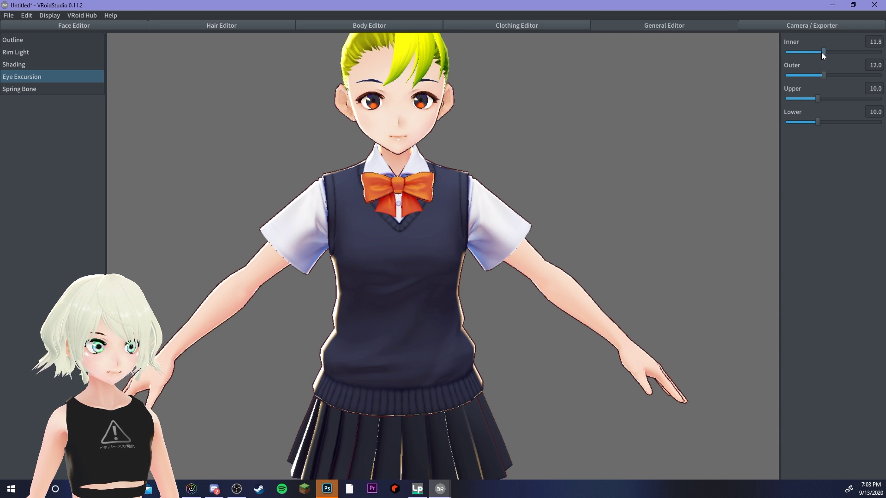
pyautogui.click(874, 42)
pyautogui.write('12')
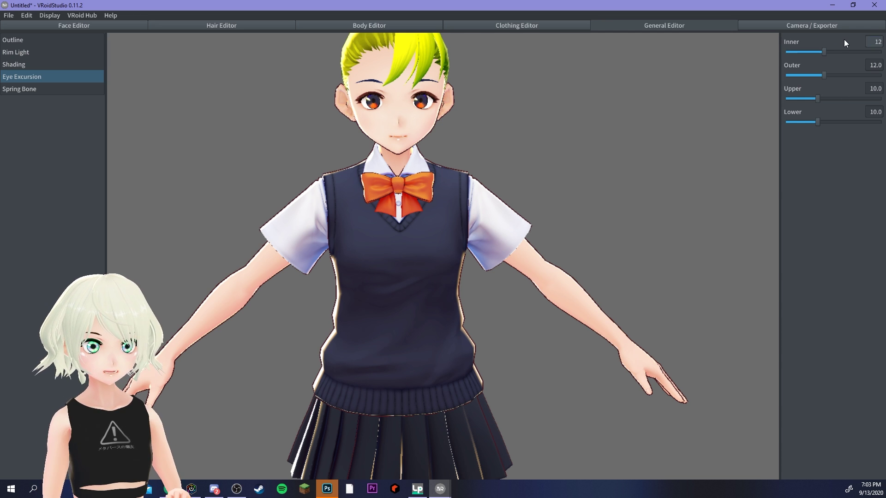
# Test the Smile and Sorrow face expressions in the camera and exporter section, returning both to 0
pyautogui.click(18, 91)
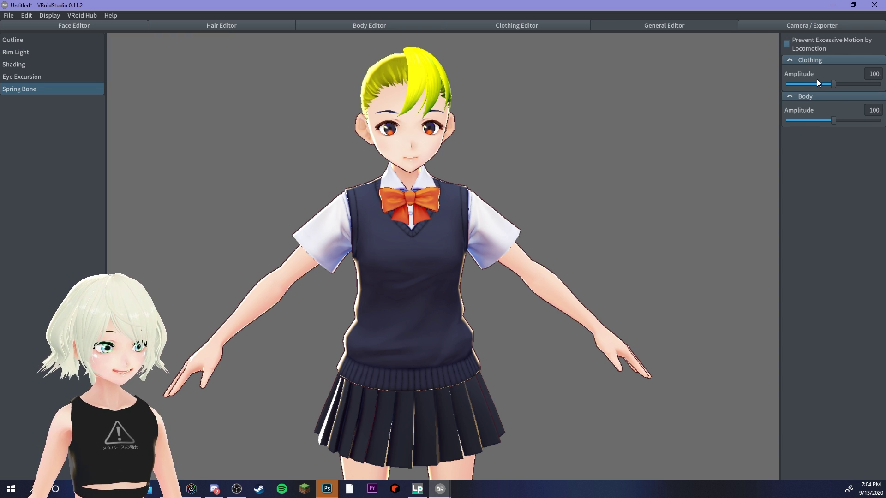
pyautogui.click(779, 27)
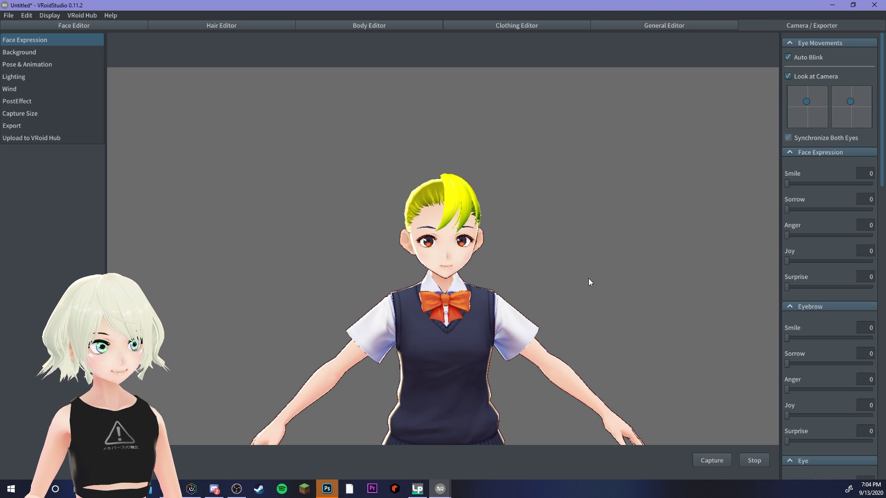
pyautogui.scroll(-2, 483, 275)
pyautogui.moveTo(499, 252); pyautogui.dragTo(494, 223, button='middle')
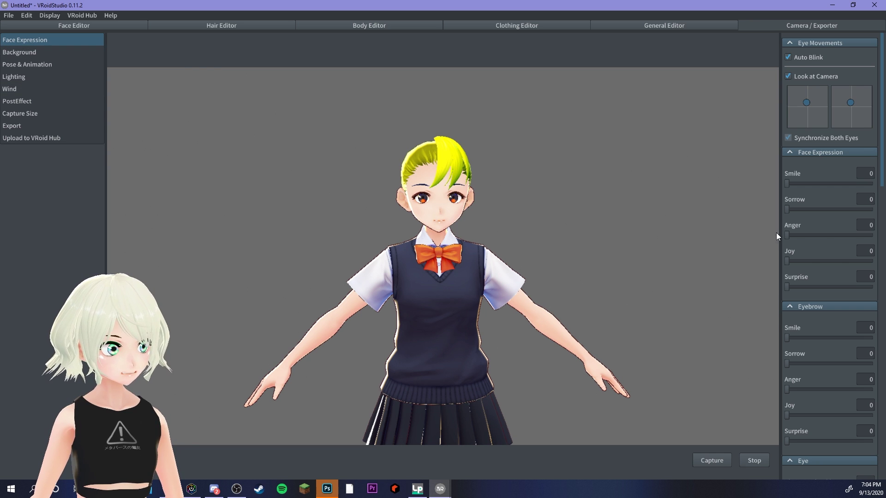
pyautogui.moveTo(790, 186)
pyautogui.mouseDown()
pyautogui.moveTo(870, 184)
pyautogui.moveTo(776, 176)
pyautogui.mouseUp()
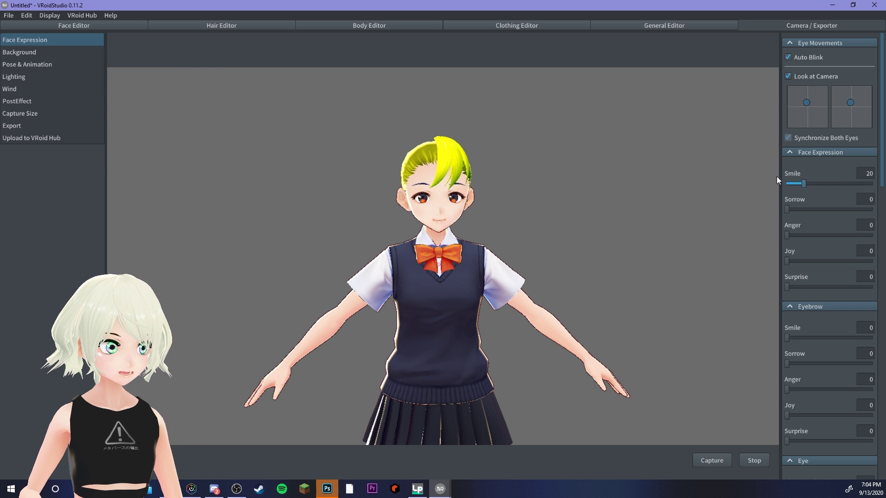
pyautogui.moveTo(788, 209)
pyautogui.mouseDown()
pyautogui.moveTo(876, 209)
pyautogui.moveTo(775, 201)
pyautogui.mouseUp()
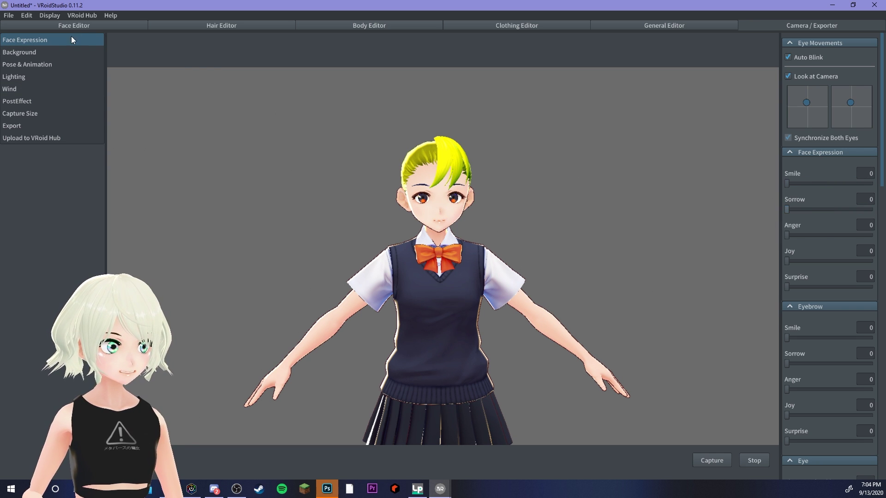
# Set the camera background color to green 00FF33
pyautogui.click(74, 52)
pyautogui.moveTo(816, 96); pyautogui.dragTo(805, 80)
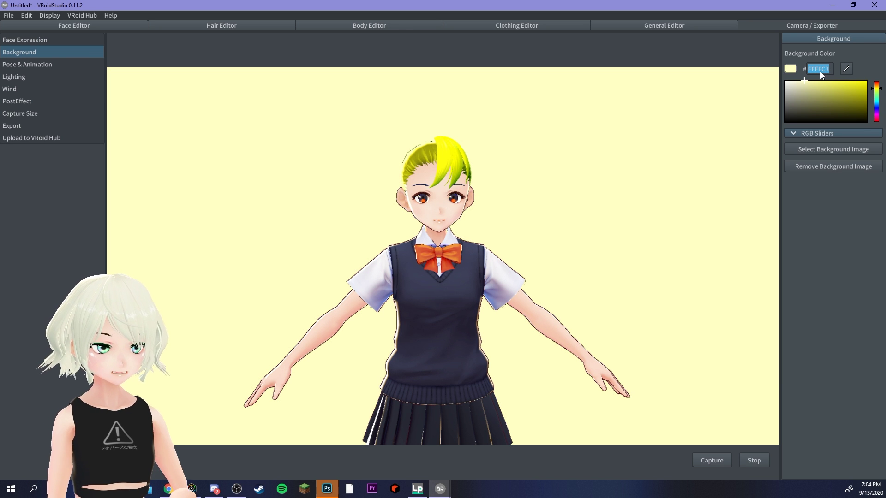
pyautogui.click(821, 71)
pyautogui.write('00ff33')
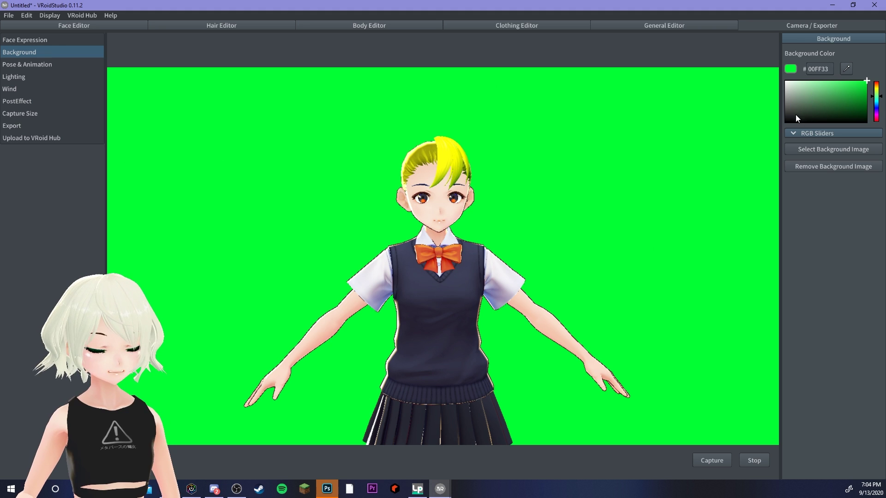
pyautogui.moveTo(641, 212); pyautogui.dragTo(468, 227)
pyautogui.moveTo(468, 226); pyautogui.dragTo(462, 226, button='right')
pyautogui.moveTo(462, 226); pyautogui.dragTo(457, 205, button='middle')
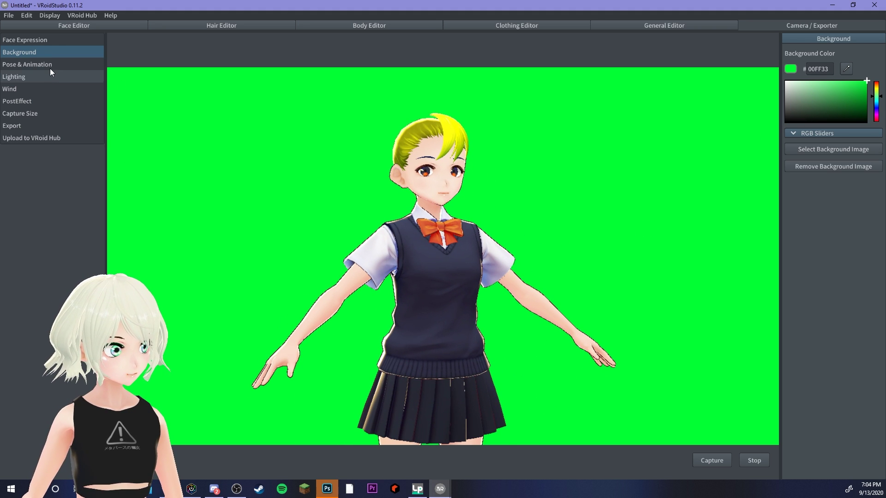
# Play the Standby 2 female animation on the character
pyautogui.click(53, 69)
pyautogui.click(807, 107)
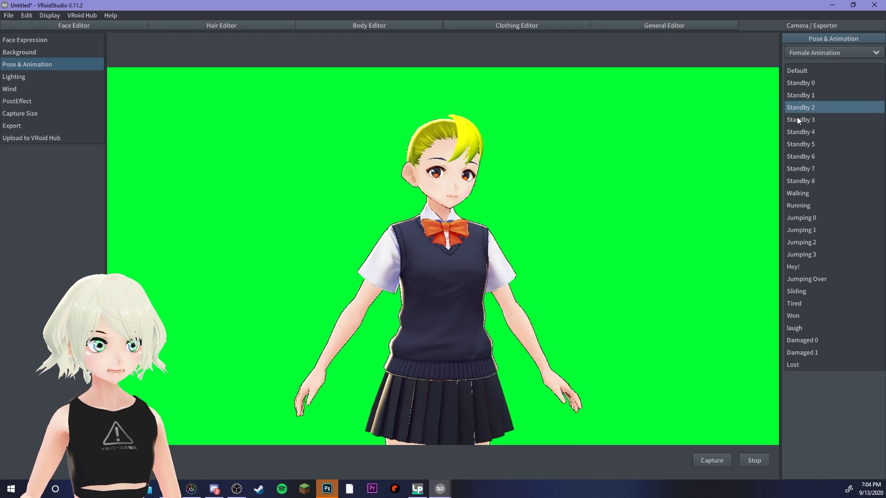
# Preview the Jumping 1 and Running female animations on the full figure
pyautogui.scroll(-2, 568, 200)
pyautogui.moveTo(566, 201); pyautogui.dragTo(544, 142, button='middle')
pyautogui.scroll(-2, 511, 159)
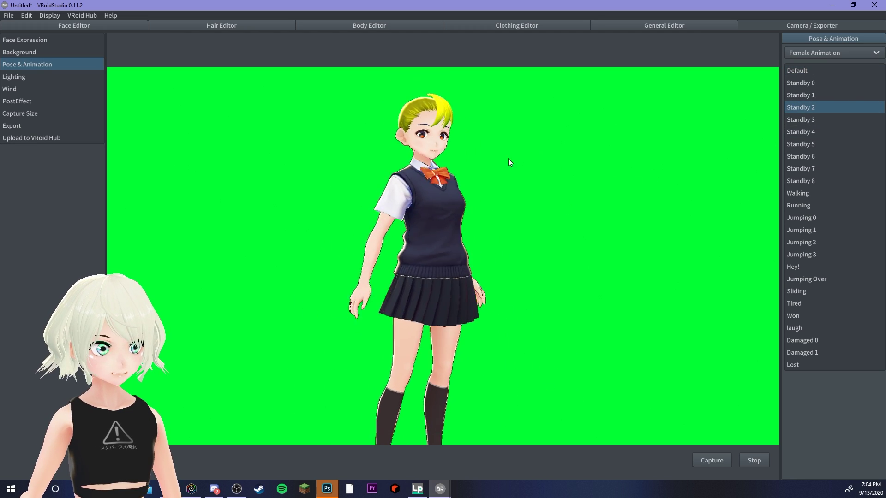
pyautogui.click(802, 230)
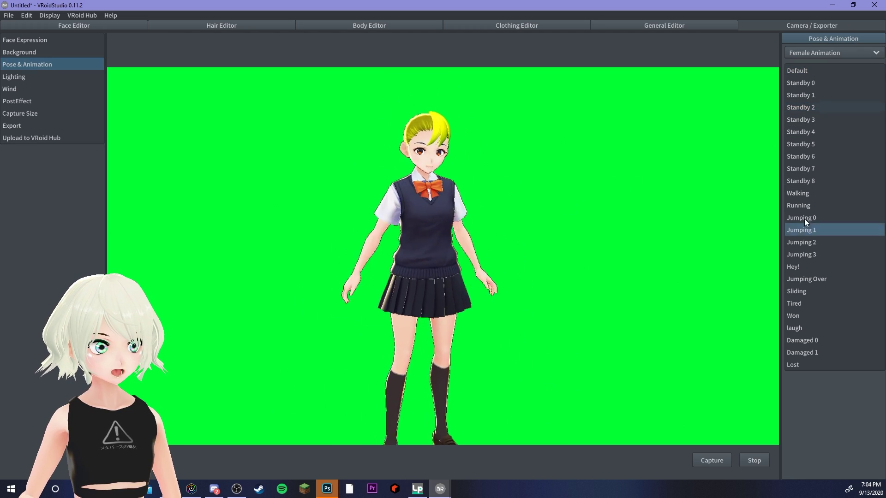
pyautogui.click(801, 204)
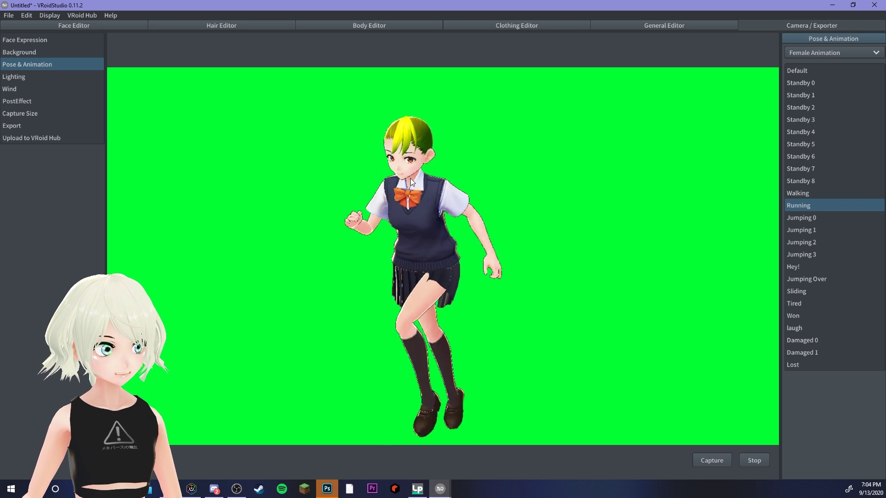
# Switch the character from Female Animation to manual Pose mode and expand the preset pose options
pyautogui.click(822, 50)
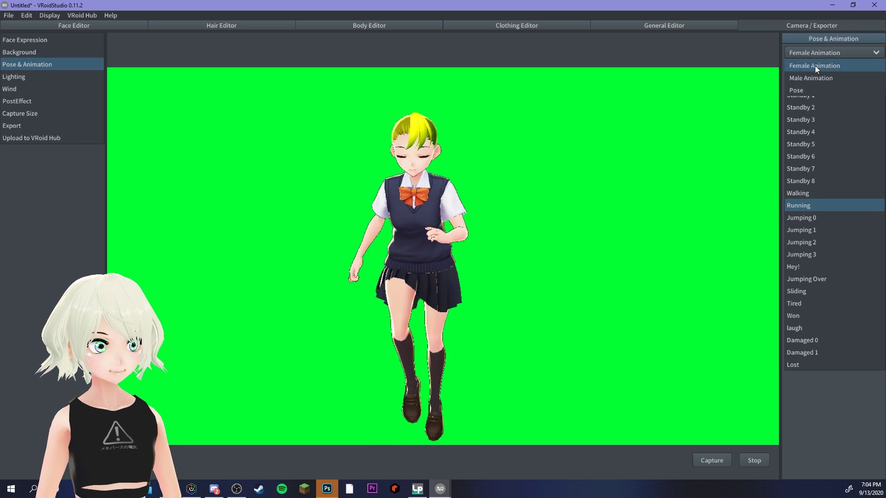
pyautogui.click(808, 90)
pyautogui.click(792, 83)
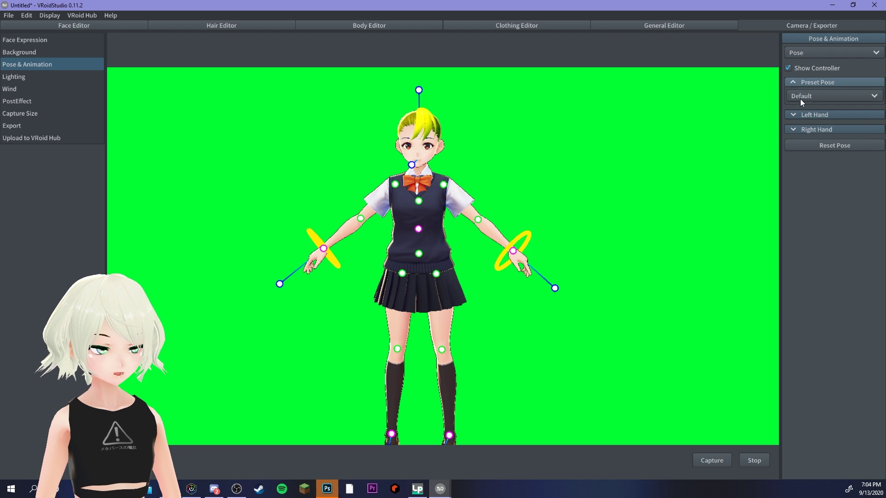
# Try the Greeting preset with the raised hand, body and head repositioned, and return to the Default preset pose
pyautogui.click(801, 96)
pyautogui.click(805, 119)
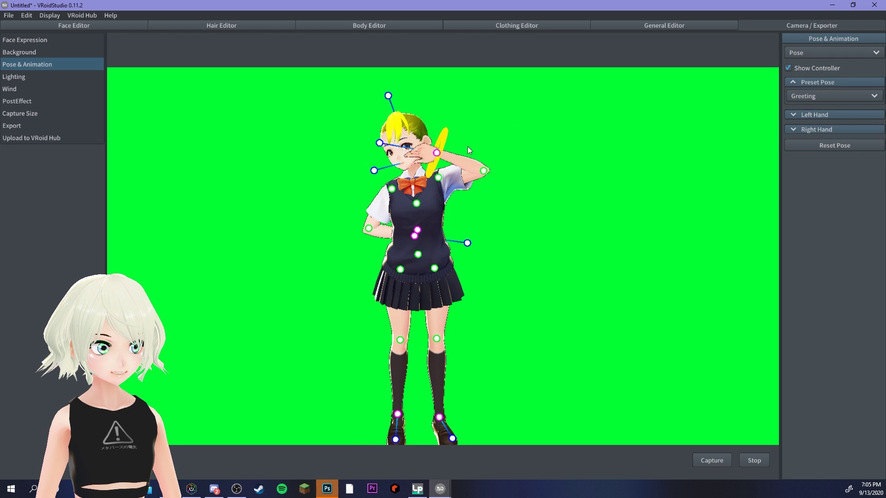
pyautogui.moveTo(437, 153); pyautogui.dragTo(522, 154)
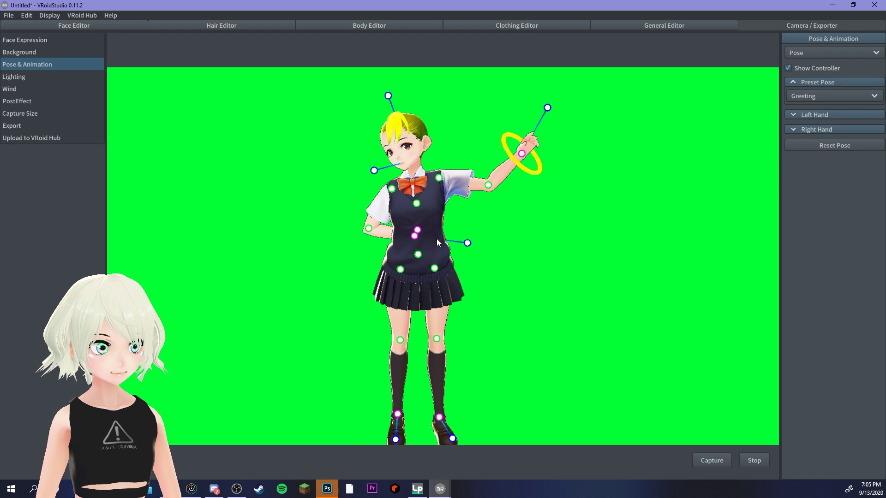
pyautogui.moveTo(422, 229); pyautogui.dragTo(421, 271)
pyautogui.moveTo(420, 269); pyautogui.dragTo(355, 263, button='right')
pyautogui.moveTo(368, 192); pyautogui.dragTo(434, 195)
pyautogui.moveTo(433, 195); pyautogui.dragTo(451, 207, button='right')
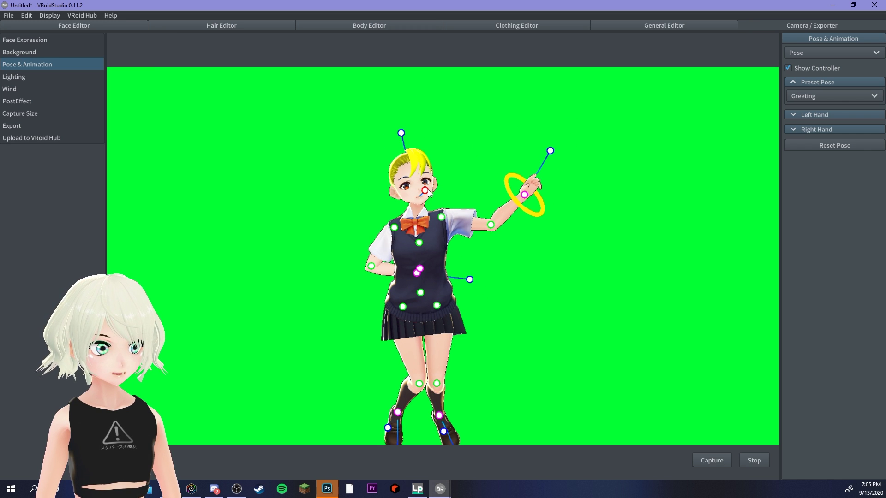
pyautogui.moveTo(428, 190); pyautogui.dragTo(459, 223)
pyautogui.moveTo(459, 223); pyautogui.dragTo(441, 213, button='right')
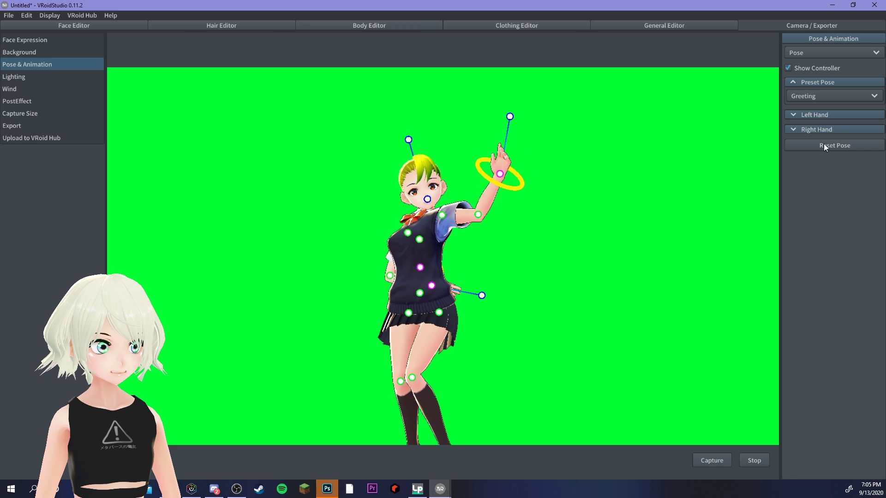
pyautogui.click(822, 97)
pyautogui.click(808, 108)
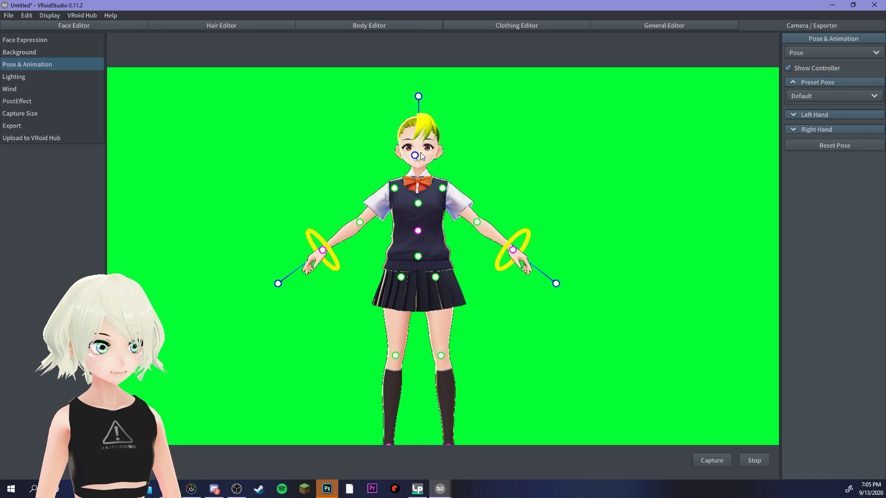
# Turn the head slightly, lower both hands to the character's sides and swing the right foot out behind the body
pyautogui.moveTo(420, 159); pyautogui.dragTo(425, 161)
pyautogui.moveTo(322, 251); pyautogui.dragTo(375, 281)
pyautogui.moveTo(514, 252); pyautogui.dragTo(478, 304)
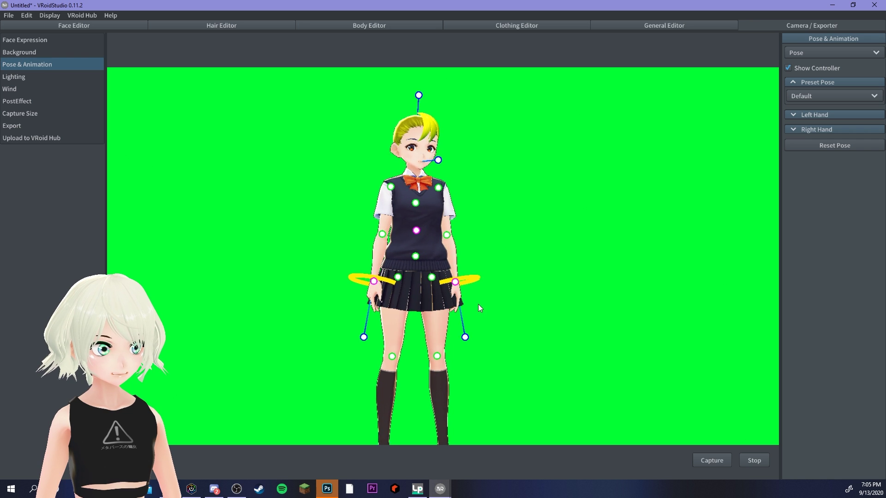
pyautogui.moveTo(392, 358); pyautogui.dragTo(357, 376)
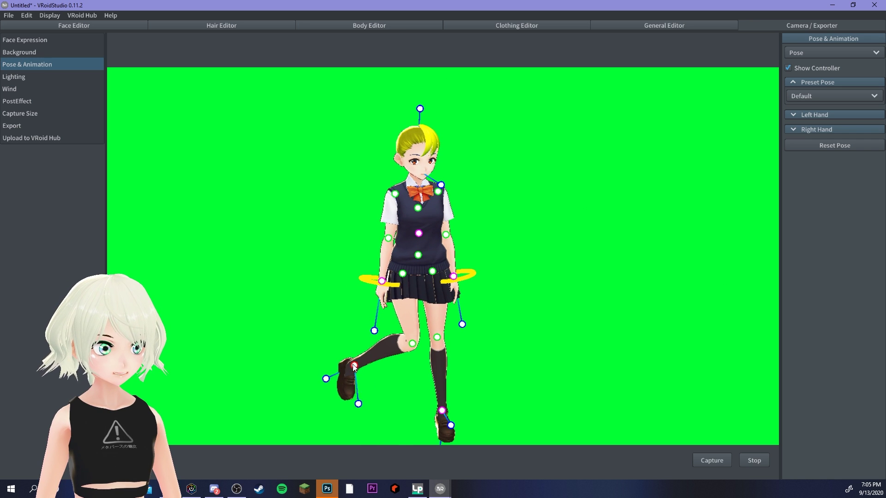
# Test a wind Direction(X) of 0.17, stop the playback and reset the wind settings
pyautogui.click(48, 78)
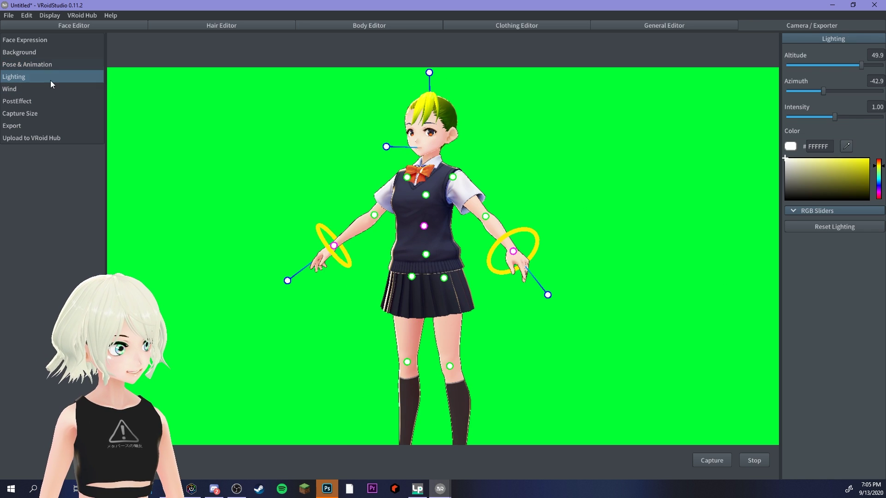
pyautogui.click(23, 90)
pyautogui.click(843, 65)
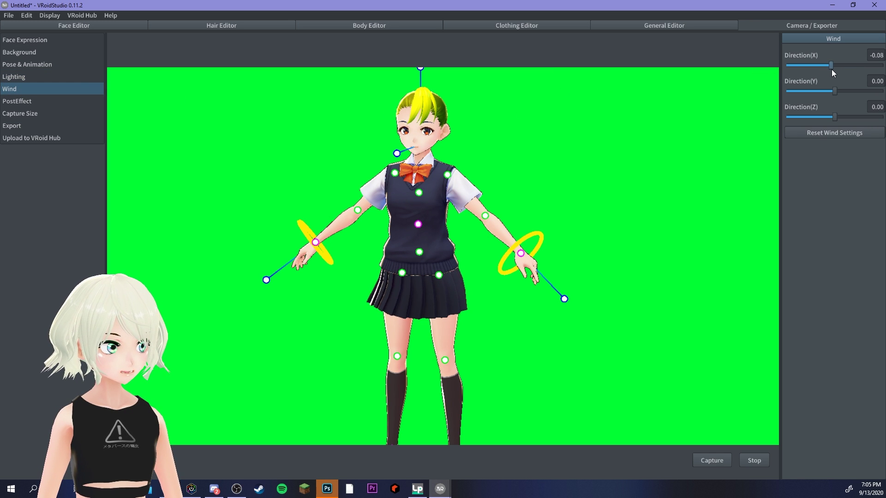
pyautogui.click(754, 460)
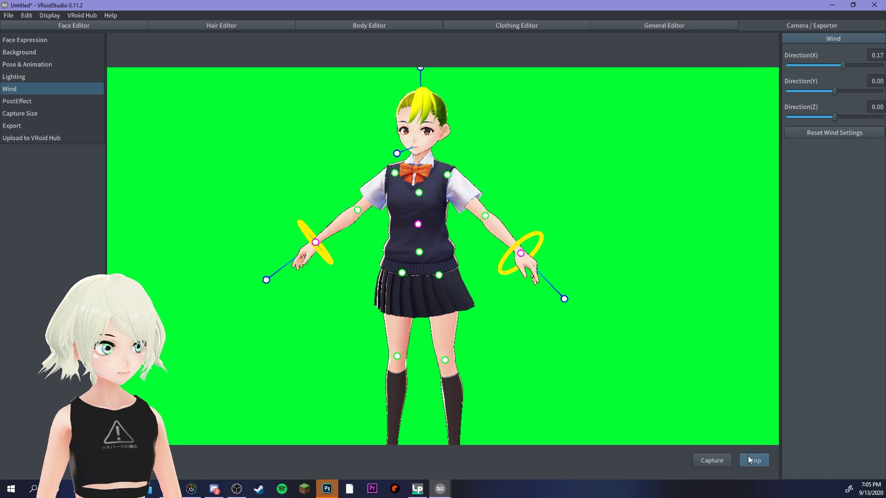
pyautogui.click(829, 132)
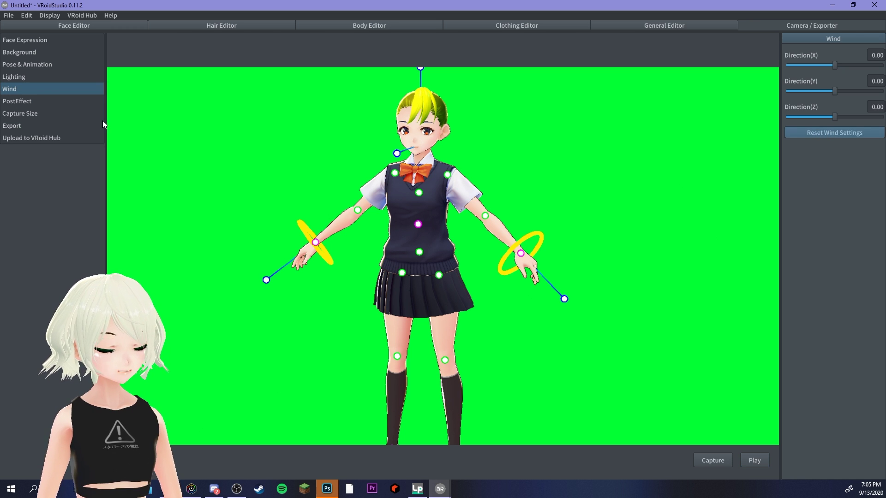
# Enable the Antialiasing post effect at High quality
pyautogui.click(41, 101)
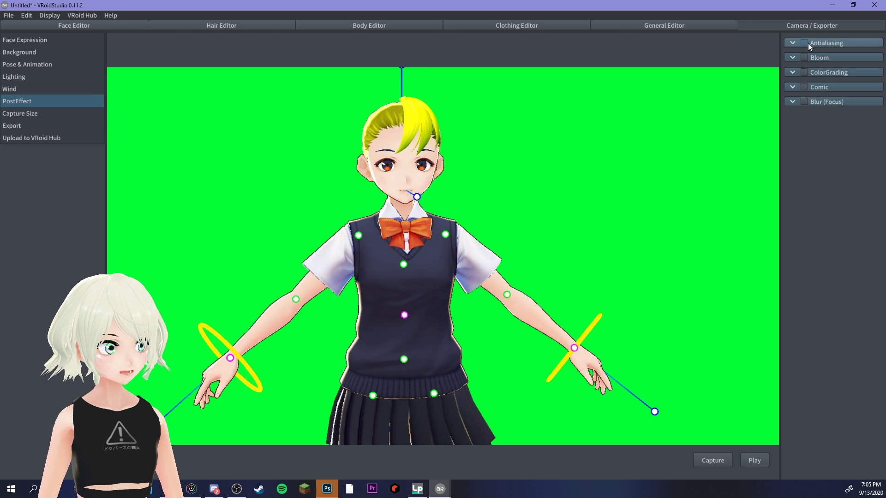
pyautogui.click(807, 43)
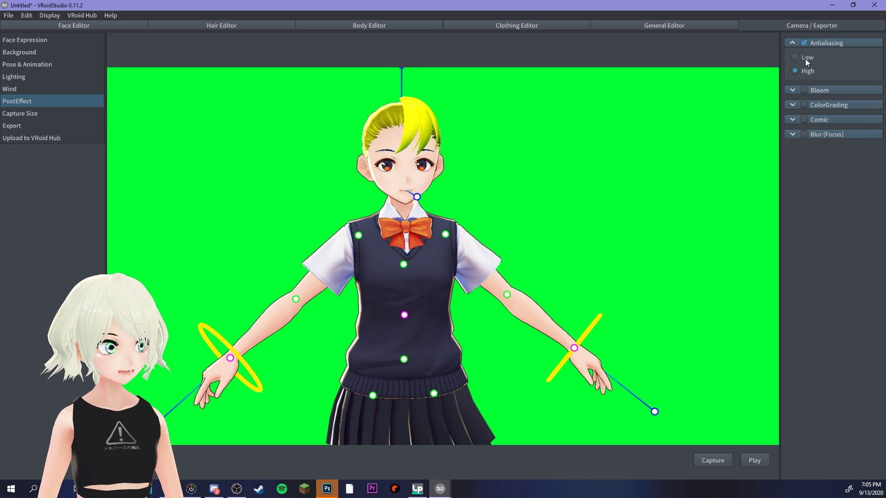
# Test the Bloom effect at intensity 1.58 and the Blur (Focus) effect, turning each off again
pyautogui.click(806, 90)
pyautogui.moveTo(792, 117); pyautogui.dragTo(803, 116)
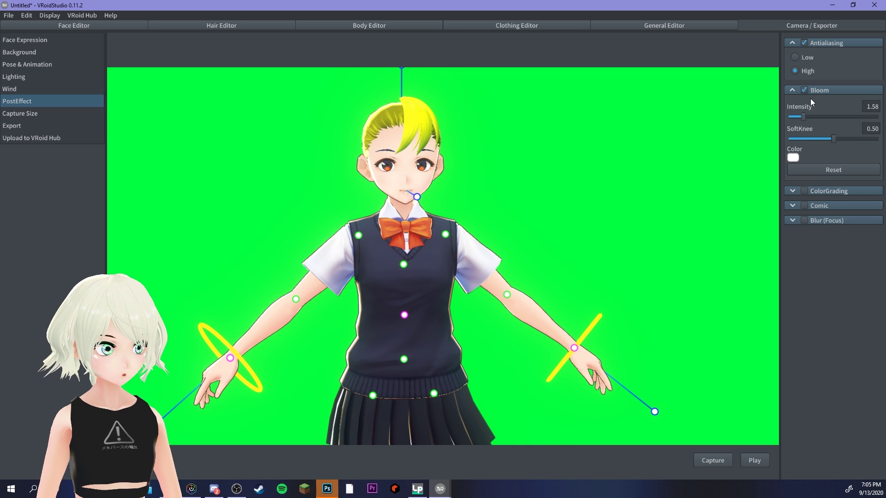
pyautogui.click(808, 91)
pyautogui.click(807, 135)
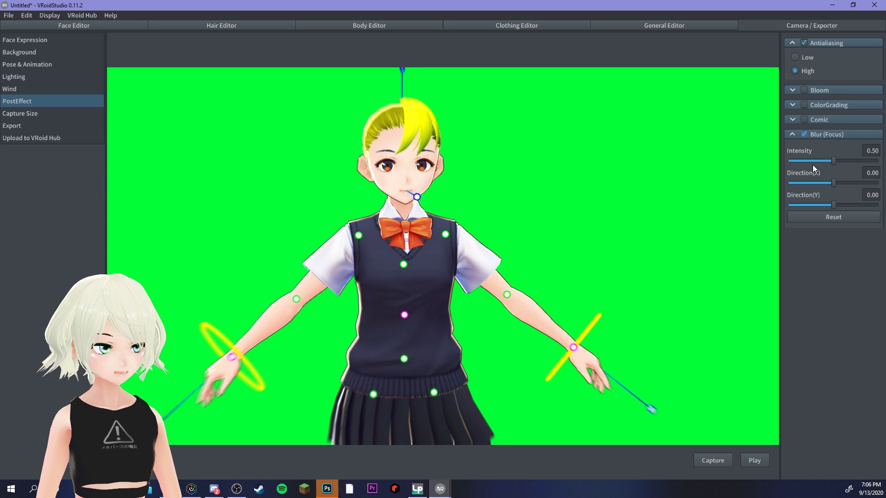
pyautogui.click(804, 134)
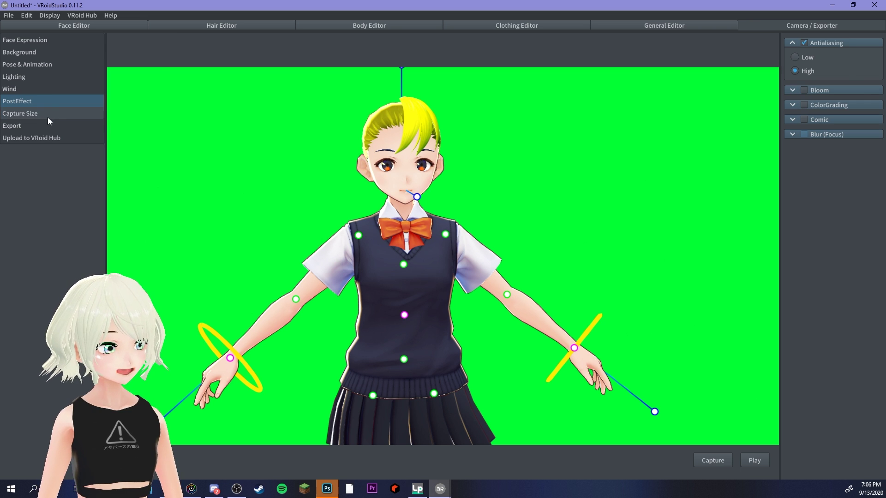
# Set the capture size to the 4k 3840×2160 preset
pyautogui.click(62, 113)
pyautogui.click(811, 121)
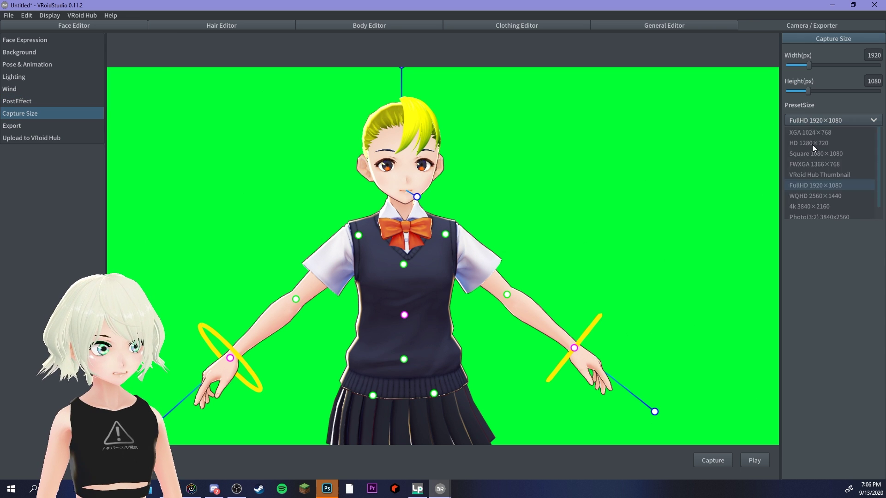
pyautogui.click(807, 206)
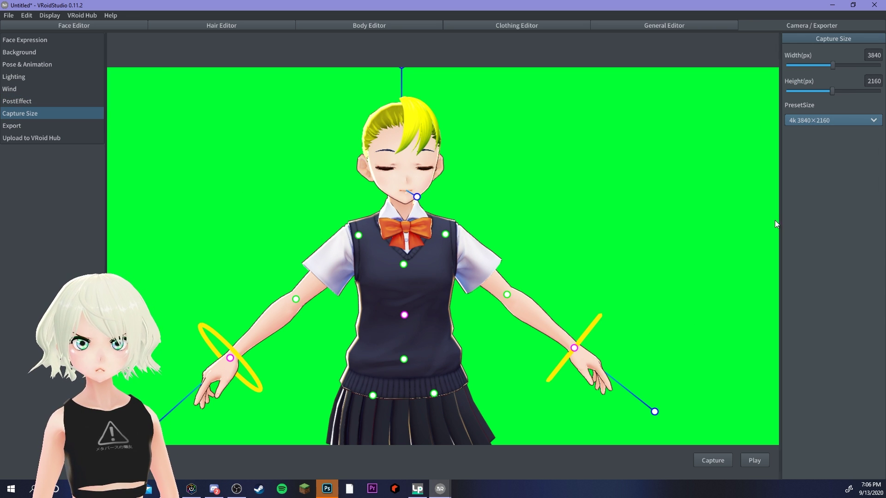
# Examine the model's export information and its Mesh, Material and Bone Reduction options
pyautogui.click(12, 125)
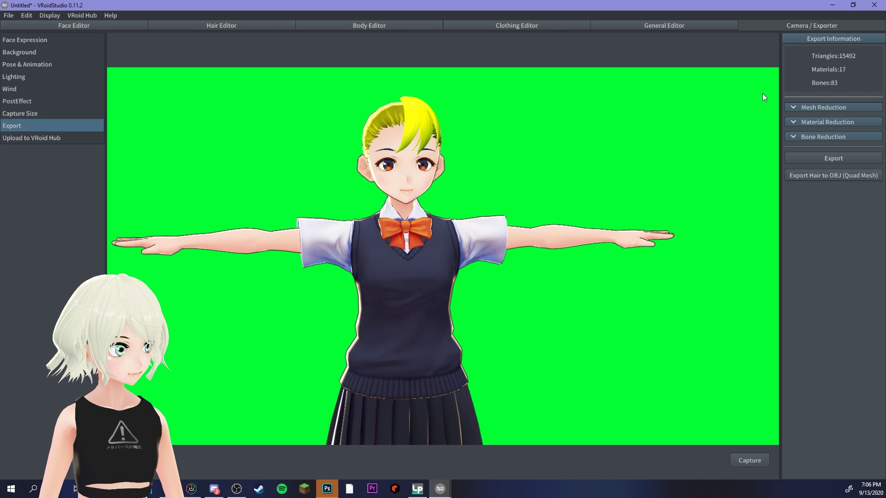
pyautogui.moveTo(646, 158); pyautogui.dragTo(643, 179, button='right')
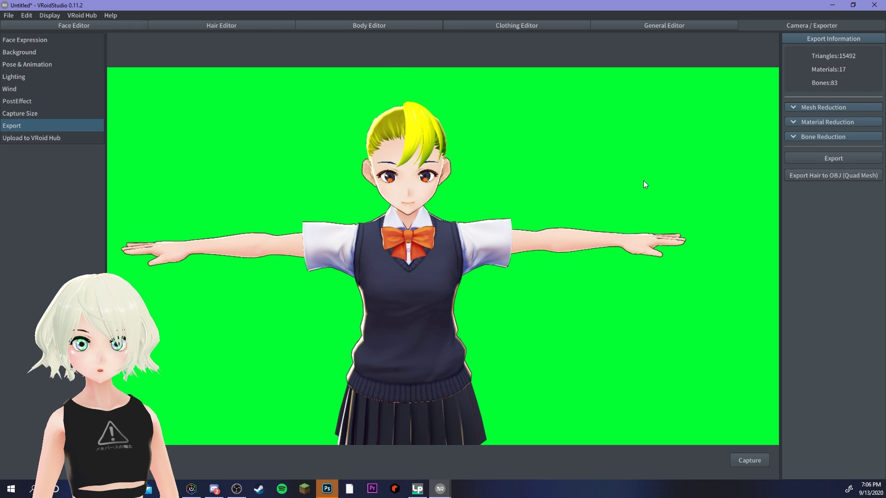
pyautogui.click(792, 107)
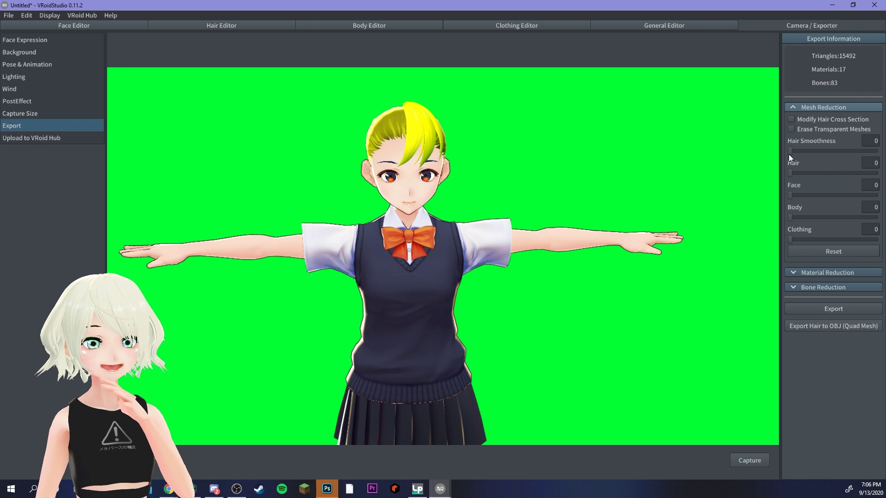
pyautogui.click(790, 106)
pyautogui.click(789, 121)
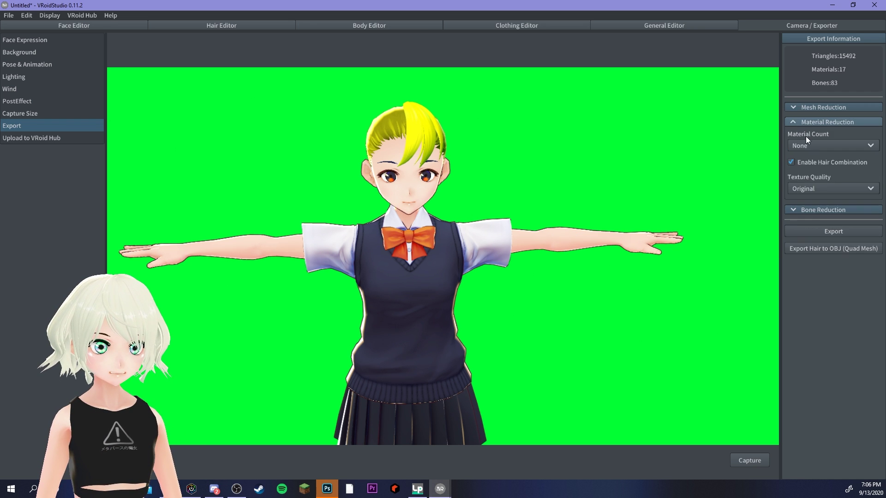
pyautogui.click(813, 146)
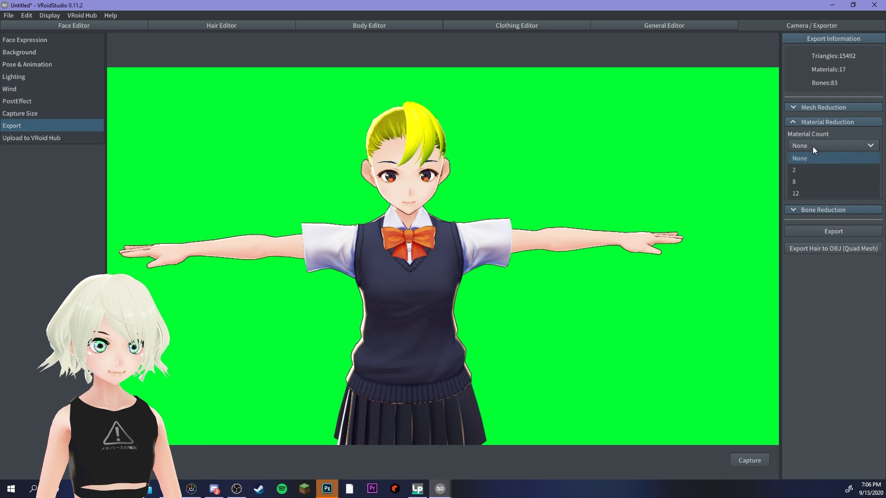
pyautogui.click(805, 171)
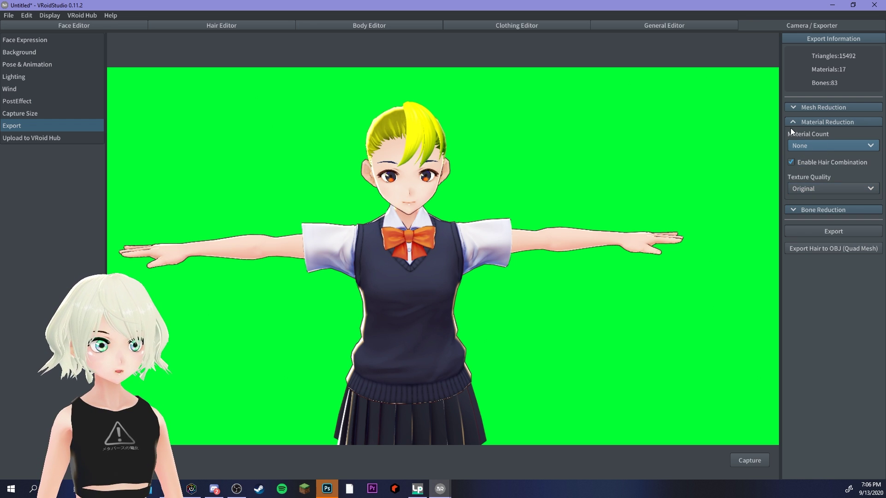
pyautogui.click(789, 123)
pyautogui.click(790, 135)
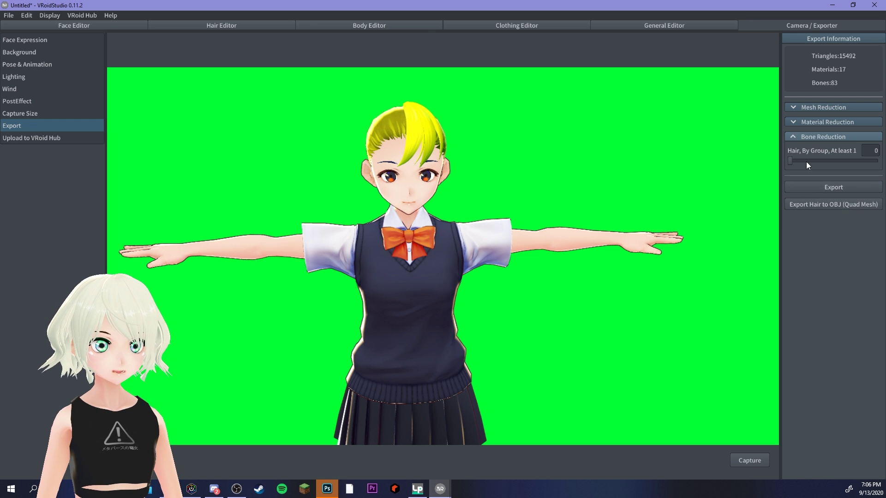
pyautogui.click(793, 136)
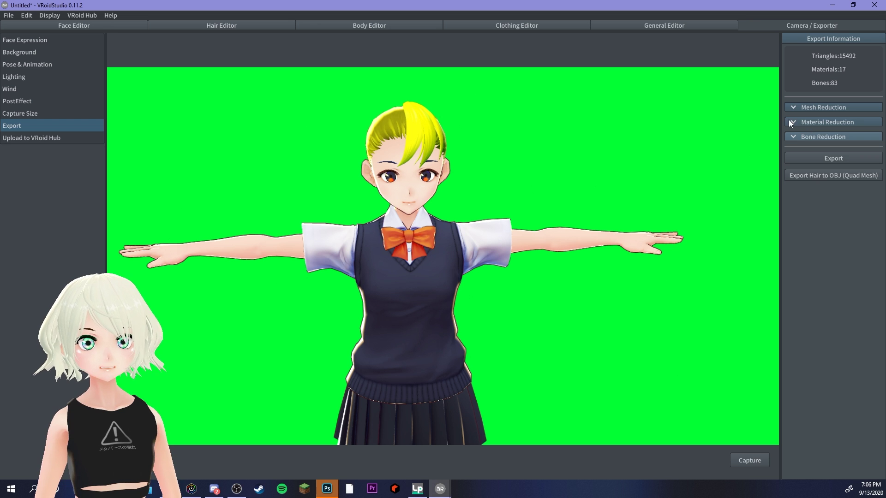
# Review the Material Count choices in the material reduction options again, keeping None selected
pyautogui.click(794, 123)
pyautogui.click(811, 146)
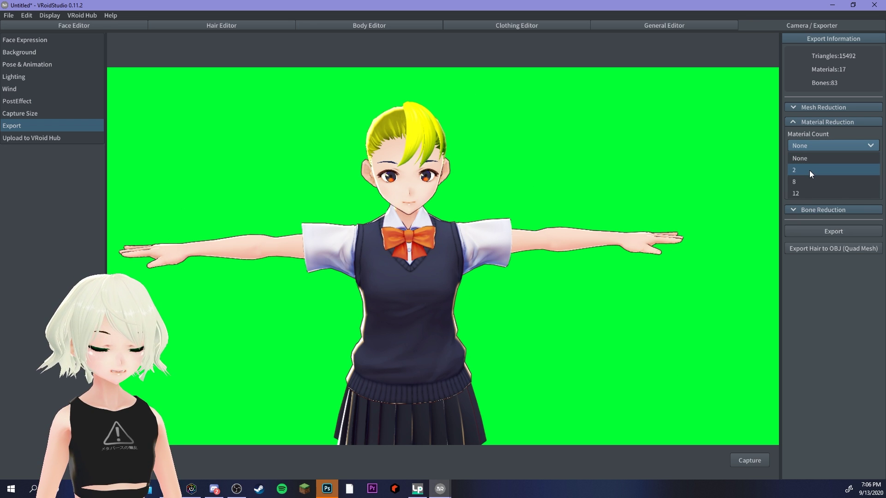
pyautogui.click(795, 122)
pyautogui.click(793, 122)
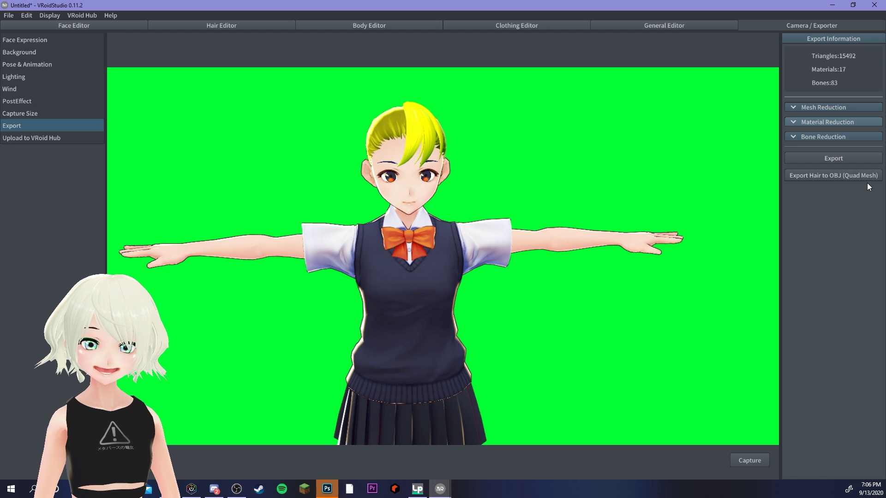
# Leave the export settings and open the Upload to VRoid Hub section
pyautogui.click(826, 158)
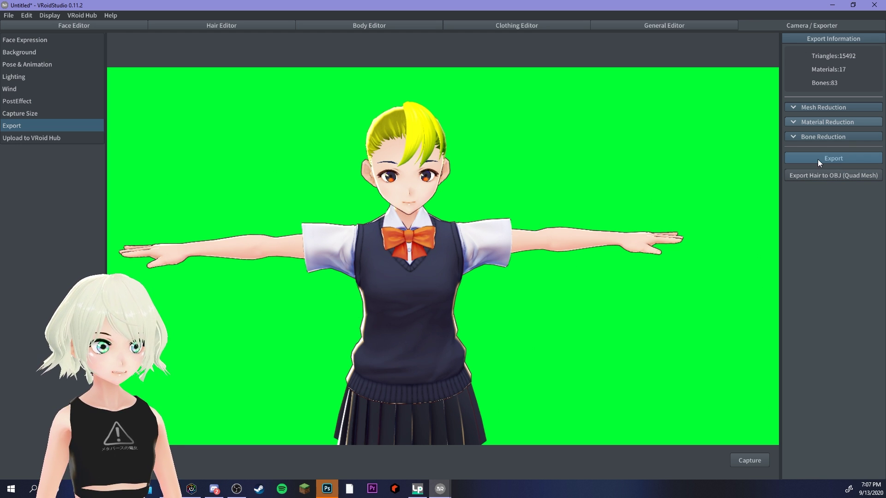
pyautogui.click(28, 138)
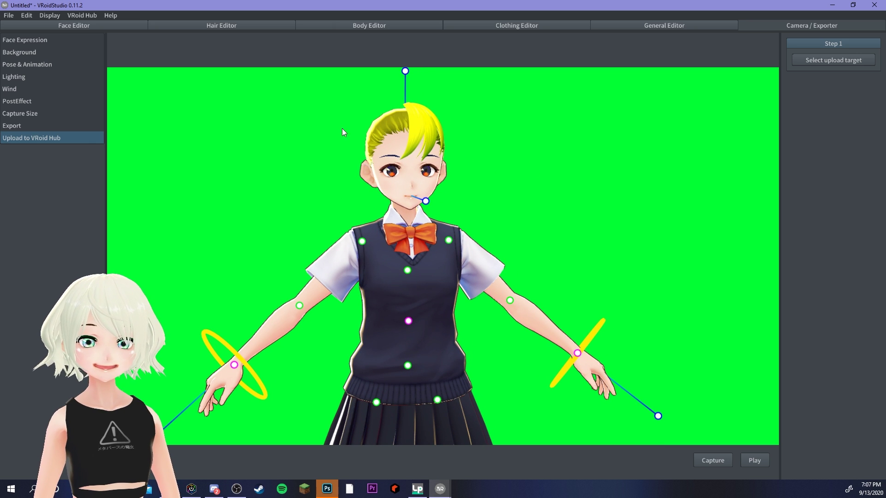
# Save the character as TestTutorial Model and switch to the window with the open Myrdin model
pyautogui.click(14, 17)
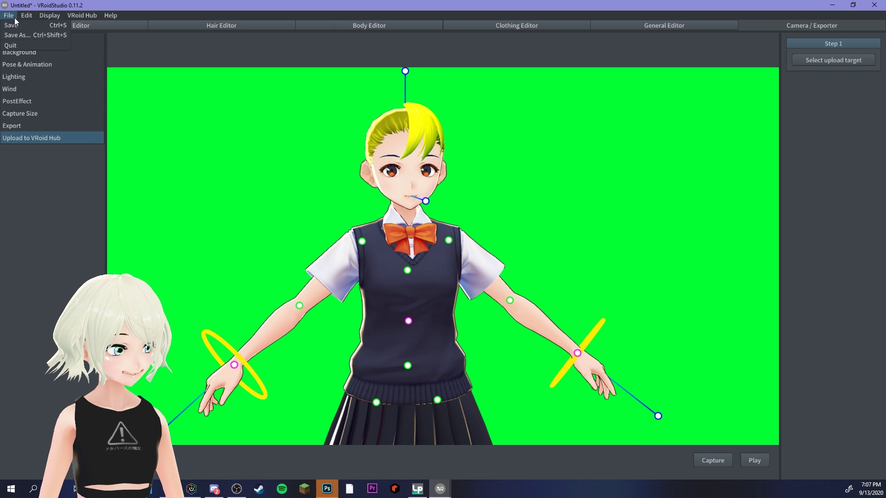
pyautogui.click(32, 35)
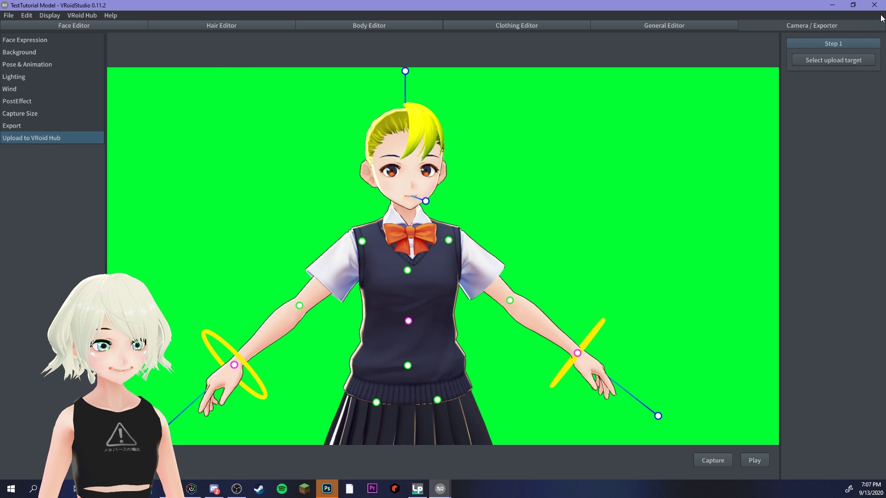
pyautogui.click(441, 489)
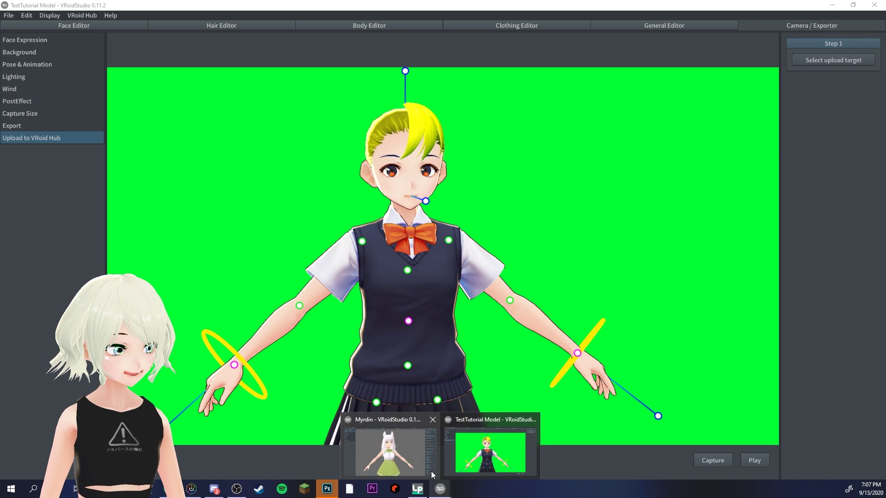
pyautogui.click(400, 453)
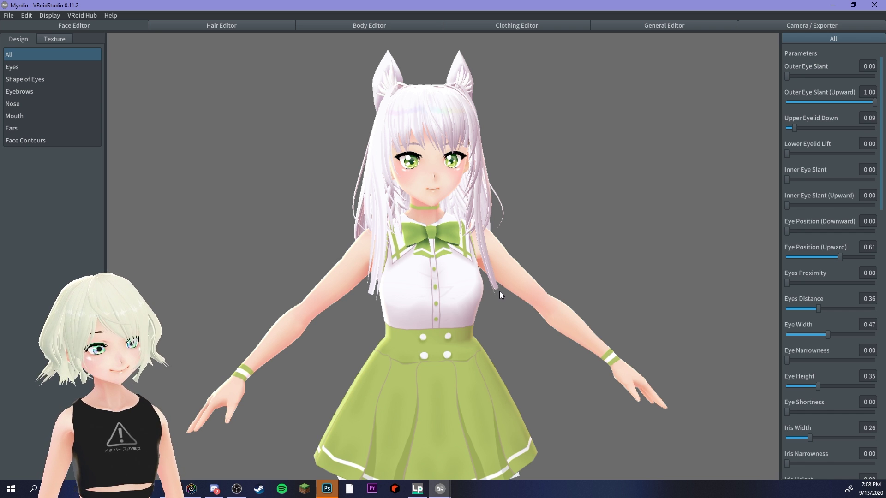
# Examine the Myrdin model's face, eyes and hair up close from the front and both sides
pyautogui.scroll(8, 417, 231)
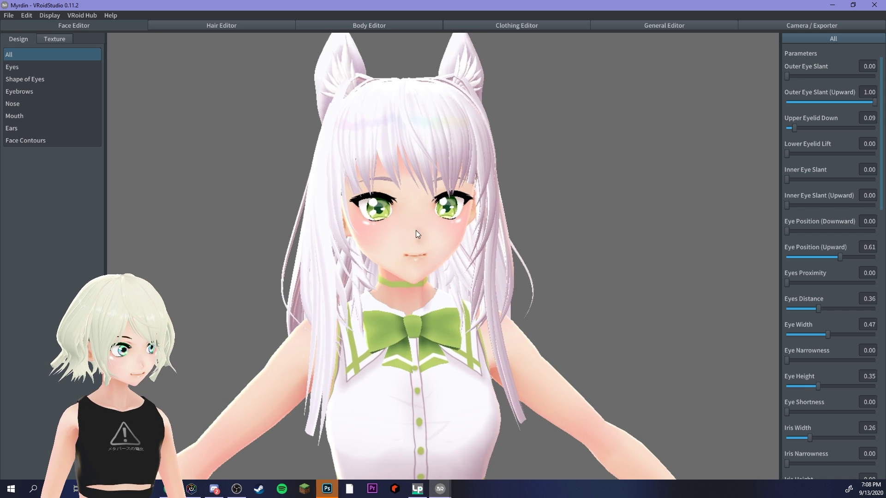
pyautogui.moveTo(384, 231); pyautogui.dragTo(400, 231, button='right')
pyautogui.scroll(3, 401, 231)
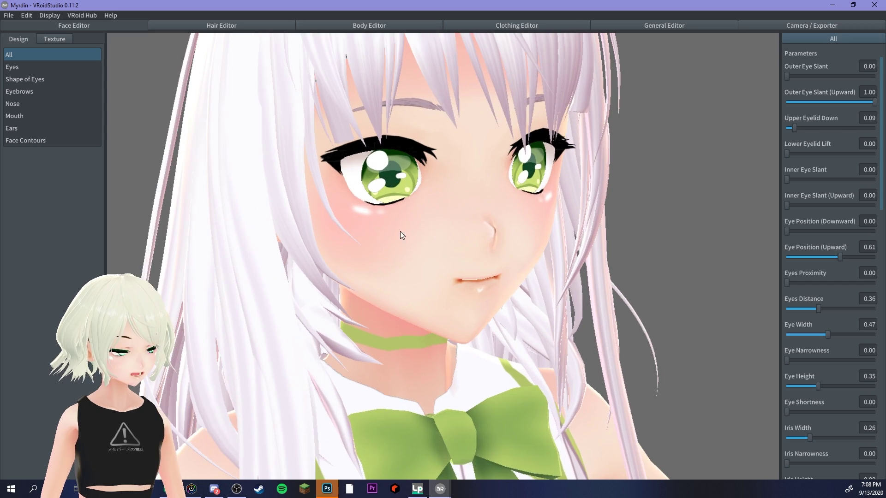
pyautogui.moveTo(395, 159); pyautogui.dragTo(398, 232, button='middle')
pyautogui.moveTo(390, 253)
pyautogui.mouseDown(button='right')
pyautogui.moveTo(444, 256)
pyautogui.moveTo(393, 246)
pyautogui.moveTo(401, 243)
pyautogui.mouseUp(button='right')
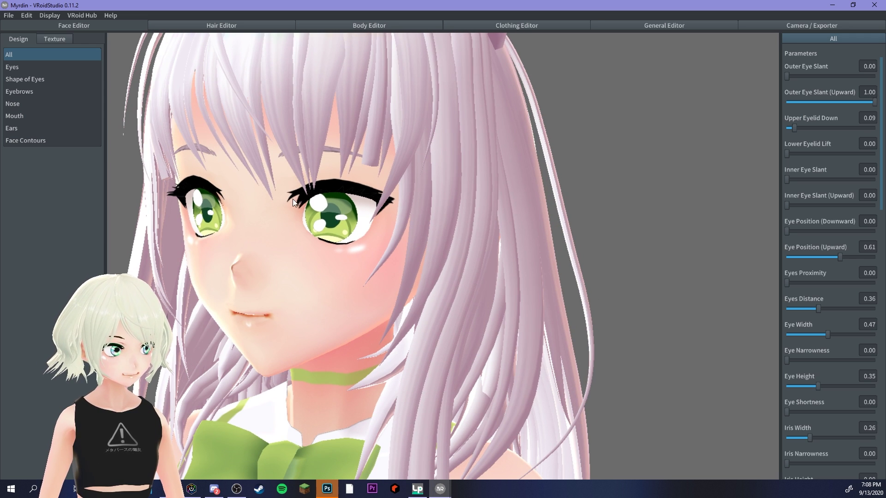
pyautogui.moveTo(317, 206); pyautogui.dragTo(302, 210, button='right')
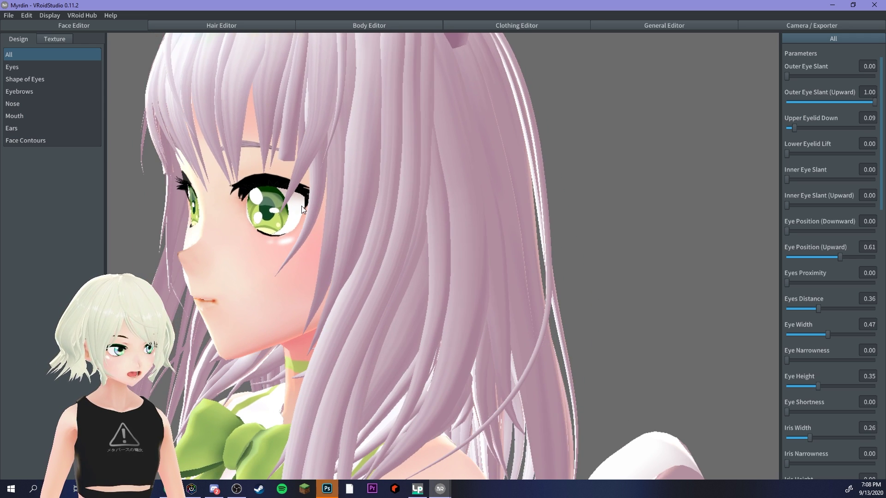
pyautogui.moveTo(246, 197); pyautogui.dragTo(323, 198, button='right')
pyautogui.scroll(2, 323, 199)
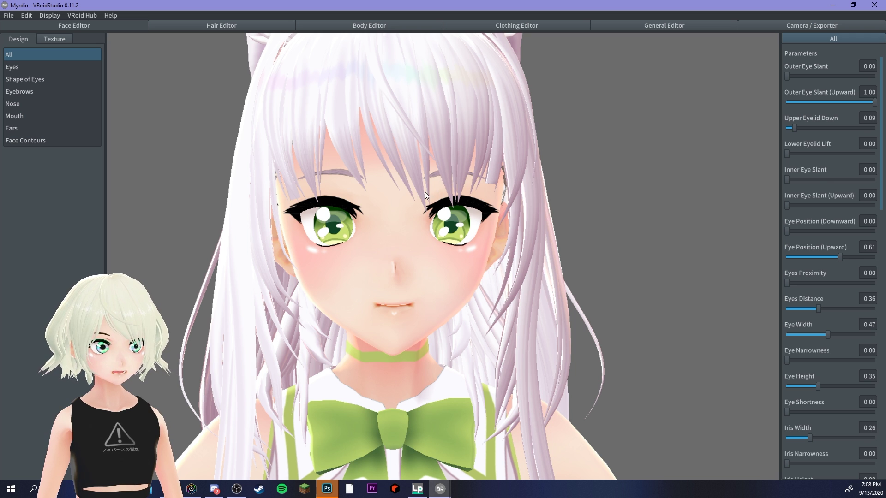
pyautogui.moveTo(381, 220); pyautogui.dragTo(403, 184, button='right')
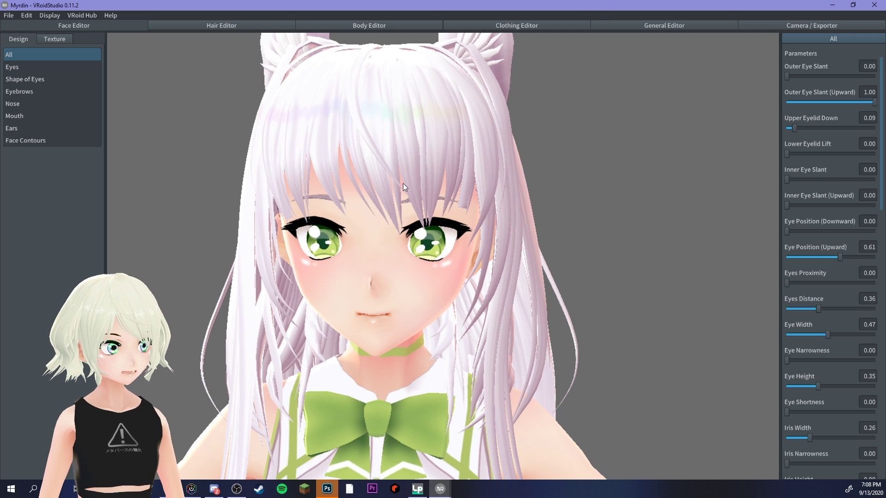
# Show the Myrdin model's hair bone groups in the Hair Editor and look through their list
pyautogui.click(234, 27)
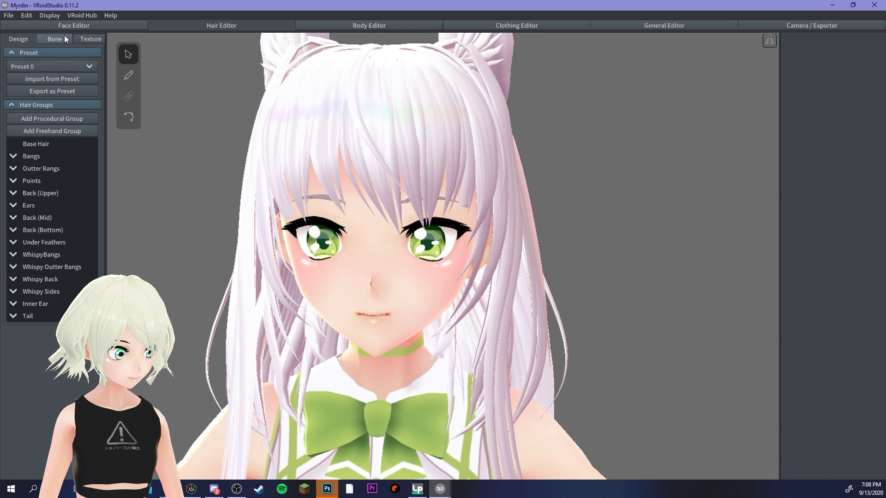
pyautogui.click(64, 37)
pyautogui.scroll(-2, 352, 233)
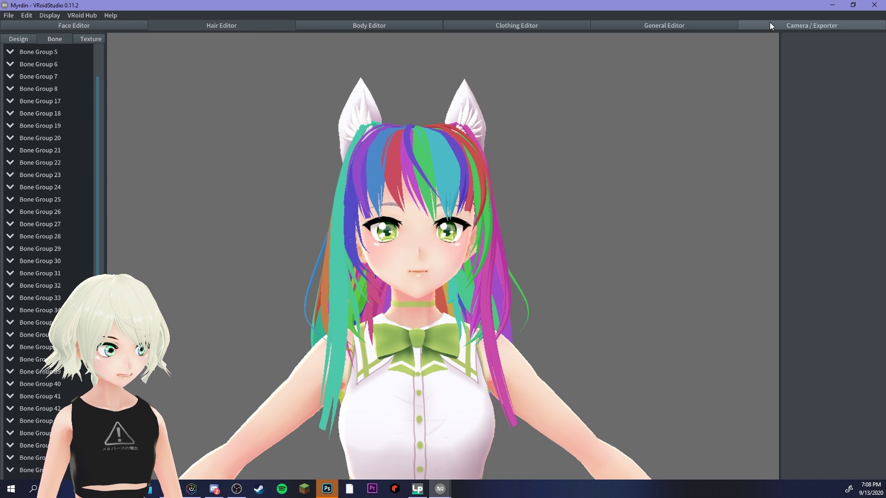
# Play the Running animation from the Female Animation set on the Myrdin model, and stop it mid-run
pyautogui.click(811, 26)
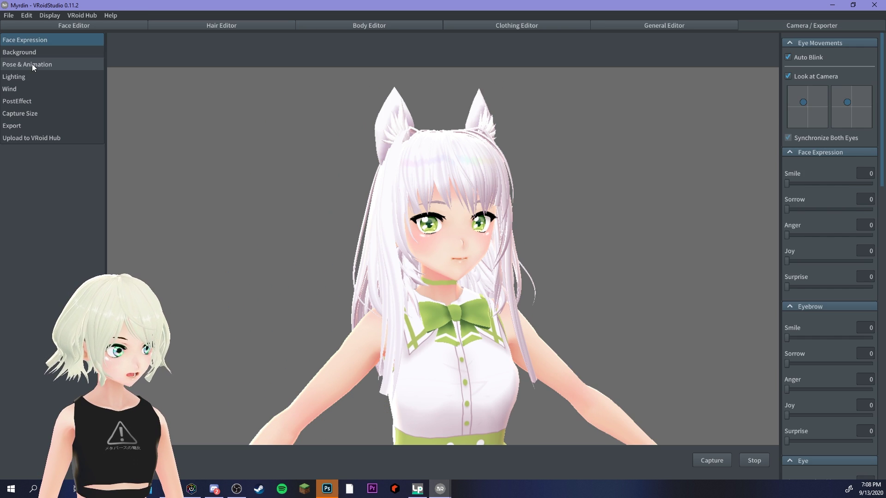
pyautogui.click(28, 64)
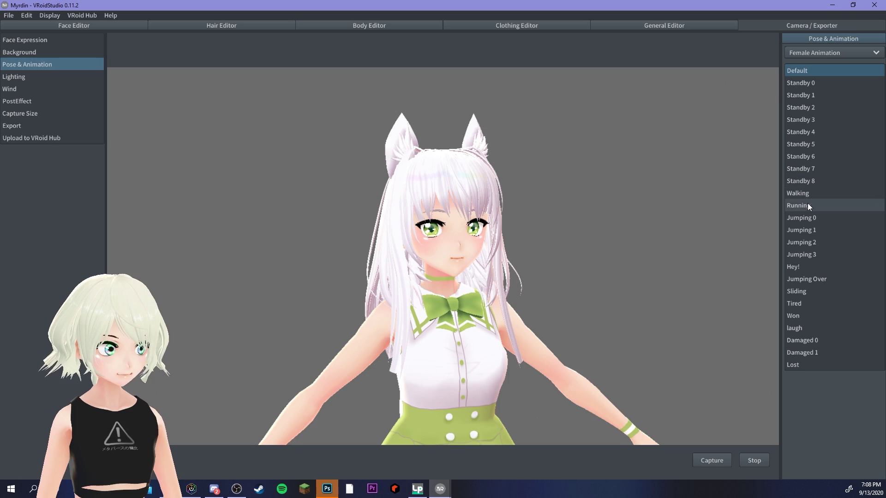
pyautogui.click(808, 204)
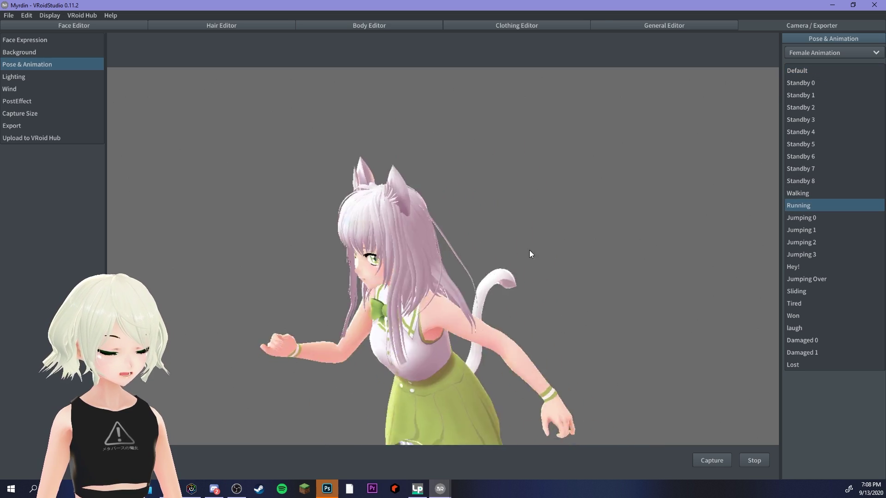
pyautogui.scroll(10, 467, 234)
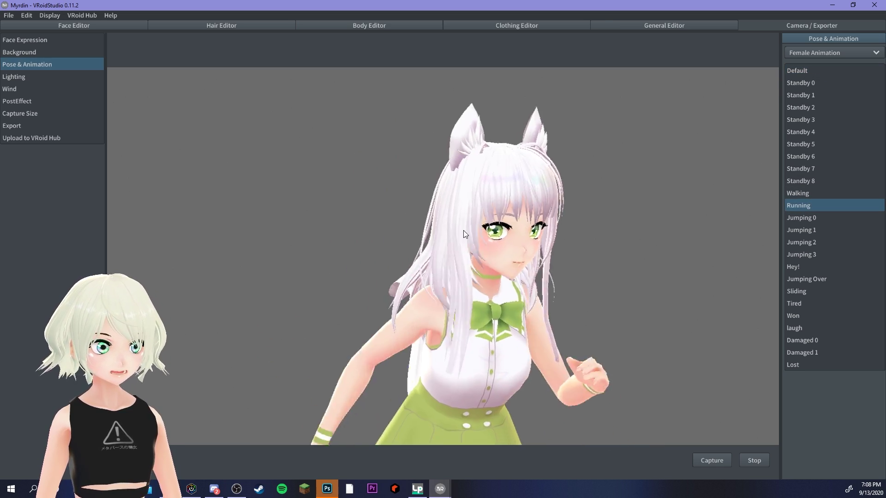
pyautogui.moveTo(403, 176); pyautogui.dragTo(420, 219, button='middle')
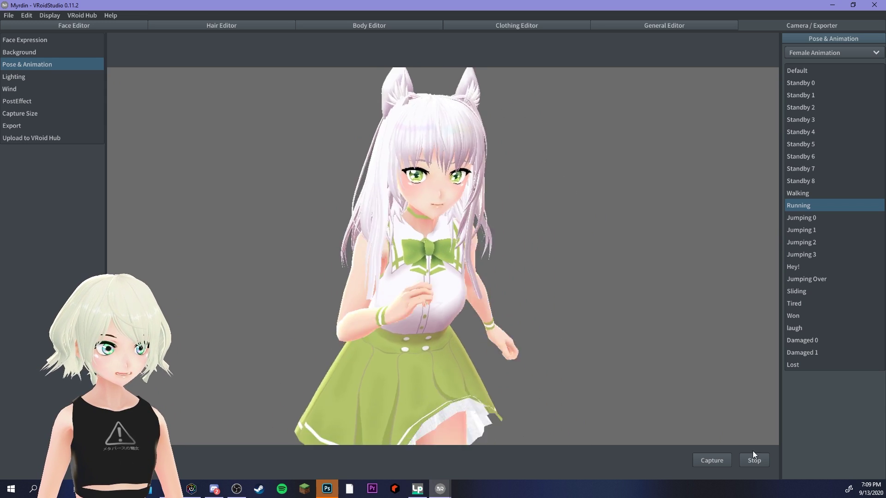
pyautogui.click(754, 460)
# Examine the stopped model's skirt, legs, tail, hair and face from several angles
pyautogui.moveTo(525, 316); pyautogui.dragTo(515, 306, button='middle')
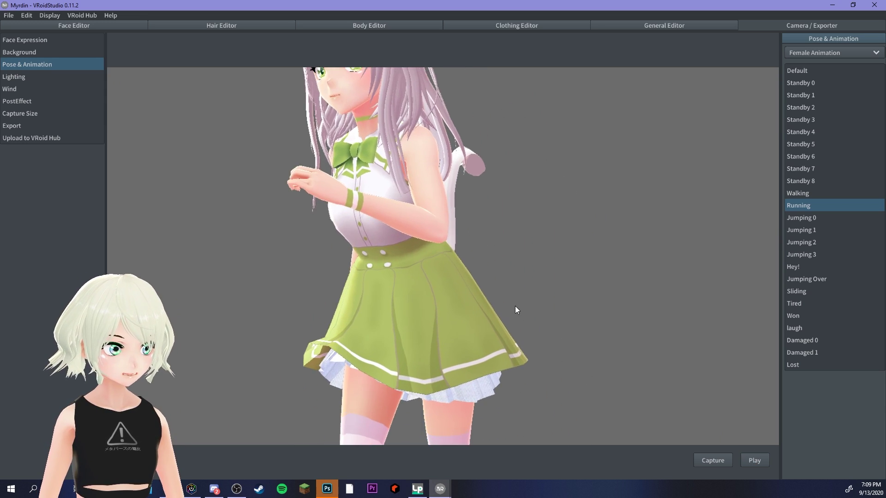
pyautogui.moveTo(515, 306)
pyautogui.mouseDown(button='right')
pyautogui.moveTo(485, 309)
pyautogui.moveTo(503, 307)
pyautogui.mouseUp(button='right')
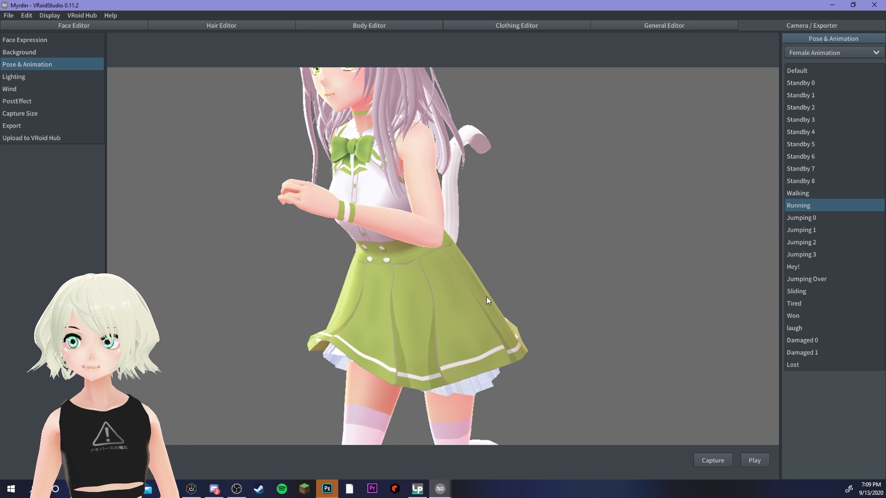
pyautogui.moveTo(480, 311); pyautogui.dragTo(503, 295, button='middle')
pyautogui.moveTo(503, 296); pyautogui.dragTo(497, 295, button='right')
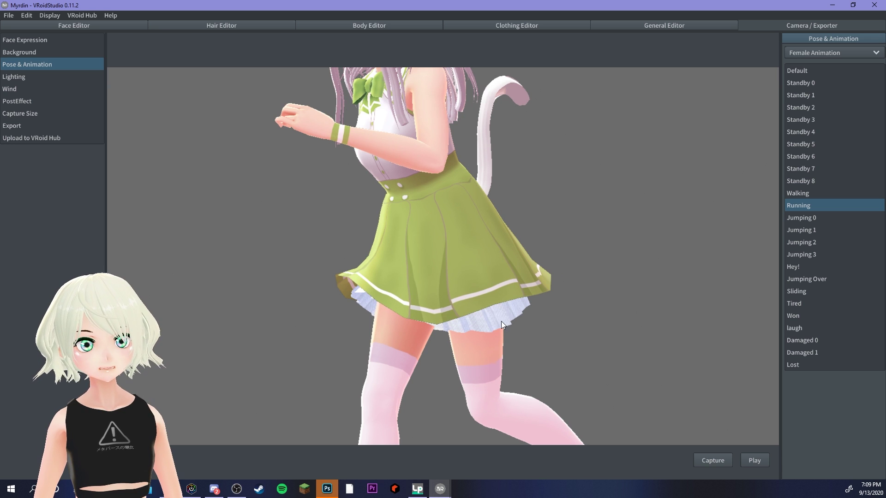
pyautogui.moveTo(455, 239); pyautogui.dragTo(468, 316, button='right')
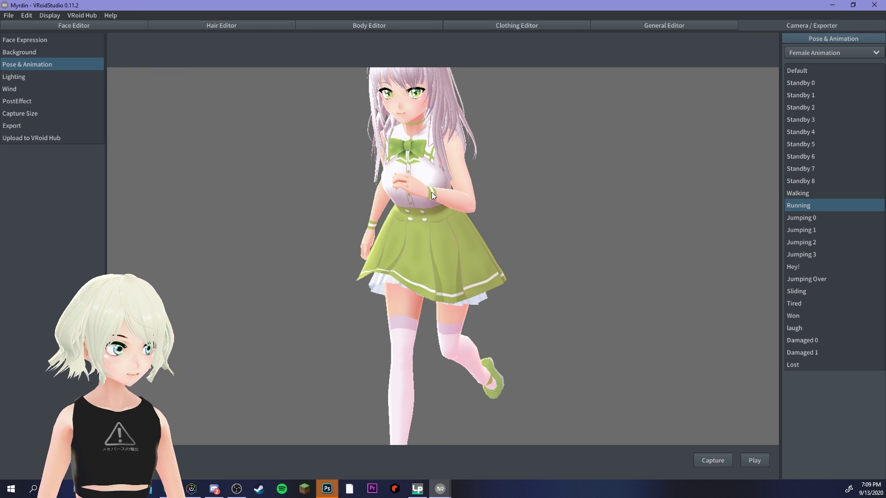
pyautogui.moveTo(465, 214); pyautogui.dragTo(433, 238, button='right')
pyautogui.moveTo(477, 262); pyautogui.dragTo(436, 261, button='right')
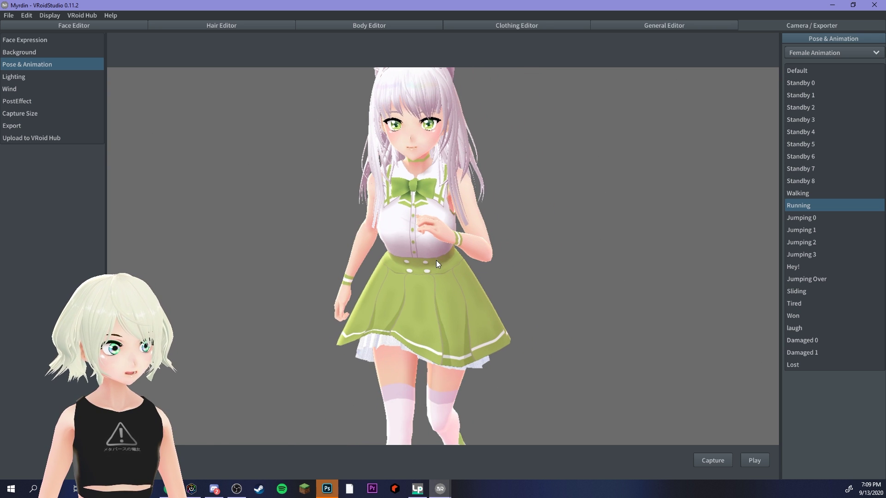
pyautogui.moveTo(425, 233); pyautogui.dragTo(441, 273, button='middle')
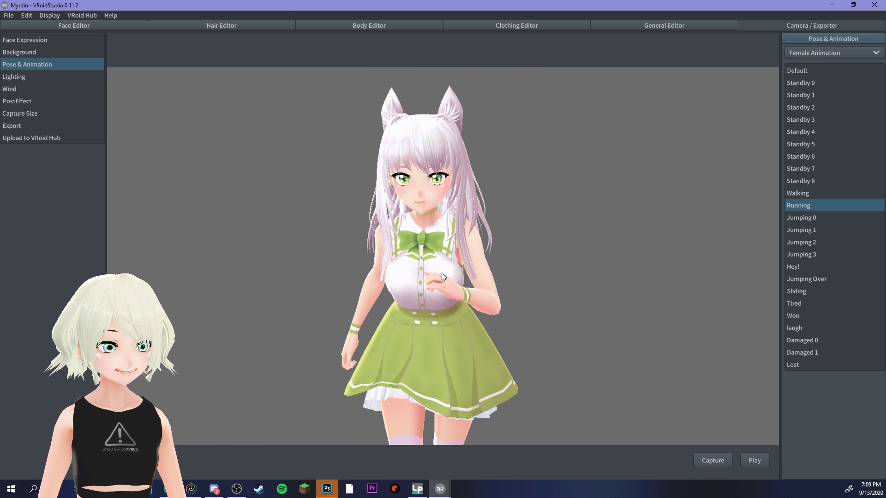
pyautogui.scroll(5, 442, 273)
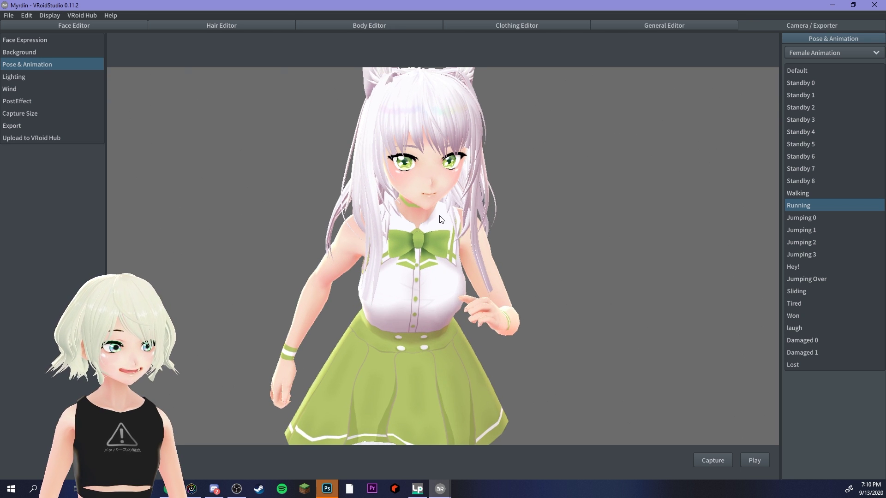
pyautogui.moveTo(440, 216); pyautogui.dragTo(442, 259, button='middle')
pyautogui.scroll(2, 455, 257)
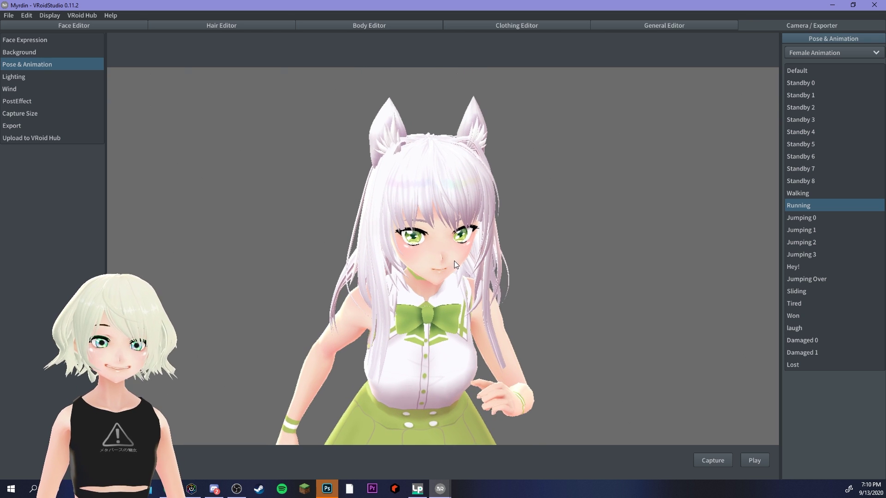